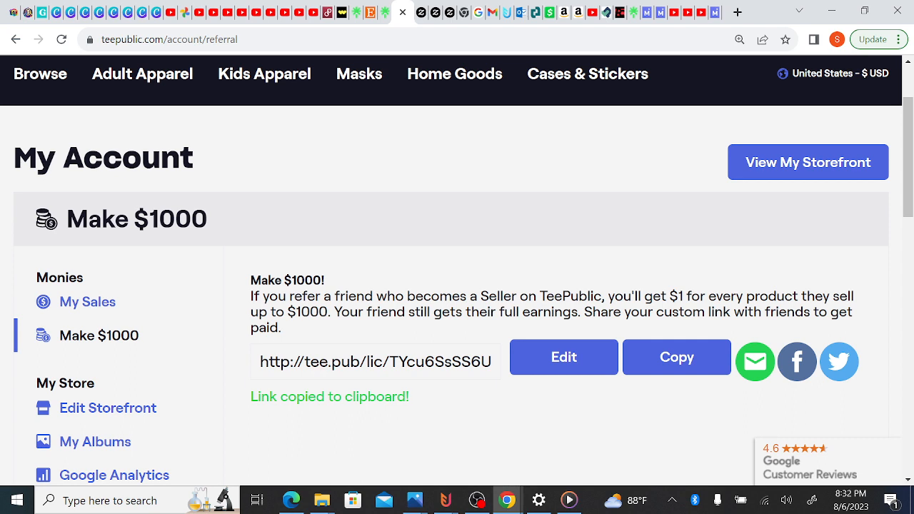
# Step: Open my storefront from the account page and decline the 20% off sign-up offer
pyautogui.click(778, 163)
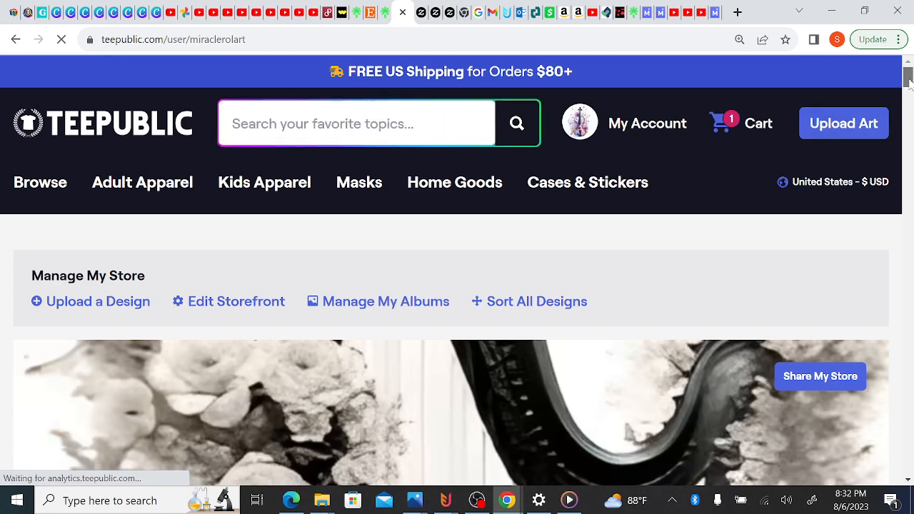
pyautogui.scroll(-2, 911, 90)
pyautogui.scroll(-7, 910, 90)
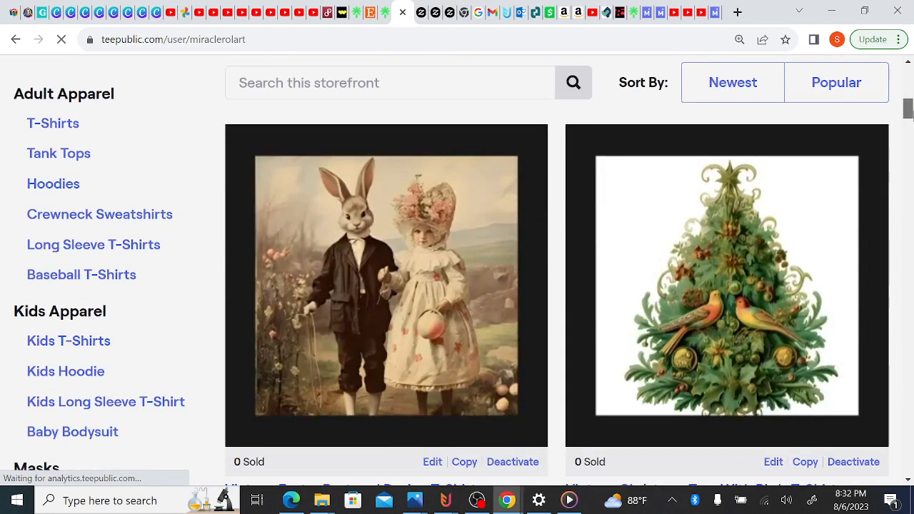
pyautogui.moveTo(908, 107)
pyautogui.mouseDown()
pyautogui.moveTo(909, 154)
pyautogui.moveTo(908, 107)
pyautogui.moveTo(908, 116)
pyautogui.mouseUp()
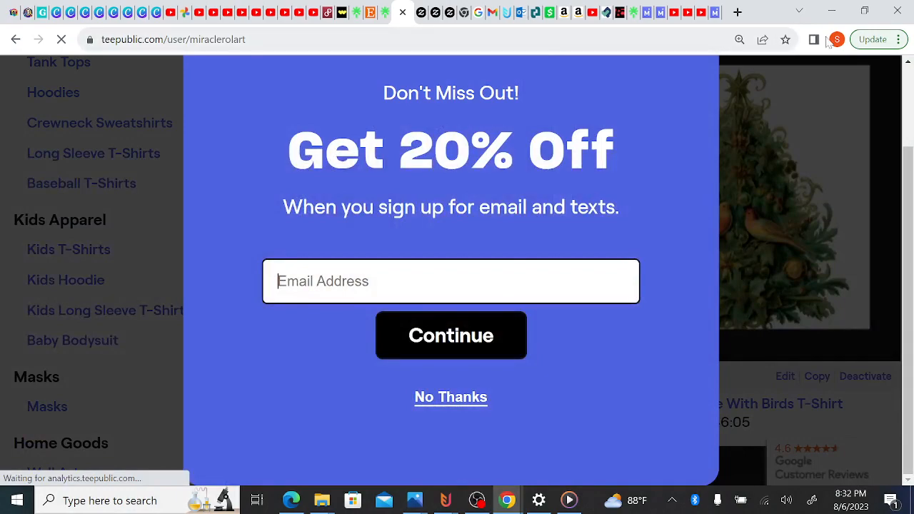
pyautogui.click(458, 396)
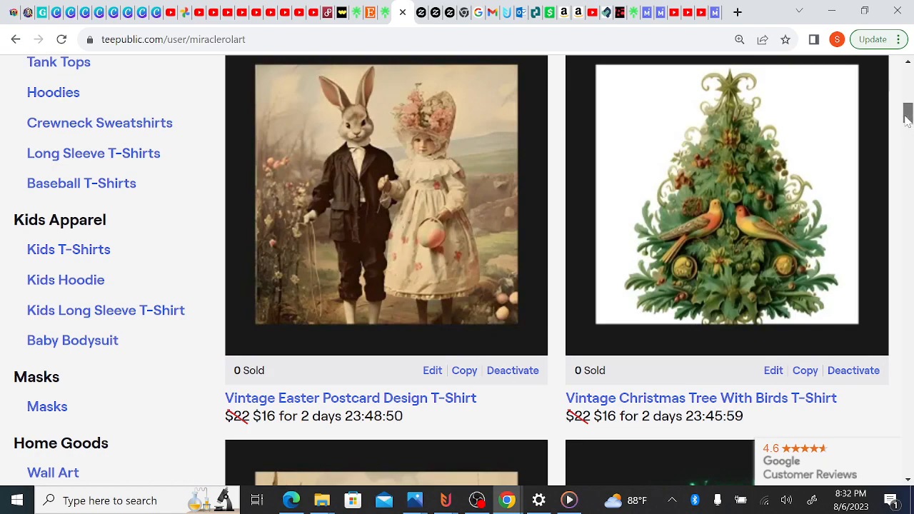
# Step: Open the Vintage Easter Postcard Design T-Shirt for editing and dismiss the 20% off sign-up offer
pyautogui.moveTo(908, 118)
pyautogui.mouseDown()
pyautogui.moveTo(909, 187)
pyautogui.moveTo(908, 68)
pyautogui.moveTo(908, 122)
pyautogui.mouseUp()
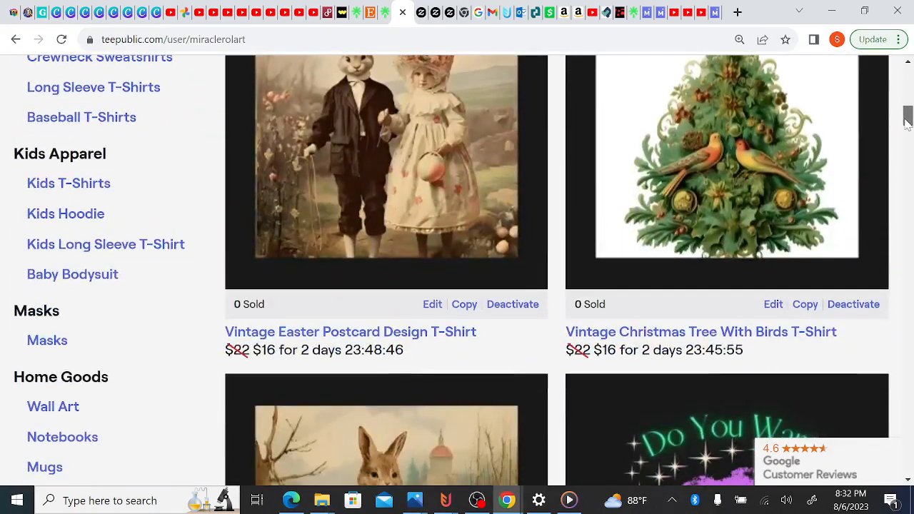
pyautogui.click(62, 41)
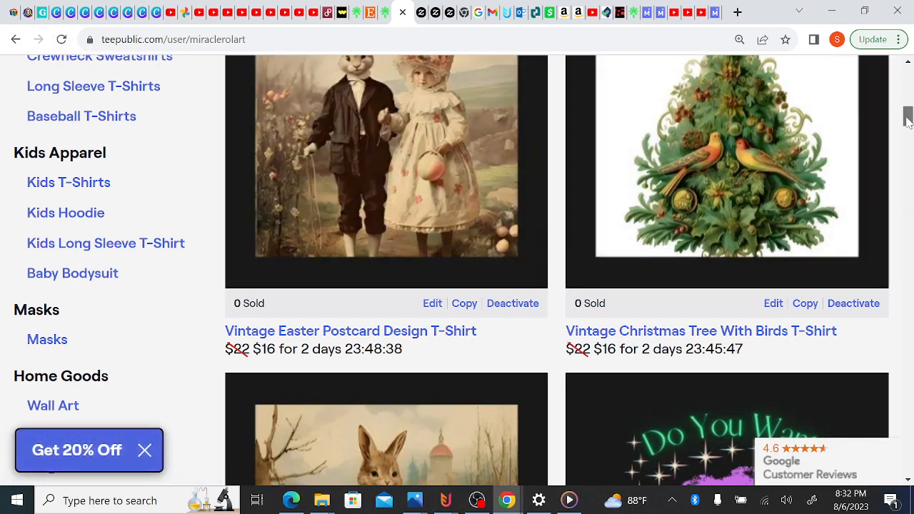
pyautogui.moveTo(907, 122); pyautogui.dragTo(903, 119)
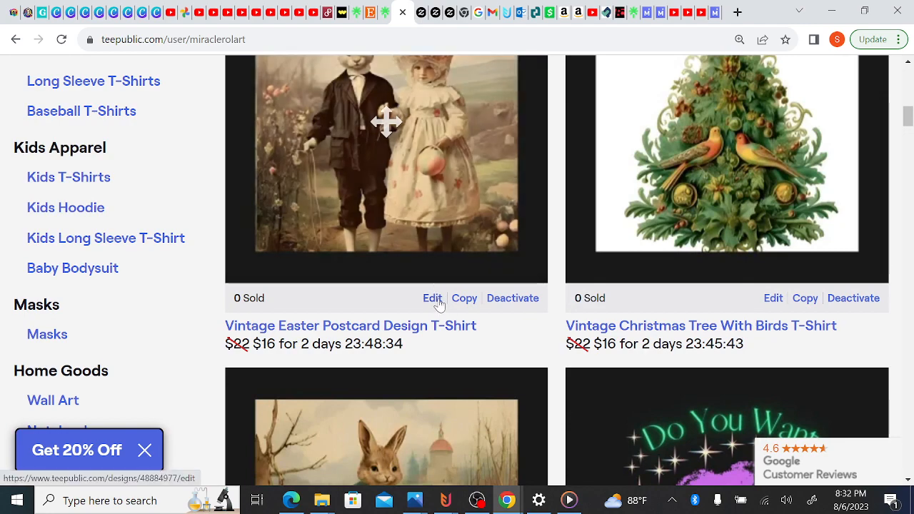
pyautogui.click(437, 301)
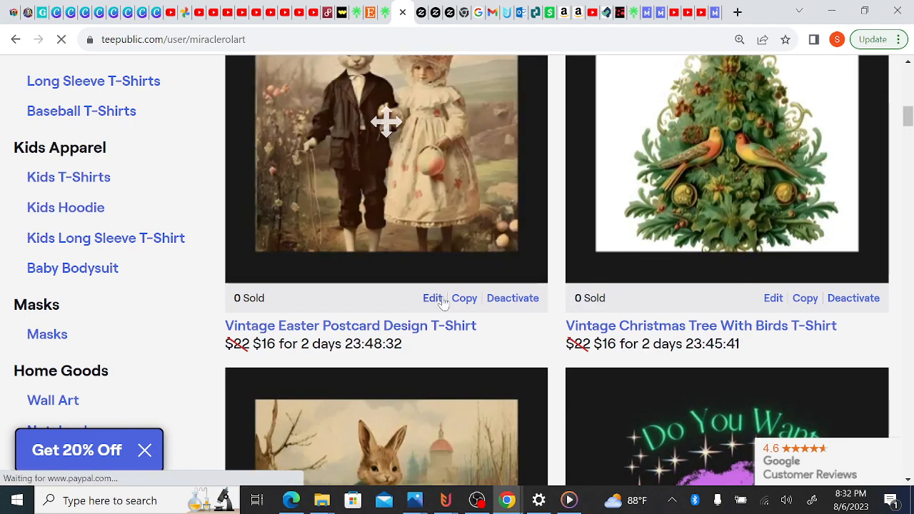
pyautogui.scroll(-1, 625, 248)
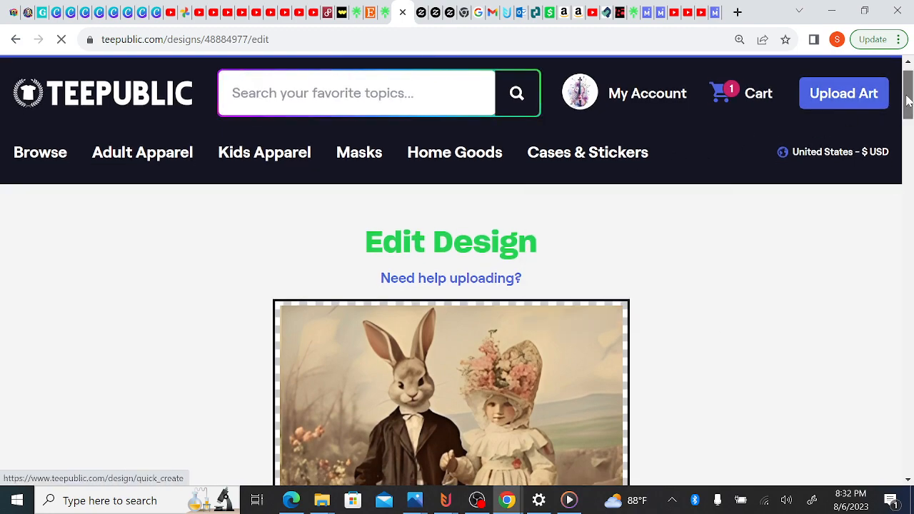
pyautogui.moveTo(907, 102); pyautogui.dragTo(908, 270)
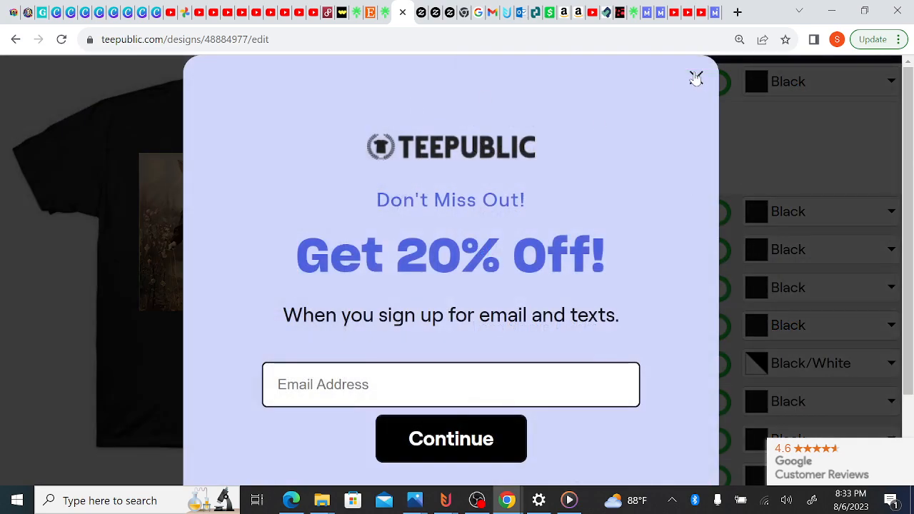
pyautogui.click(696, 78)
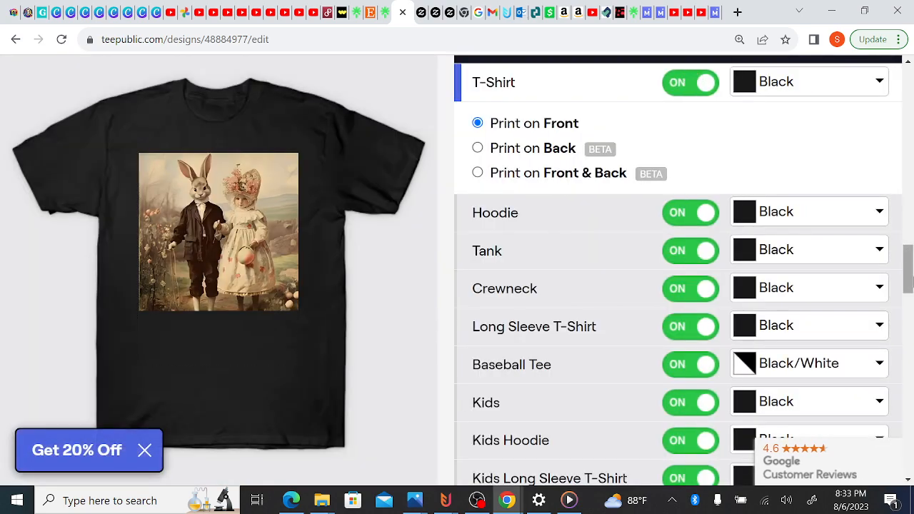
# Step: Open the Cases product configuration for the design and bring up the phone case settings
pyautogui.moveTo(909, 283); pyautogui.dragTo(909, 291)
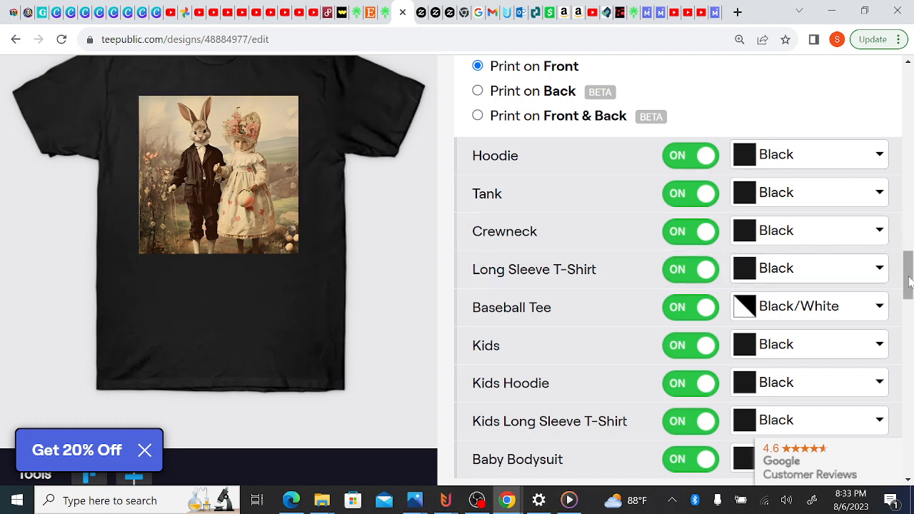
pyautogui.moveTo(909, 278); pyautogui.dragTo(909, 374)
pyautogui.scroll(-1, 360, 199)
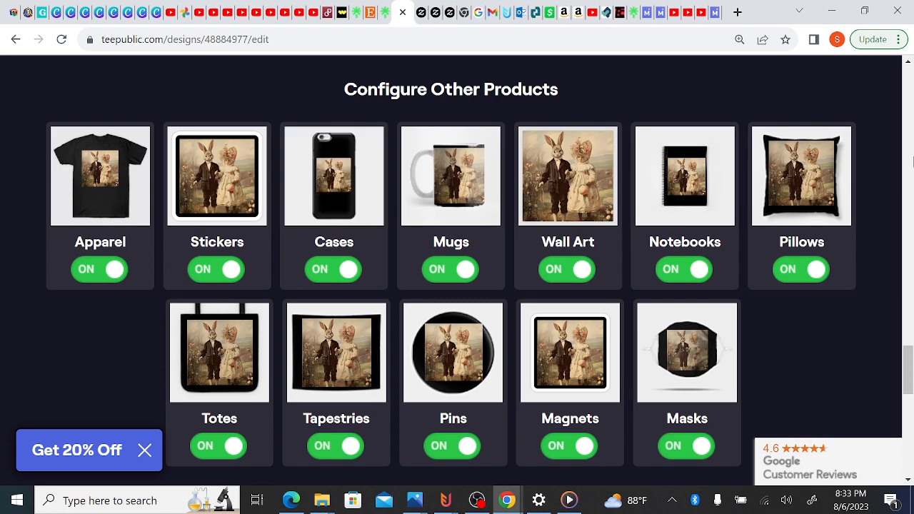
pyautogui.moveTo(909, 373)
pyautogui.mouseDown()
pyautogui.moveTo(895, 257)
pyautogui.moveTo(904, 365)
pyautogui.mouseUp()
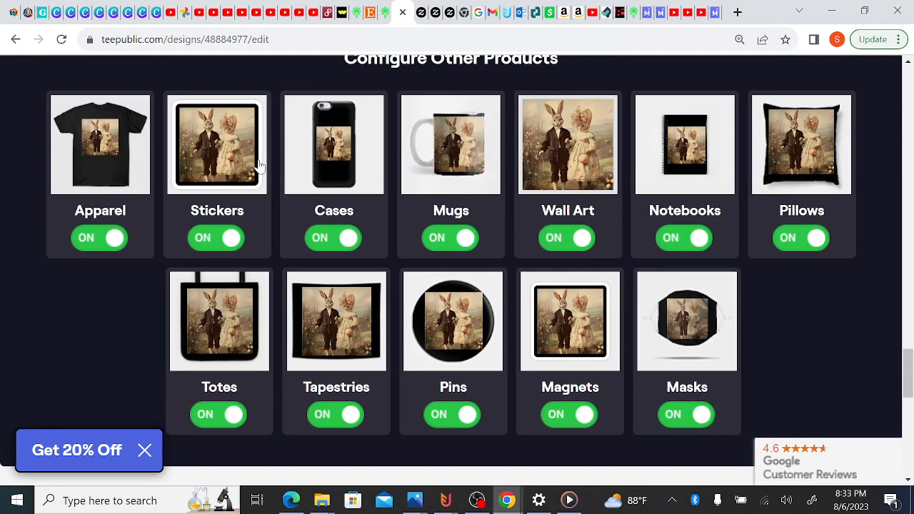
pyautogui.click(342, 140)
pyautogui.moveTo(910, 405); pyautogui.dragTo(887, 278)
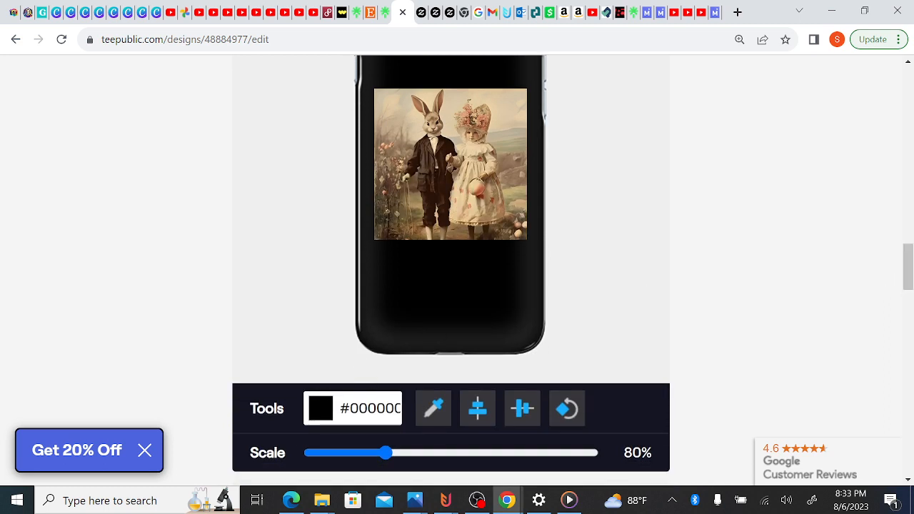
# Step: Set the phone case background to the light pink #edc0d3
pyautogui.click(321, 408)
pyautogui.click(340, 408)
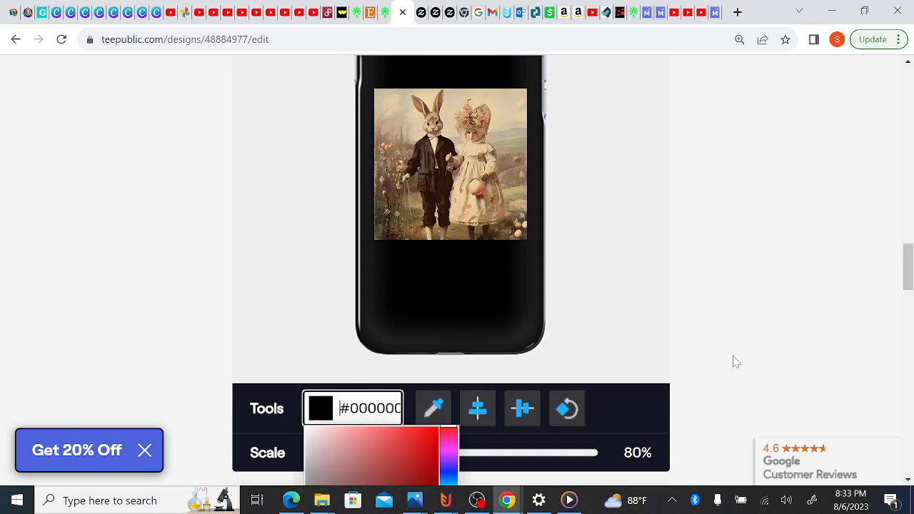
pyautogui.moveTo(907, 281); pyautogui.dragTo(907, 289)
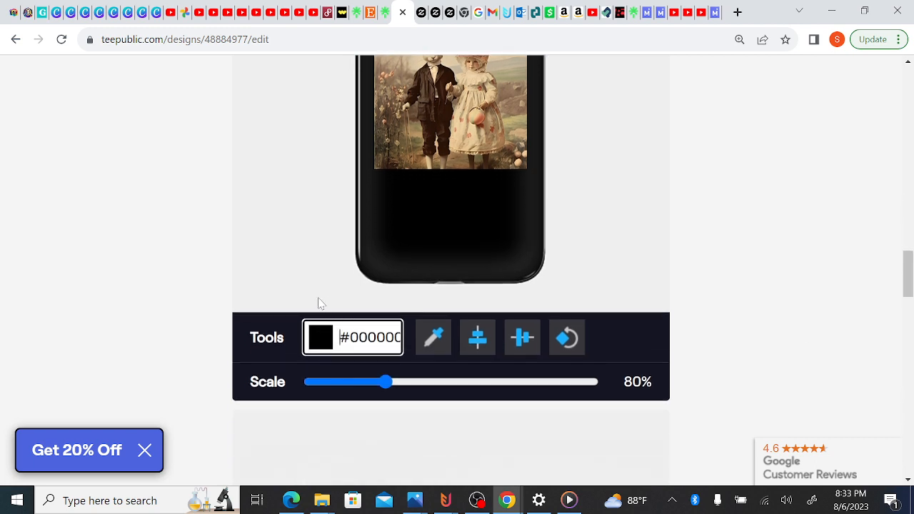
pyautogui.click(340, 337)
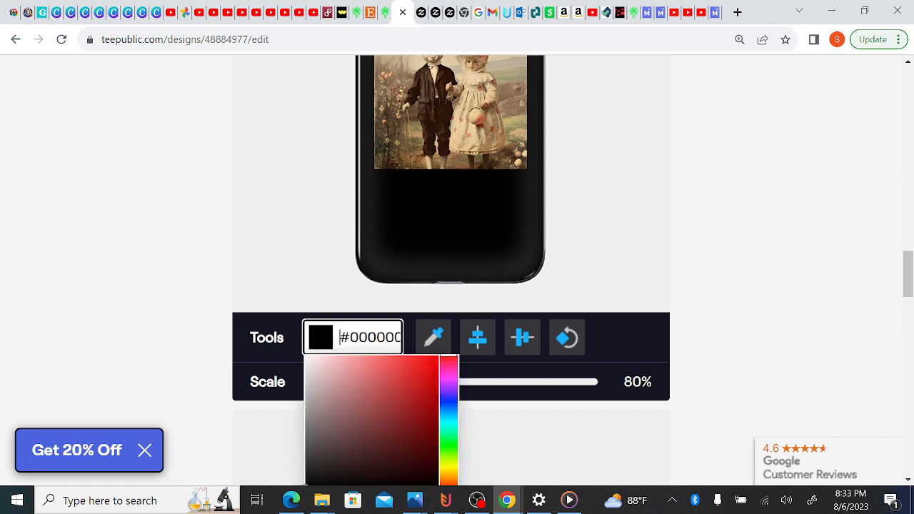
pyautogui.click(444, 373)
pyautogui.click(345, 366)
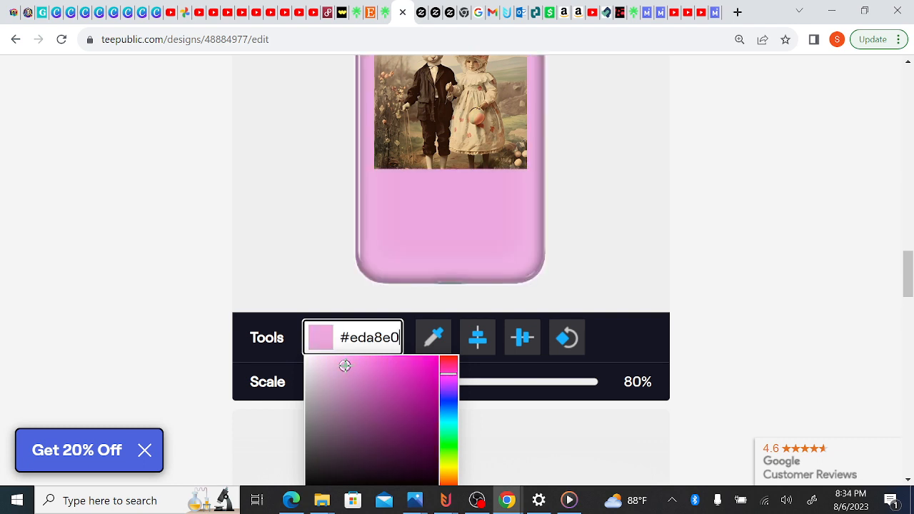
pyautogui.click(331, 366)
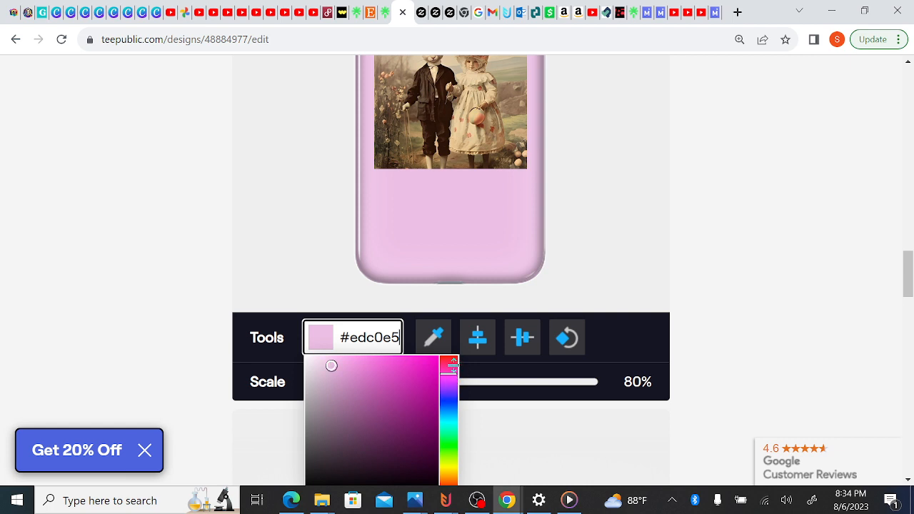
pyautogui.moveTo(453, 365); pyautogui.dragTo(453, 363)
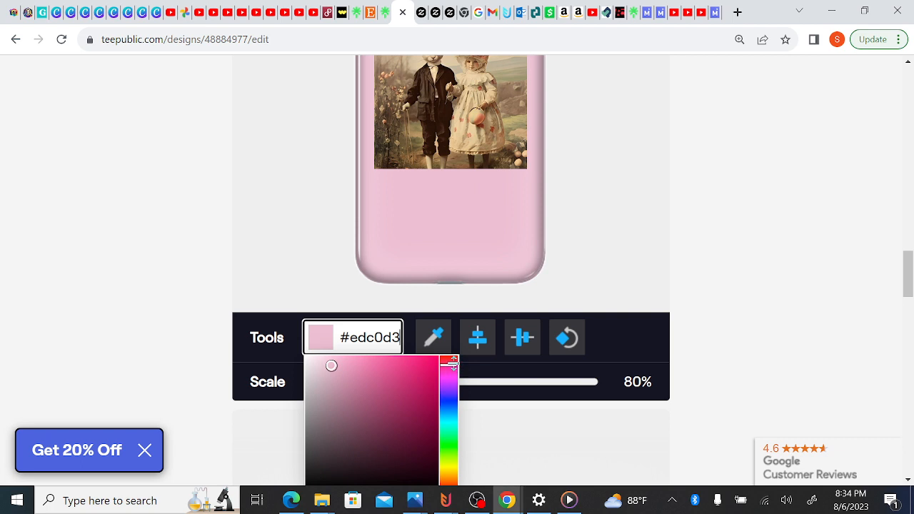
pyautogui.moveTo(453, 365); pyautogui.dragTo(454, 363)
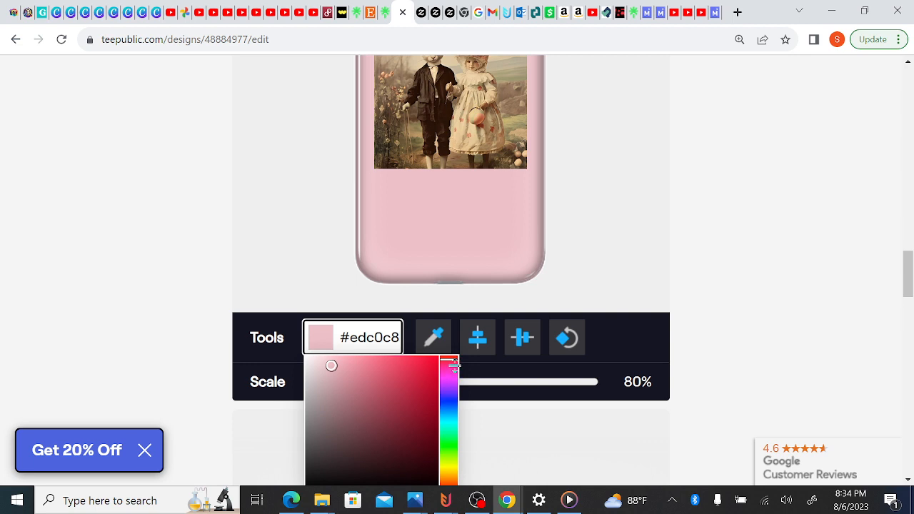
pyautogui.moveTo(454, 364); pyautogui.dragTo(455, 366)
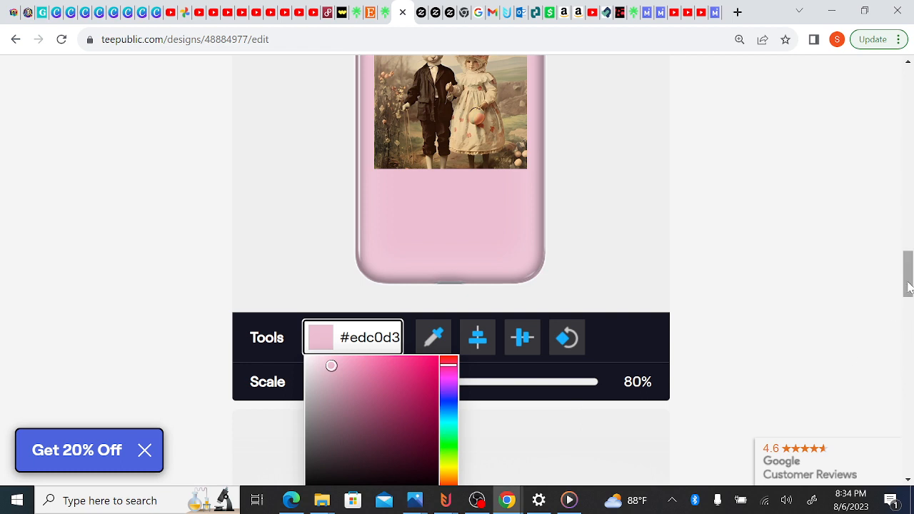
# Step: Scale the phone case artwork to 143% and center it horizontally and vertically
pyautogui.moveTo(909, 280)
pyautogui.mouseDown()
pyautogui.moveTo(910, 255)
pyautogui.moveTo(910, 277)
pyautogui.moveTo(910, 264)
pyautogui.mouseUp()
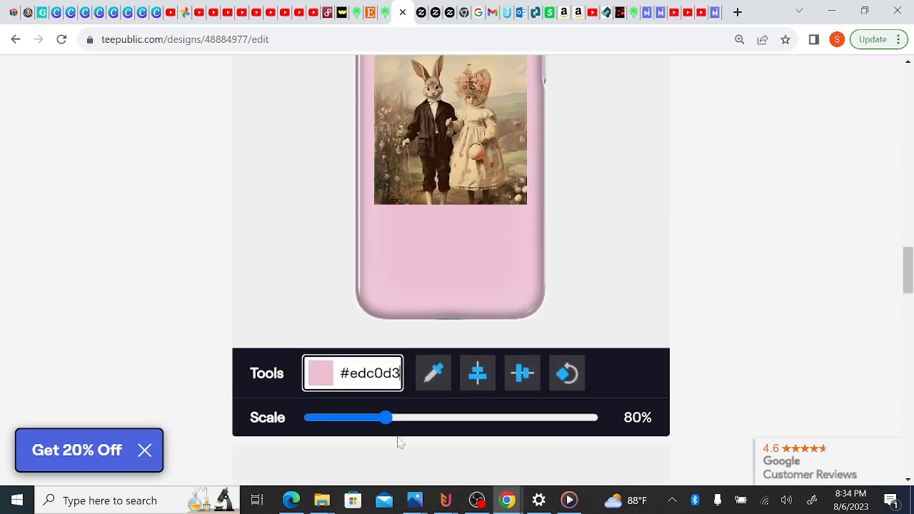
pyautogui.click(385, 427)
pyautogui.moveTo(384, 427); pyautogui.dragTo(446, 425)
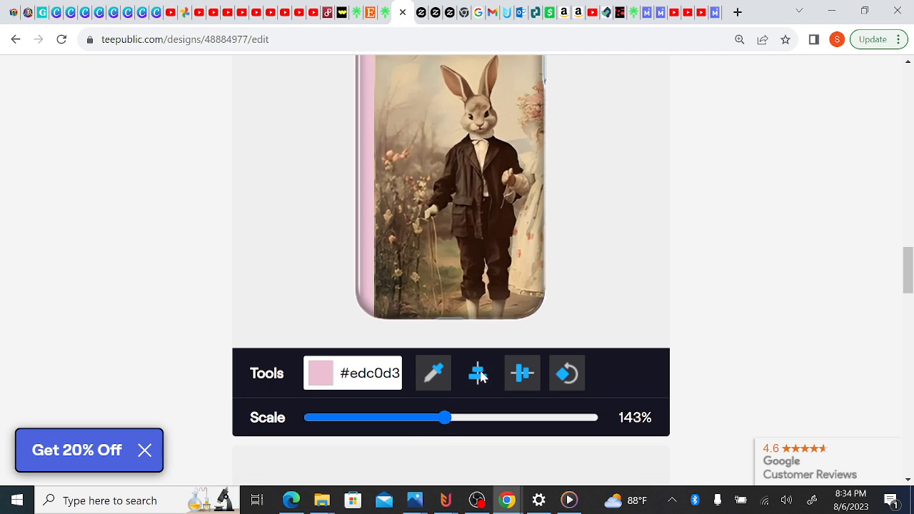
pyautogui.click(478, 374)
pyautogui.click(517, 377)
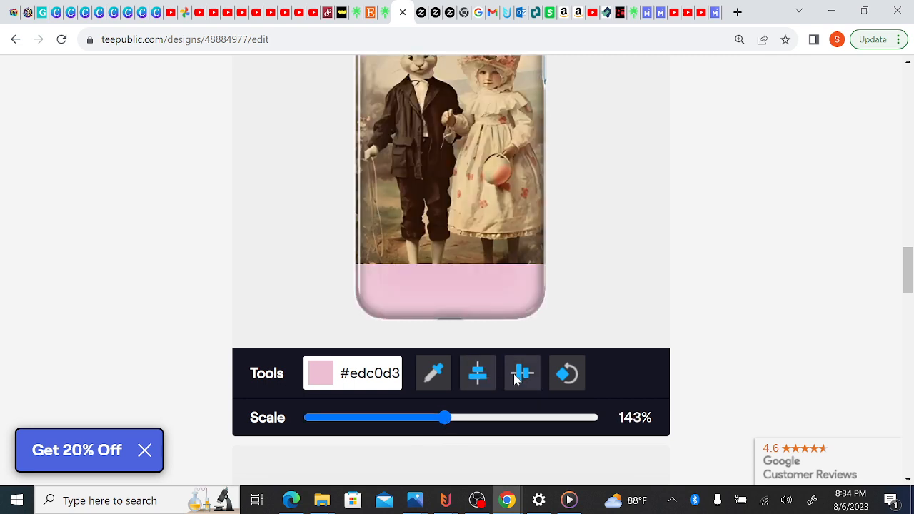
# Step: Enlarge the phone case artwork to 167% and recenter it horizontally and vertically
pyautogui.moveTo(907, 265)
pyautogui.mouseDown()
pyautogui.moveTo(910, 250)
pyautogui.moveTo(910, 272)
pyautogui.mouseUp()
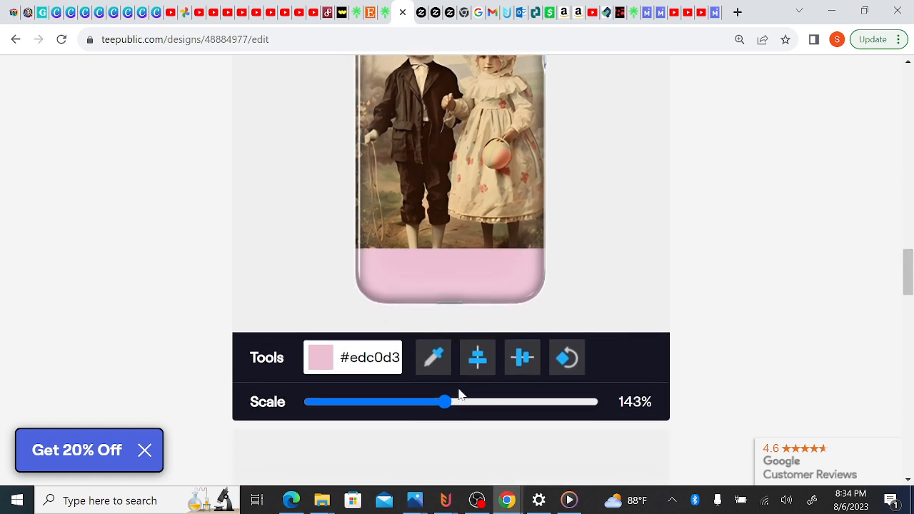
pyautogui.moveTo(447, 407); pyautogui.dragTo(468, 412)
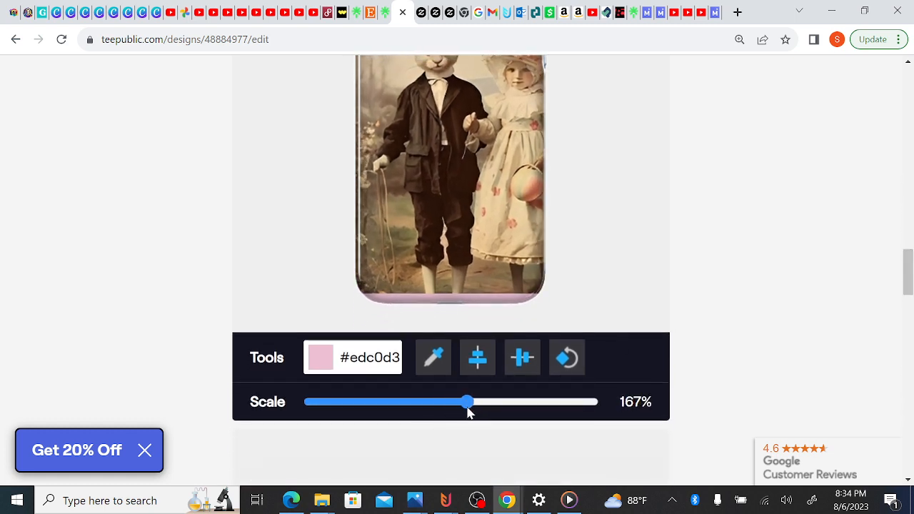
pyautogui.click(477, 366)
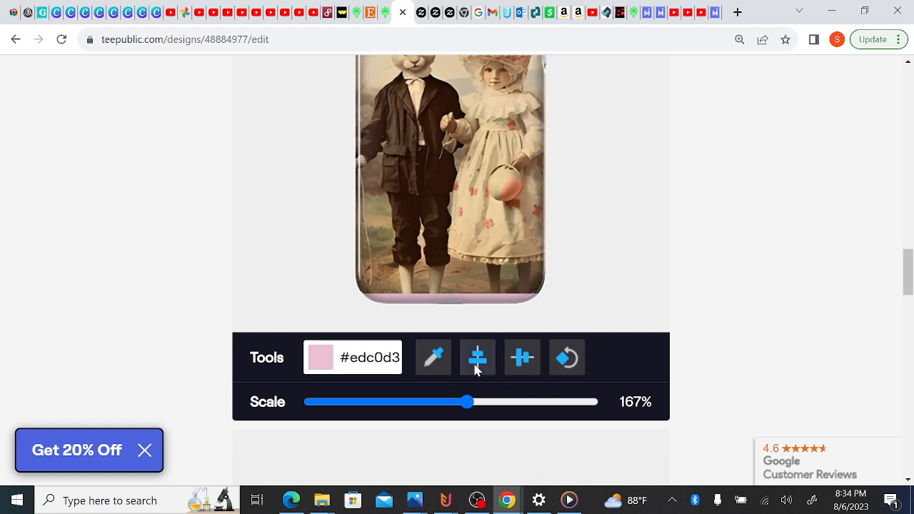
pyautogui.click(523, 359)
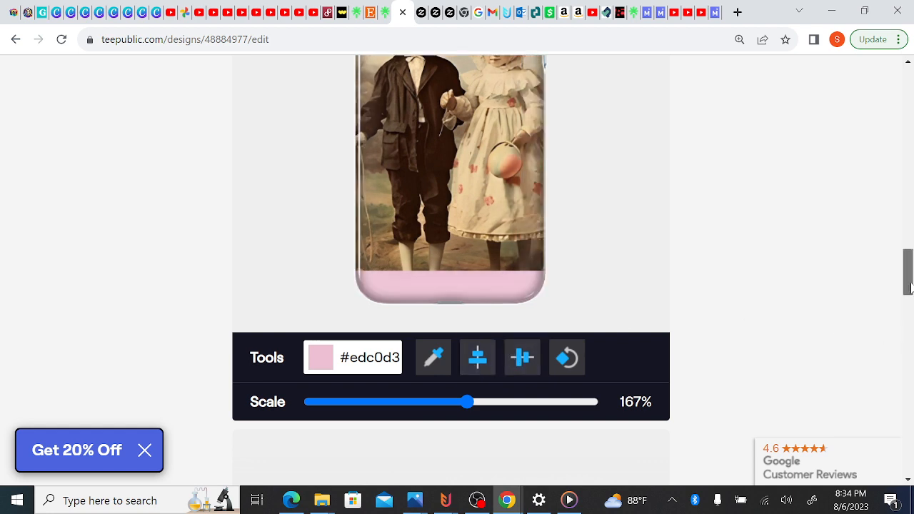
# Step: Move the artwork down on the phone case so it starts below the camera and covers the case's lower edge
pyautogui.moveTo(908, 289); pyautogui.dragTo(909, 273)
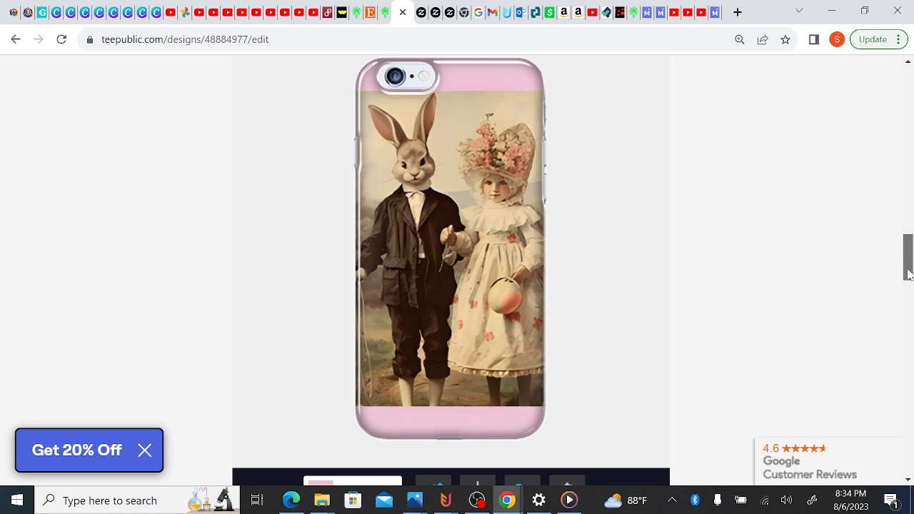
pyautogui.moveTo(908, 269)
pyautogui.mouseDown()
pyautogui.moveTo(908, 279)
pyautogui.moveTo(909, 272)
pyautogui.mouseUp()
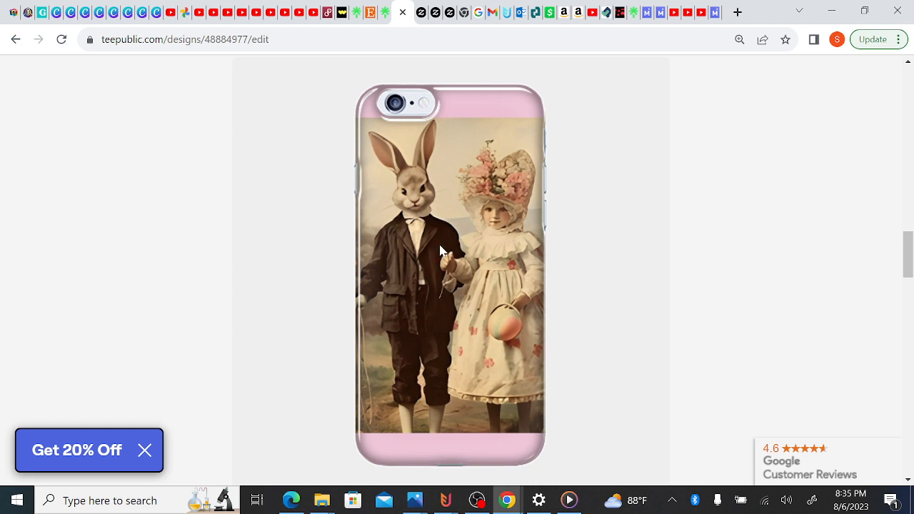
pyautogui.moveTo(440, 250); pyautogui.dragTo(432, 284)
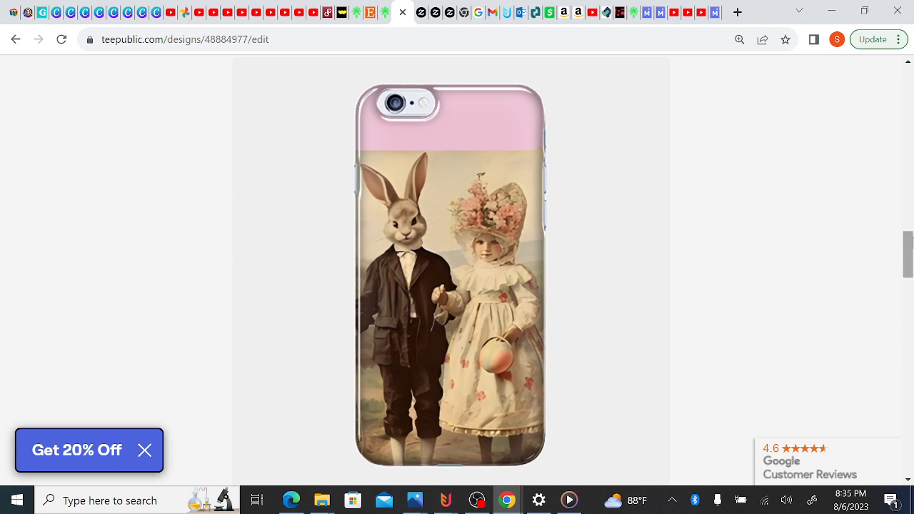
# Step: Set the laptop case background to the peach color #f2be9e, trying a few orange shades in the color picker first
pyautogui.moveTo(912, 243); pyautogui.dragTo(912, 309)
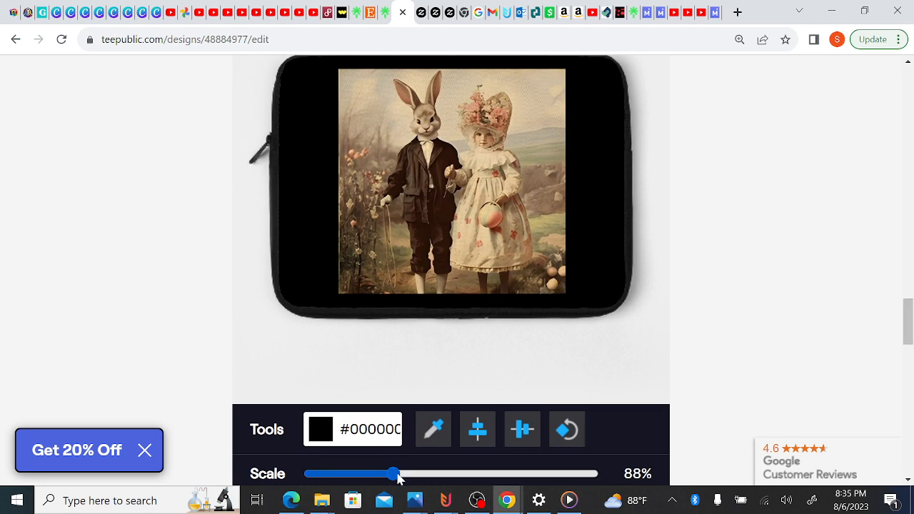
pyautogui.click(340, 428)
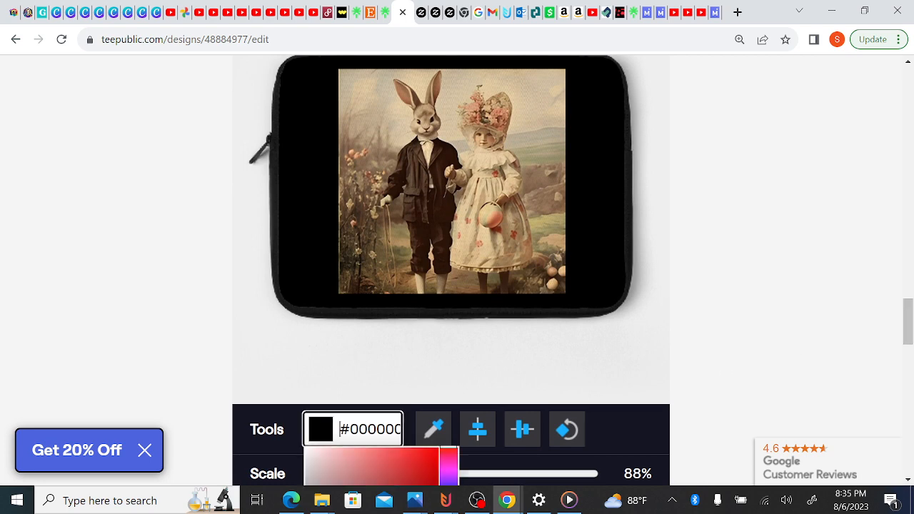
pyautogui.scroll(-3, 908, 314)
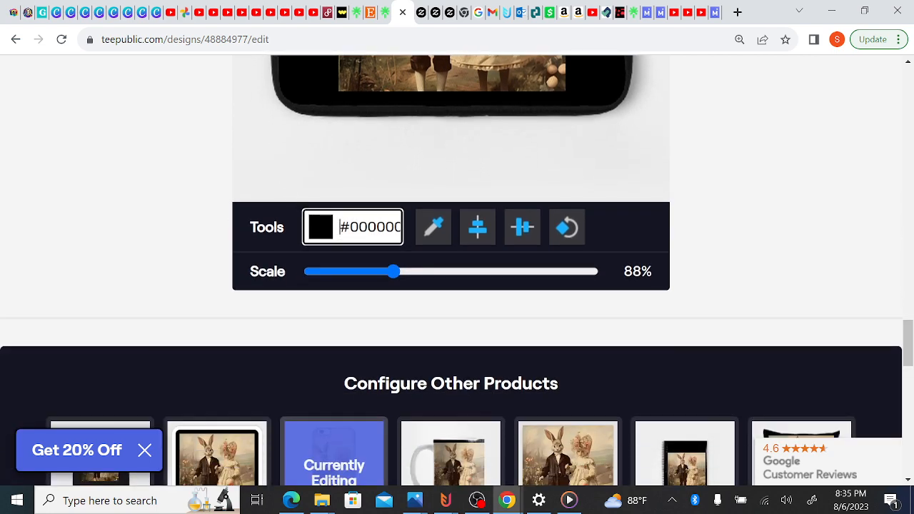
pyautogui.click(340, 227)
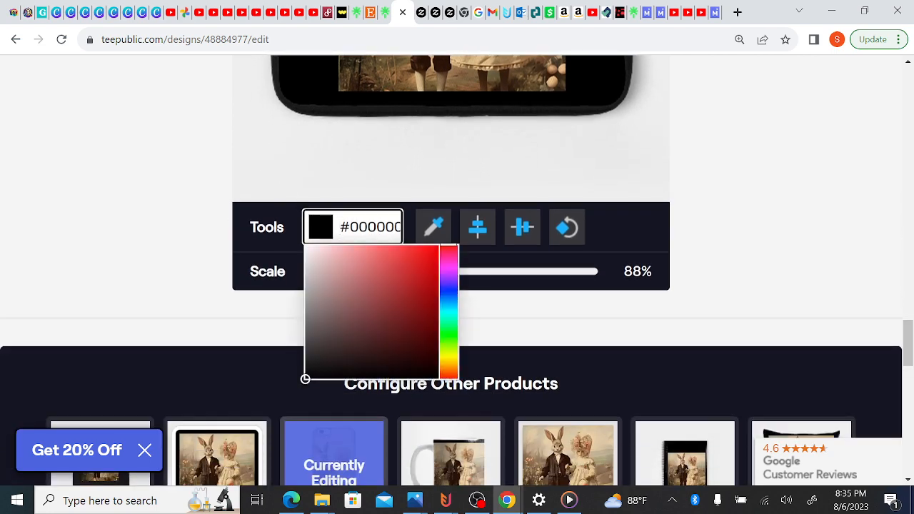
pyautogui.click(445, 367)
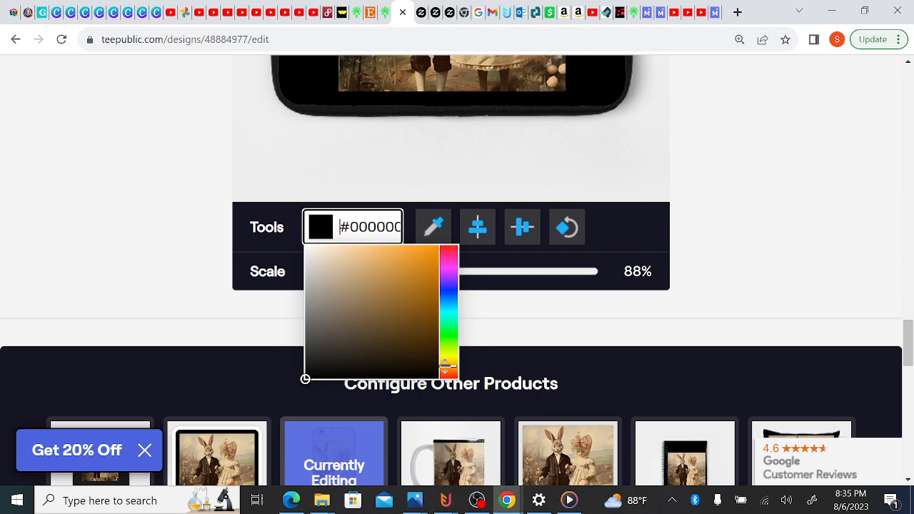
pyautogui.click(357, 274)
pyautogui.click(372, 262)
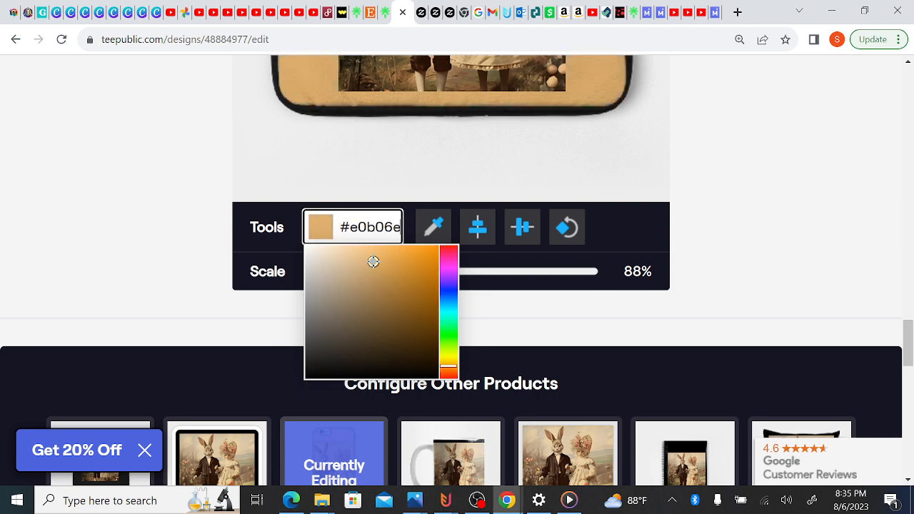
pyautogui.click(415, 272)
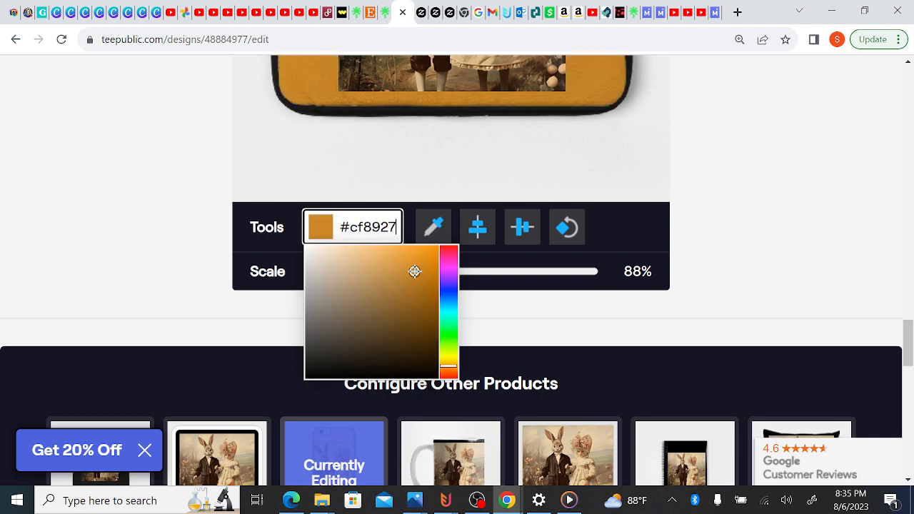
pyautogui.click(453, 374)
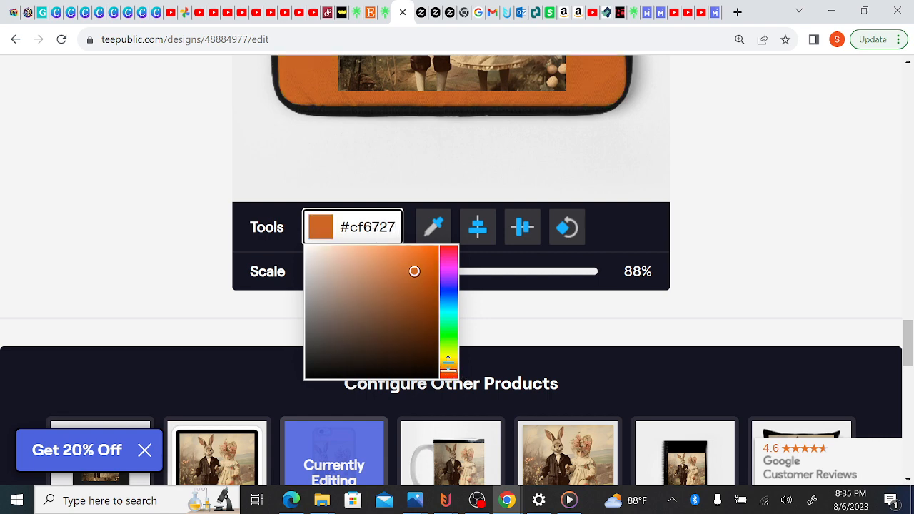
pyautogui.click(339, 265)
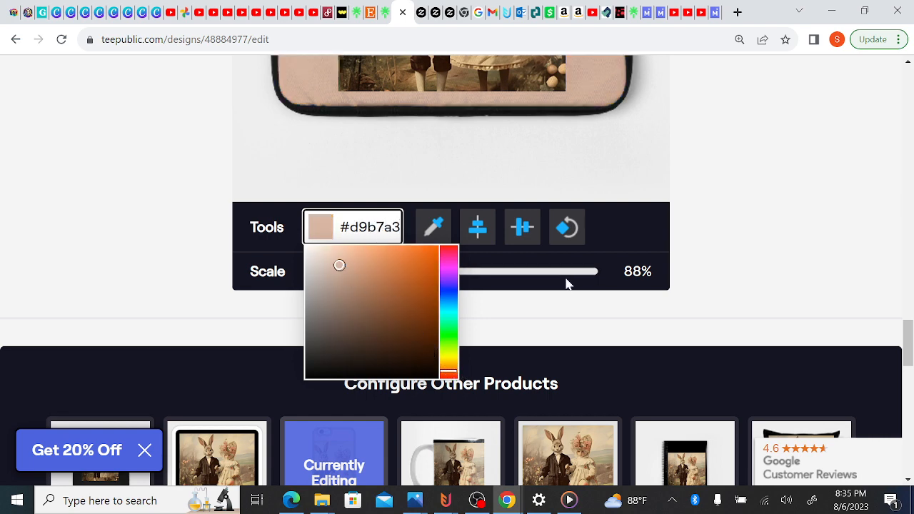
pyautogui.click(353, 253)
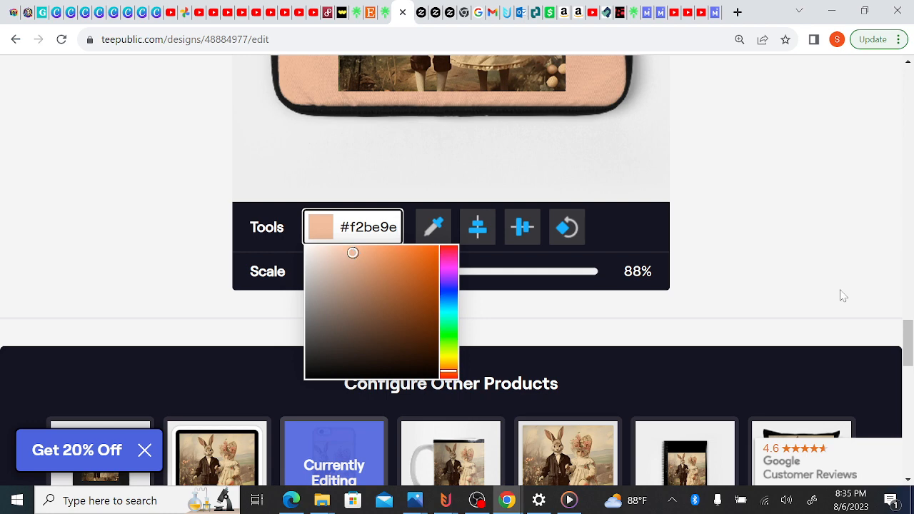
pyautogui.moveTo(910, 358)
pyautogui.mouseDown()
pyautogui.moveTo(909, 267)
pyautogui.moveTo(908, 357)
pyautogui.mouseUp()
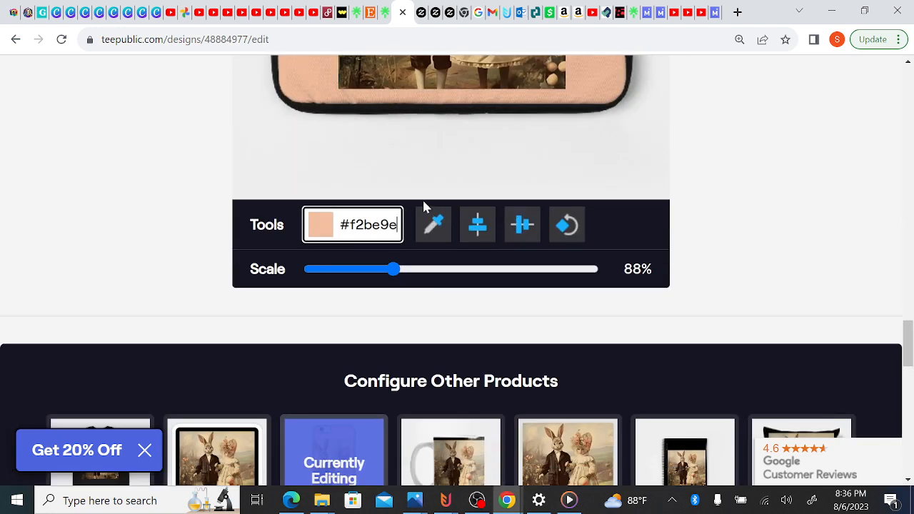
# Step: Copy the laptop case's background color code and apply it to the phone case background as #f2be9e
pyautogui.moveTo(348, 225); pyautogui.dragTo(402, 237)
pyautogui.hotkey('ctrl', 'c')
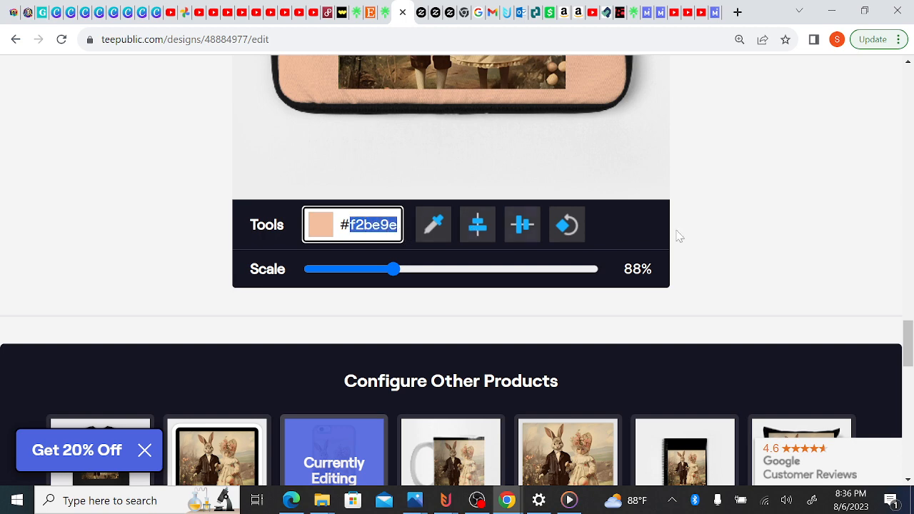
pyautogui.moveTo(907, 331); pyautogui.dragTo(898, 267)
pyautogui.moveTo(349, 288); pyautogui.dragTo(457, 290)
pyautogui.hotkey('ctrl', 'v')
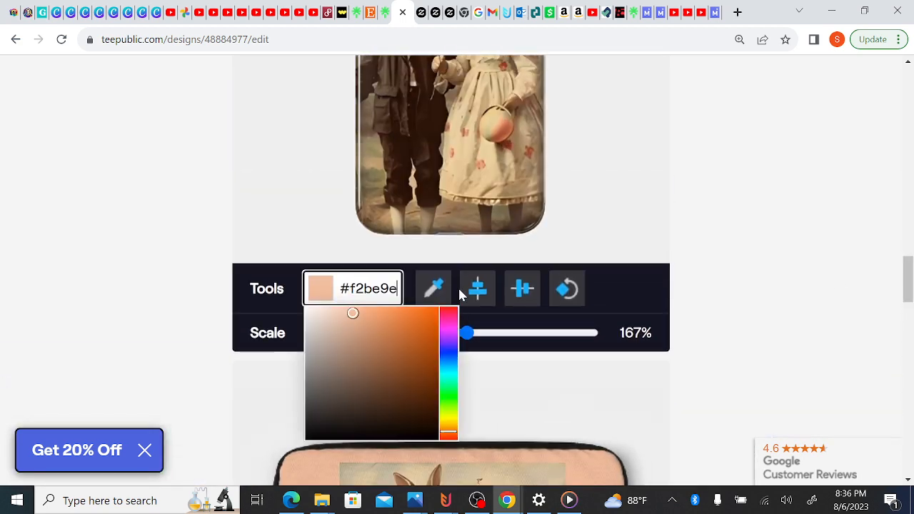
pyautogui.click(621, 190)
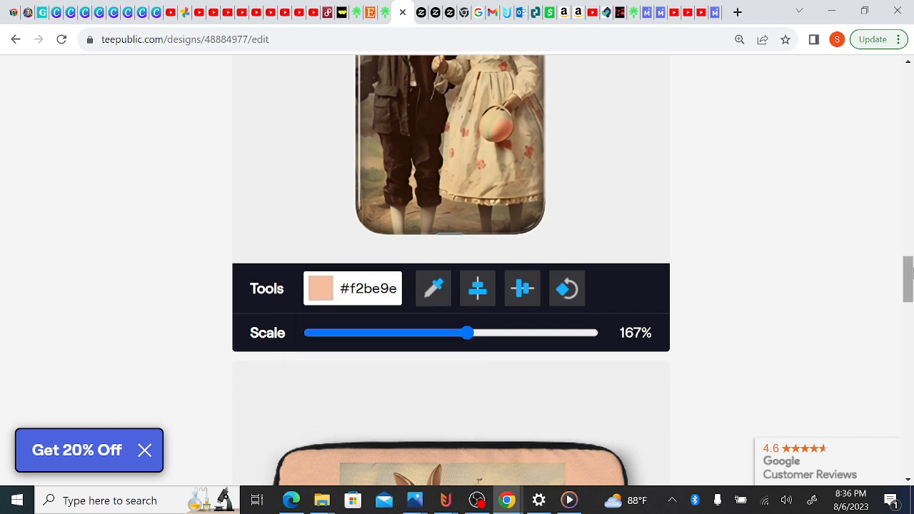
# Step: Scale the laptop case artwork to 100% and center it horizontally and vertically
pyautogui.moveTo(909, 278); pyautogui.dragTo(910, 319)
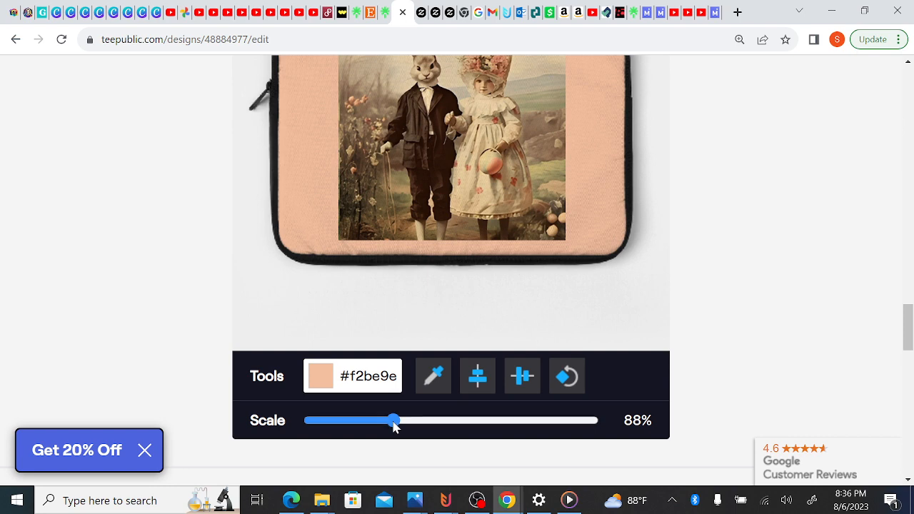
pyautogui.moveTo(394, 424); pyautogui.dragTo(406, 424)
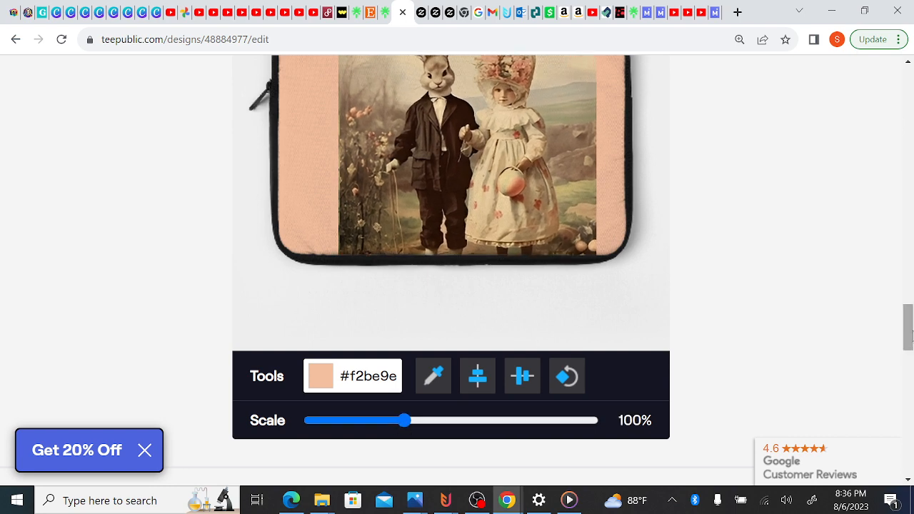
pyautogui.click(481, 388)
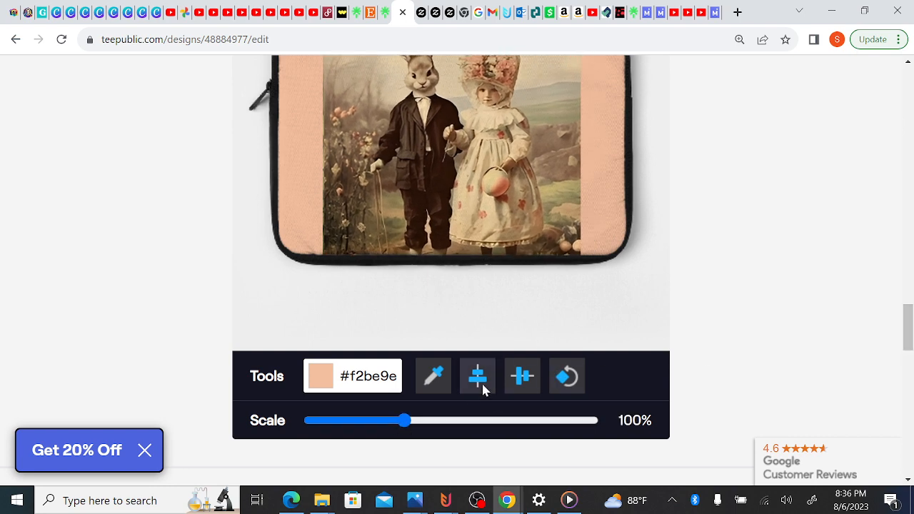
pyautogui.click(521, 380)
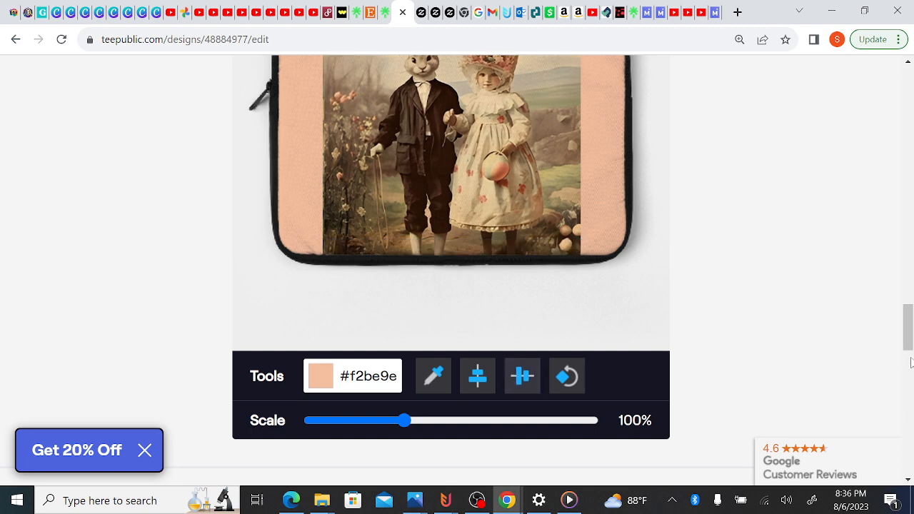
# Step: Enlarge the laptop case artwork through 119% and 131% to 139%, recentering it horizontally after each change
pyautogui.moveTo(910, 334); pyautogui.dragTo(910, 327)
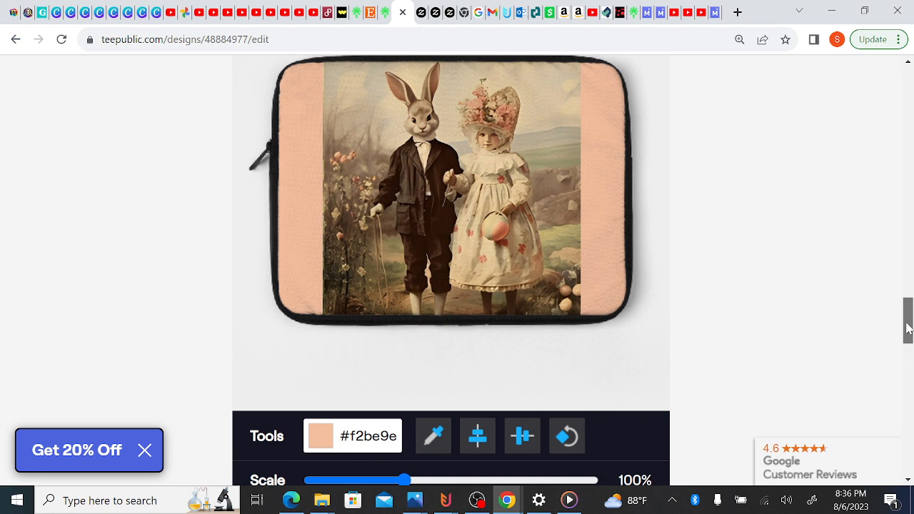
pyautogui.moveTo(908, 327); pyautogui.dragTo(908, 327)
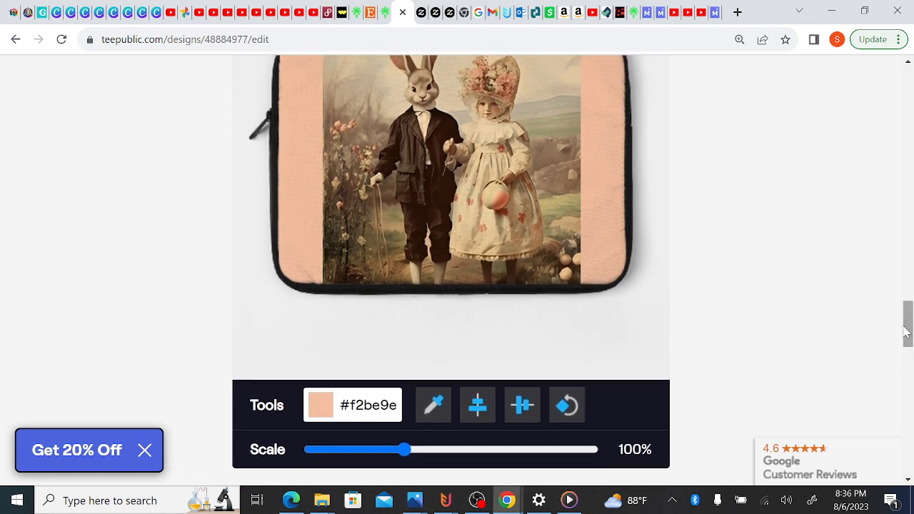
pyautogui.moveTo(408, 453); pyautogui.dragTo(426, 453)
pyautogui.click(483, 415)
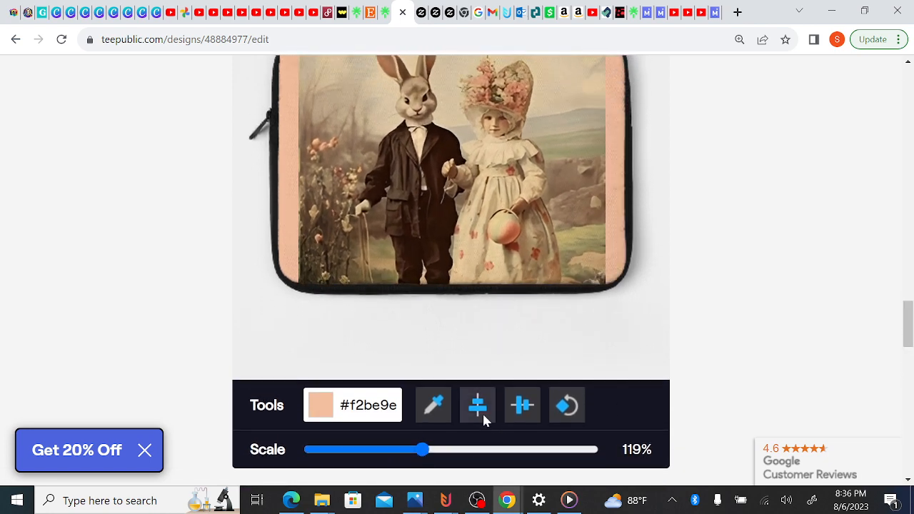
pyautogui.moveTo(908, 321)
pyautogui.mouseDown()
pyautogui.moveTo(907, 309)
pyautogui.moveTo(906, 326)
pyautogui.mouseUp()
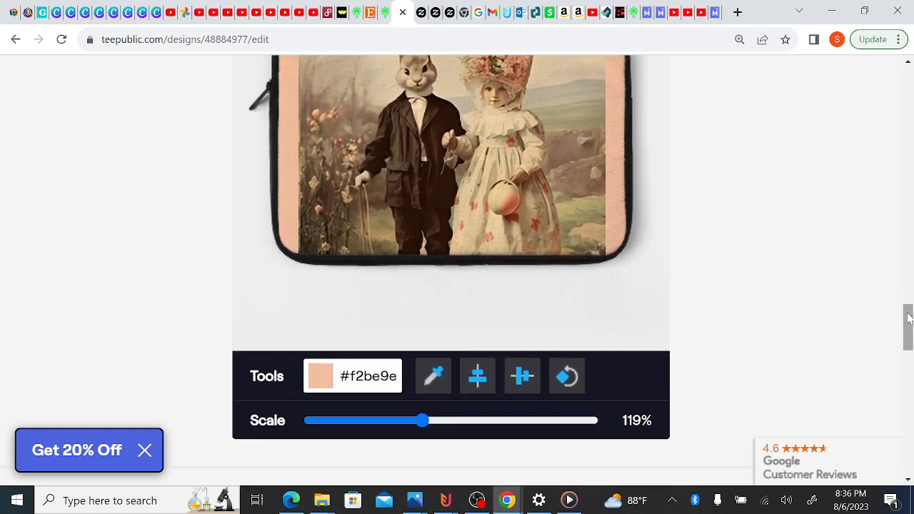
pyautogui.moveTo(423, 421); pyautogui.dragTo(434, 421)
pyautogui.click(481, 384)
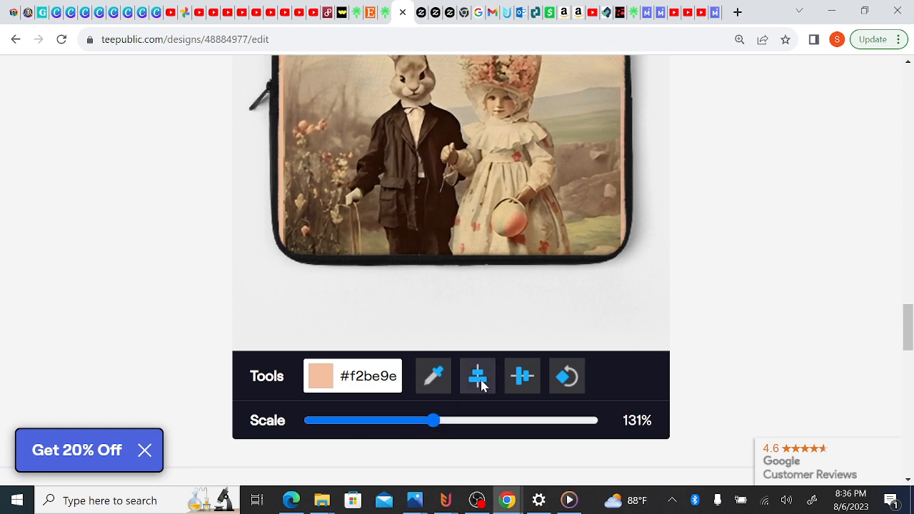
pyautogui.moveTo(435, 422); pyautogui.dragTo(440, 423)
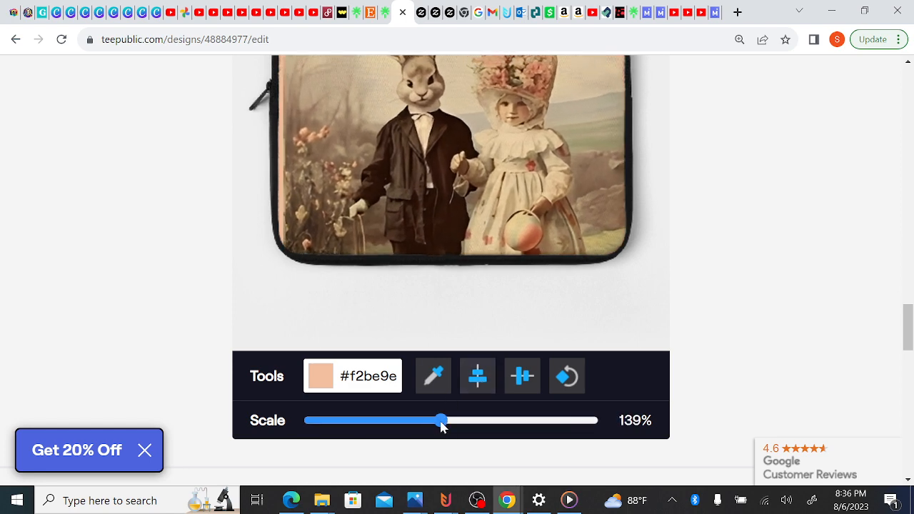
pyautogui.click(488, 380)
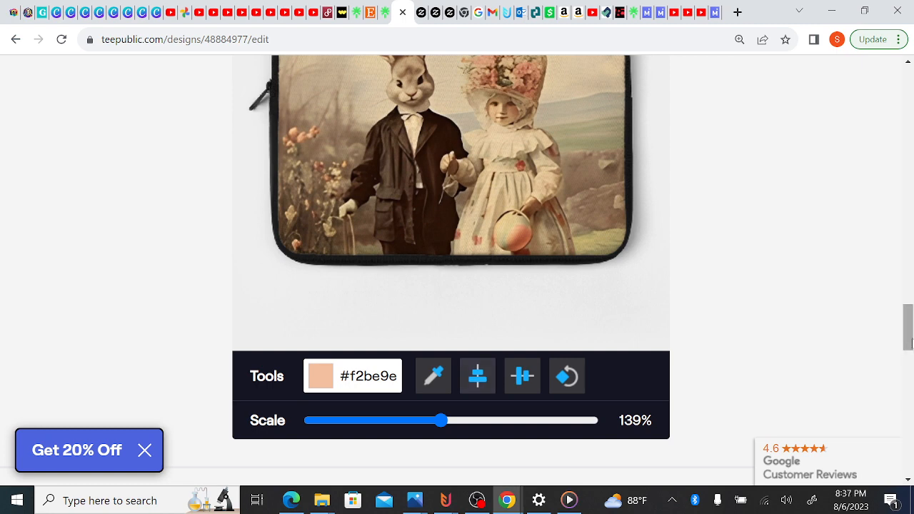
# Step: Switch to configuring Pillows and set the pillow background color to #f2be9e
pyautogui.moveTo(908, 343); pyautogui.dragTo(908, 389)
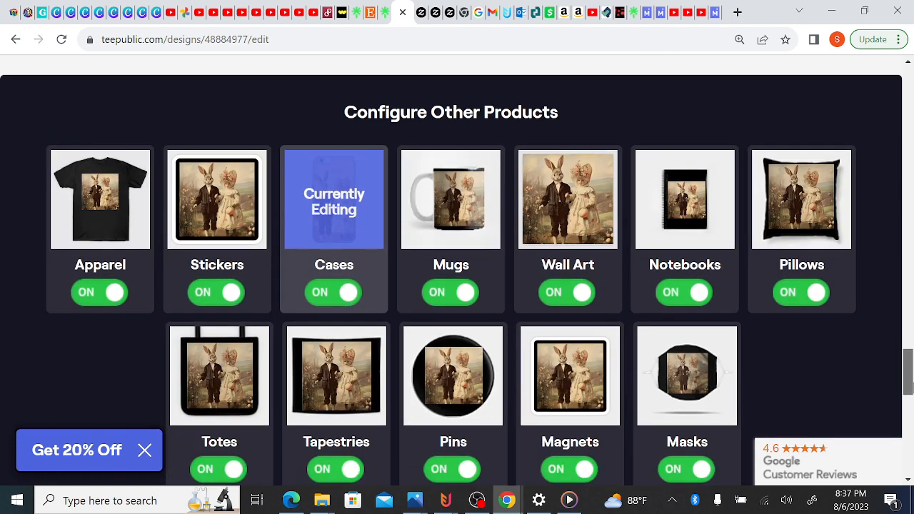
pyautogui.click(796, 226)
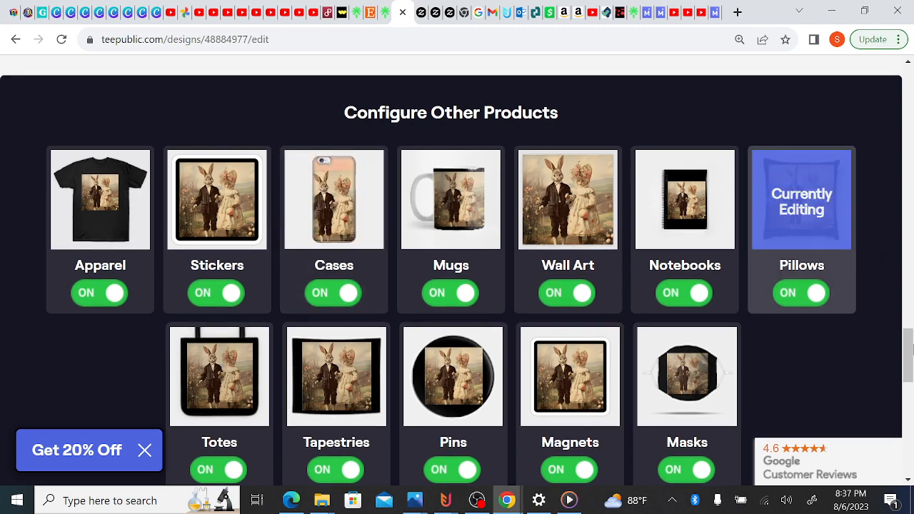
pyautogui.moveTo(909, 361); pyautogui.dragTo(903, 313)
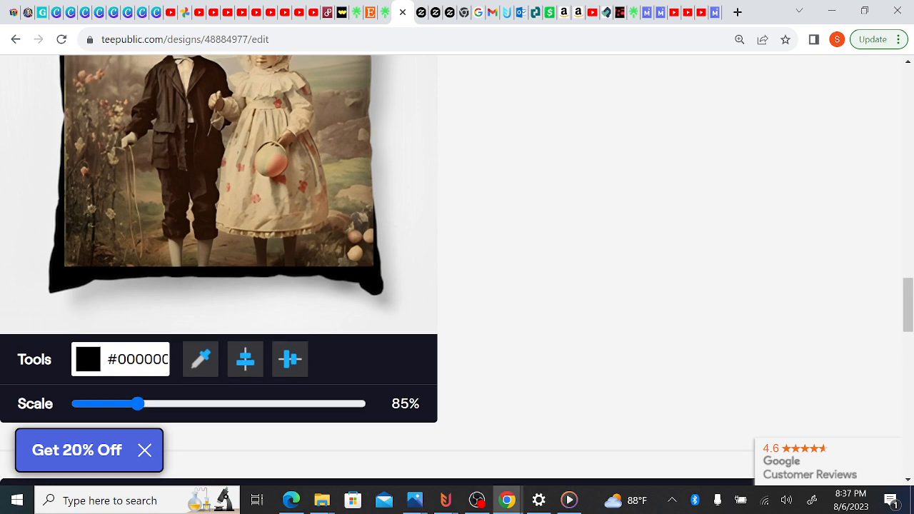
pyautogui.doubleClick(141, 359)
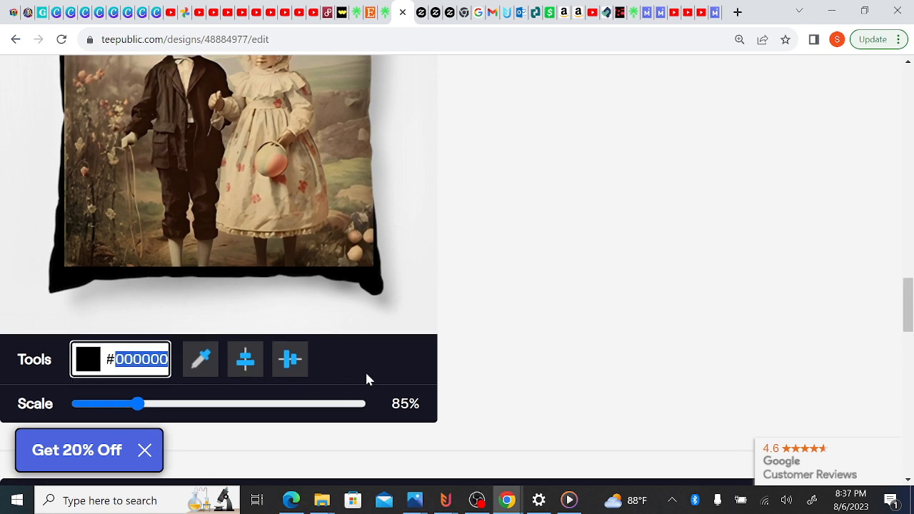
pyautogui.write('f2be9e')
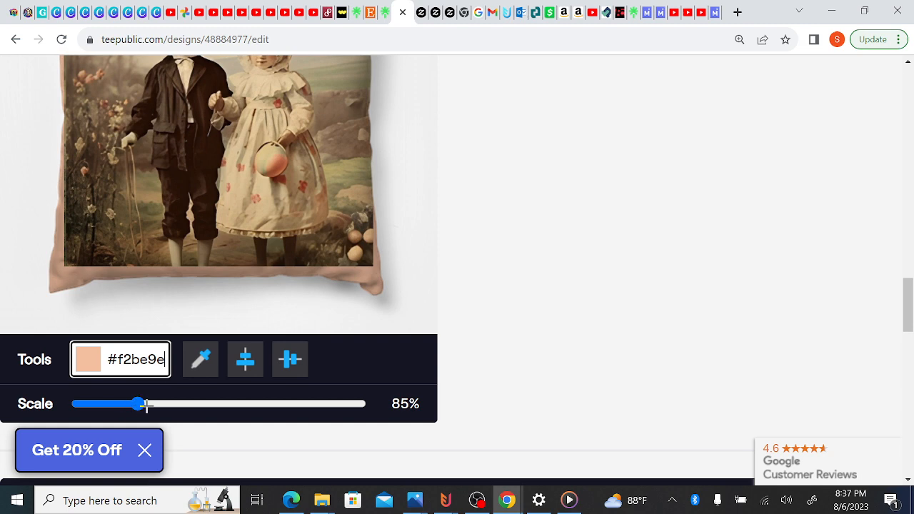
# Step: Try the brown #c7804d as the pillow background color
pyautogui.hotkey('ctrl', 'a')
pyautogui.write('c7804d')
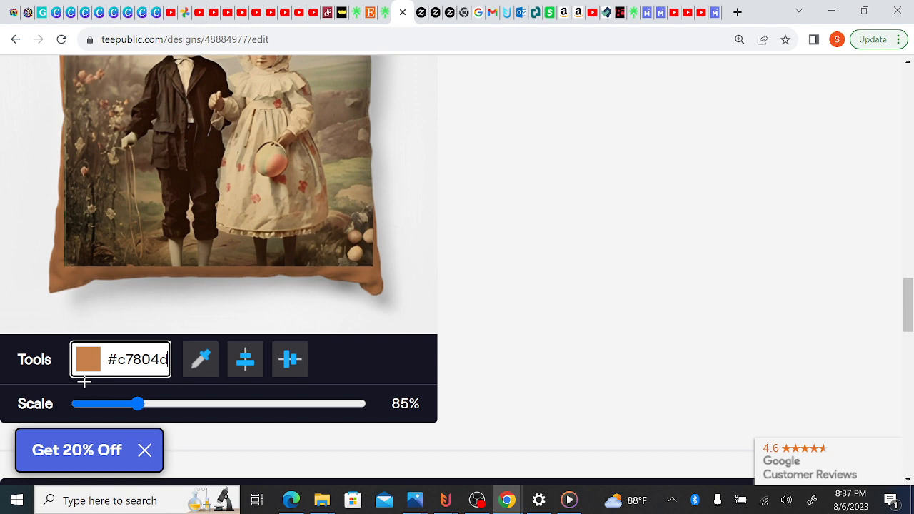
pyautogui.scroll(1, 91, 379)
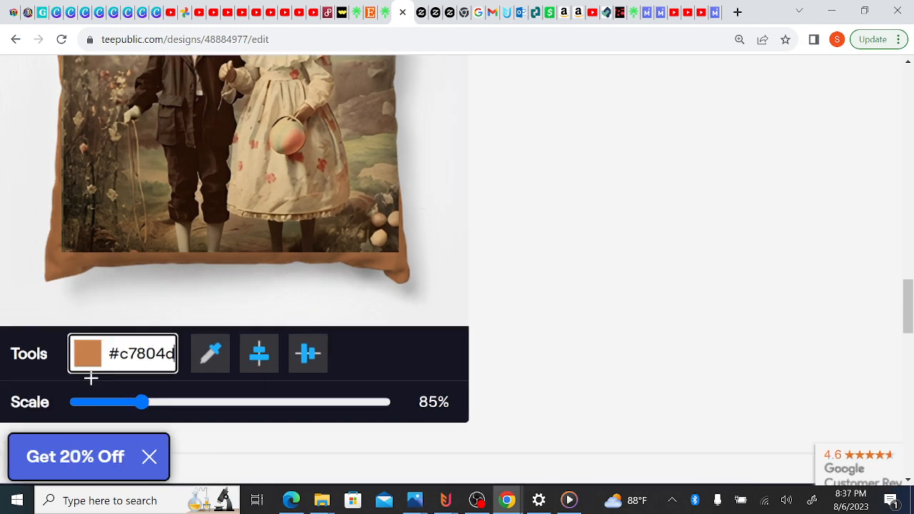
# Step: Replace the brown pillow background color with the peach #f2be9e
pyautogui.click(173, 354)
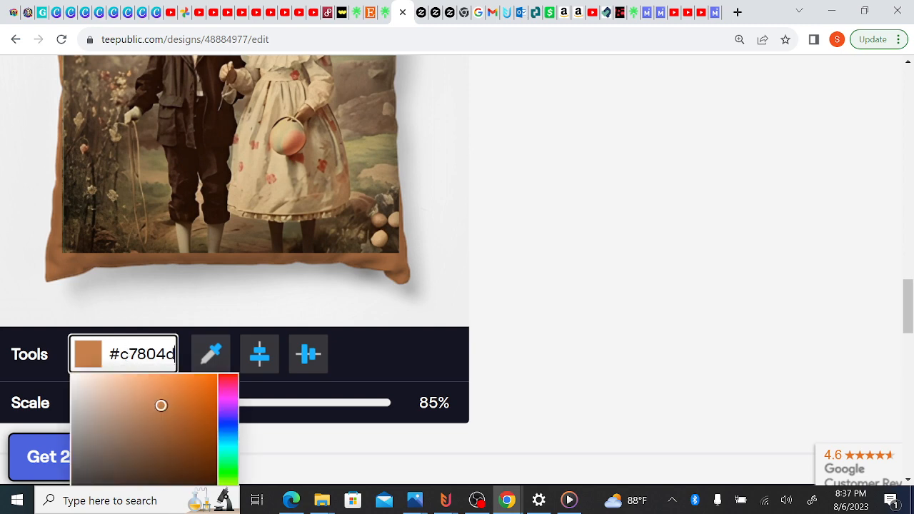
pyautogui.doubleClick(173, 354)
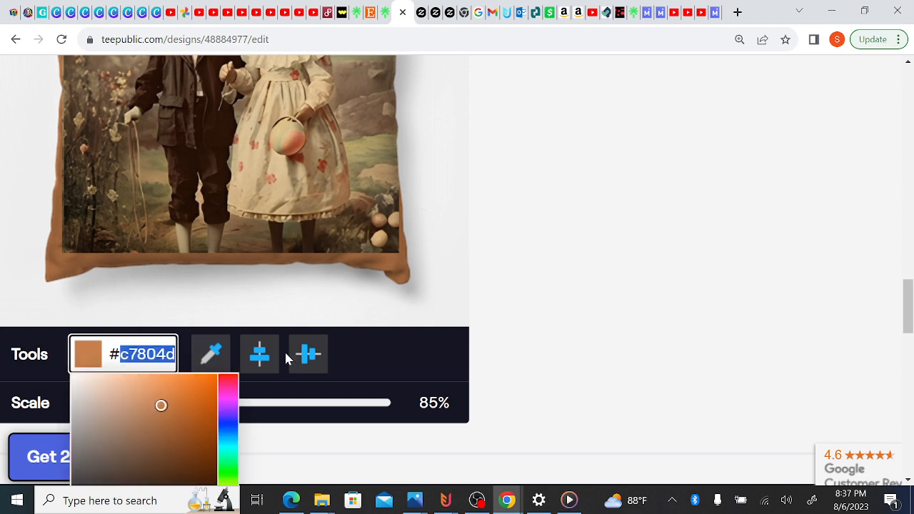
pyautogui.write('f2be9e')
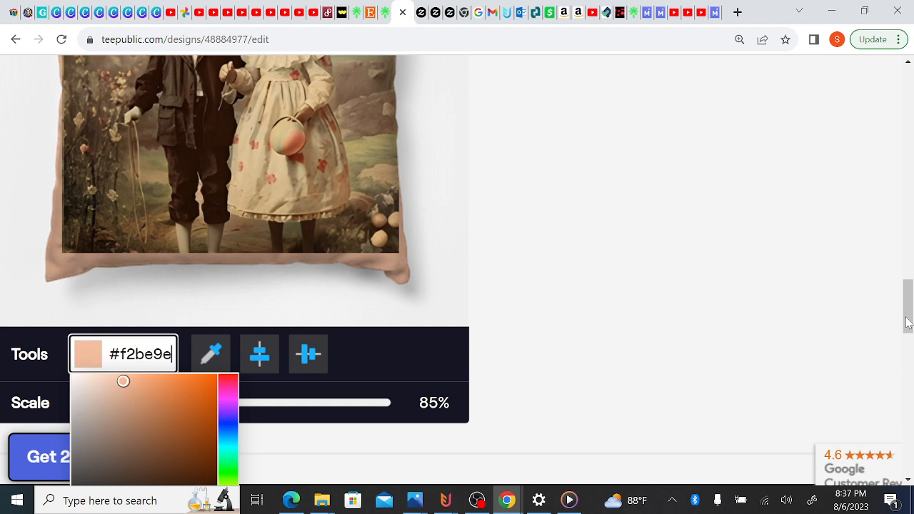
# Step: Scale the pillow artwork to 102% and shift it slightly left so the egg pile shows at the pillow's lower corner
pyautogui.scroll(-3, 380, 170)
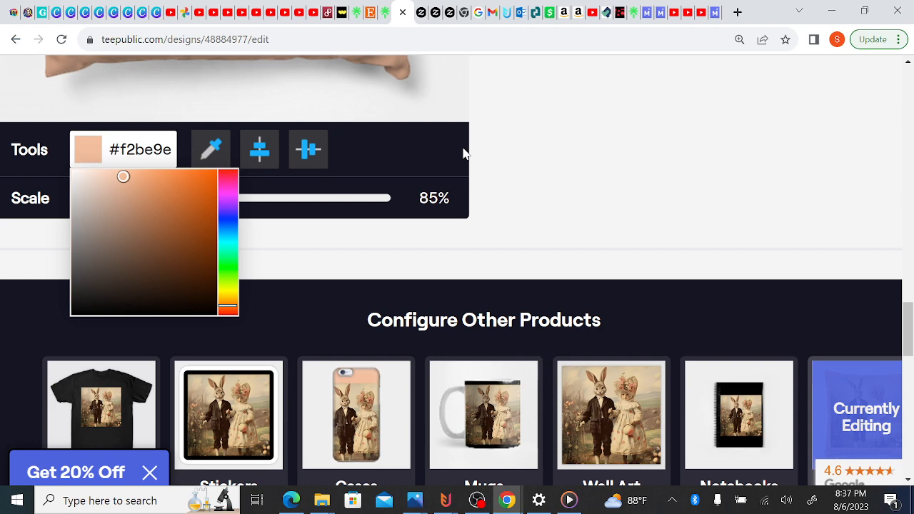
pyautogui.click(910, 111)
pyautogui.click(912, 128)
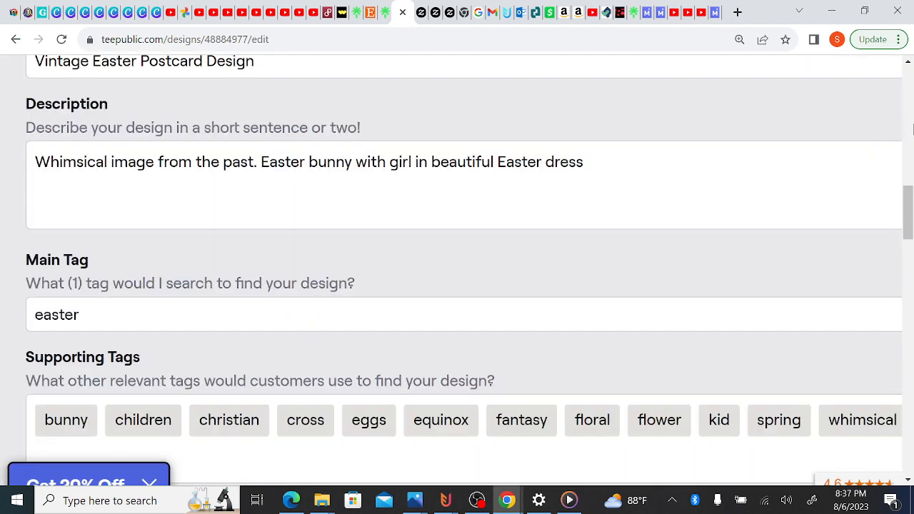
pyautogui.click(911, 126)
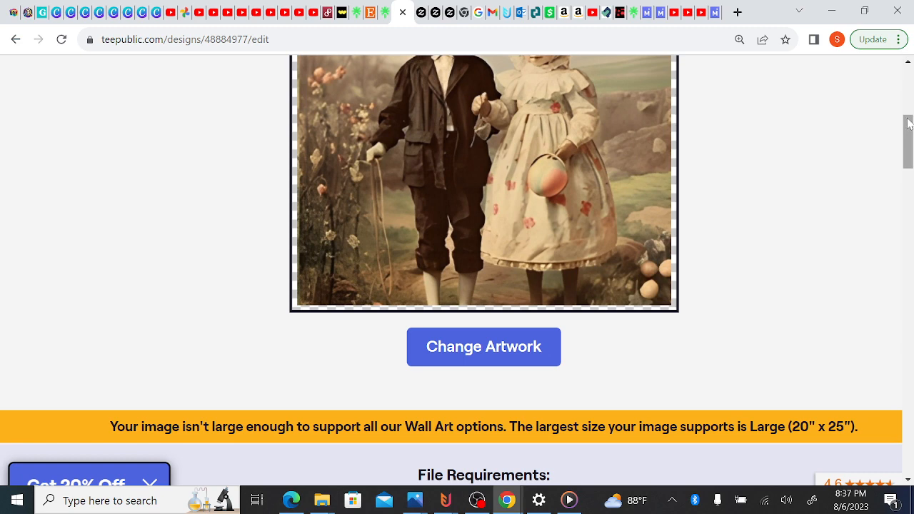
pyautogui.moveTo(908, 123); pyautogui.dragTo(907, 283)
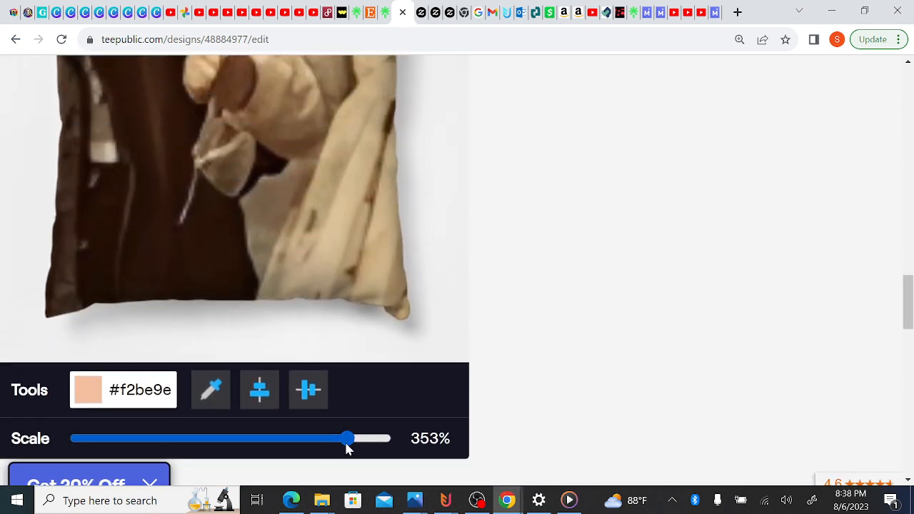
pyautogui.moveTo(347, 448); pyautogui.dragTo(157, 437)
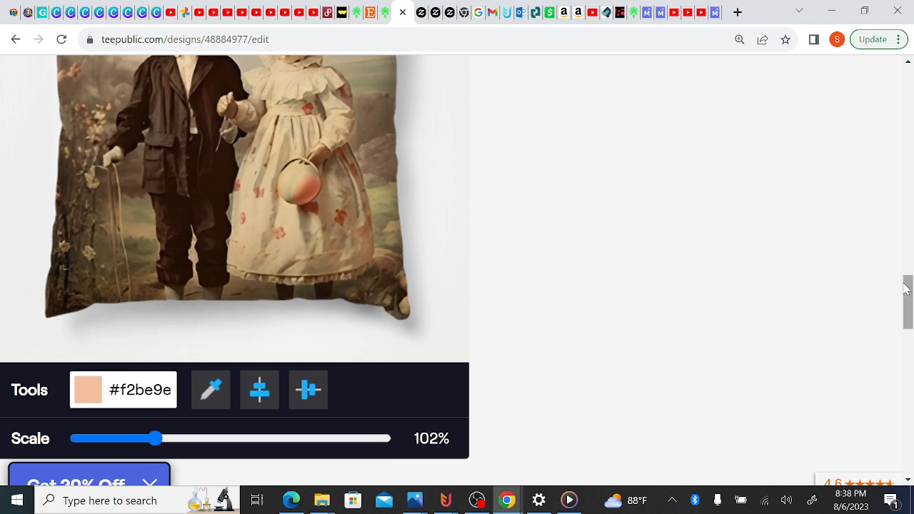
pyautogui.moveTo(908, 293); pyautogui.dragTo(904, 274)
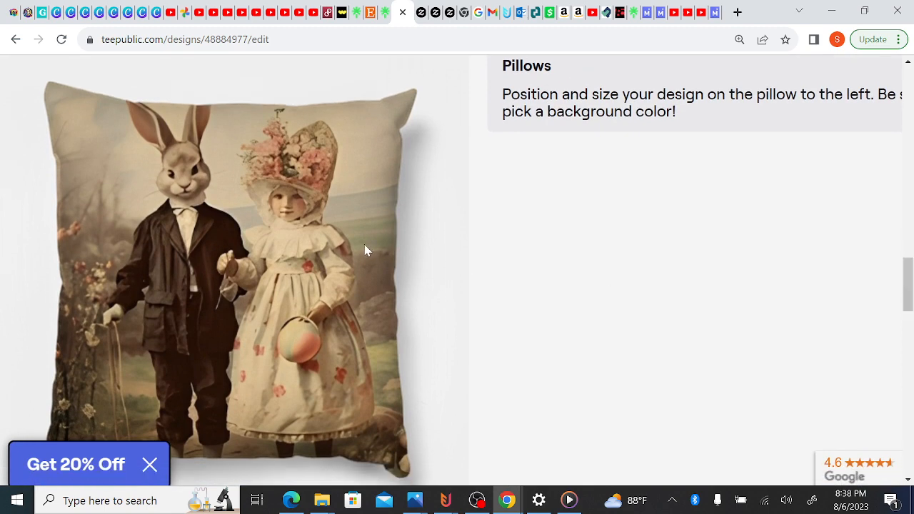
pyautogui.moveTo(339, 231)
pyautogui.mouseDown()
pyautogui.moveTo(328, 246)
pyautogui.moveTo(323, 232)
pyautogui.mouseUp()
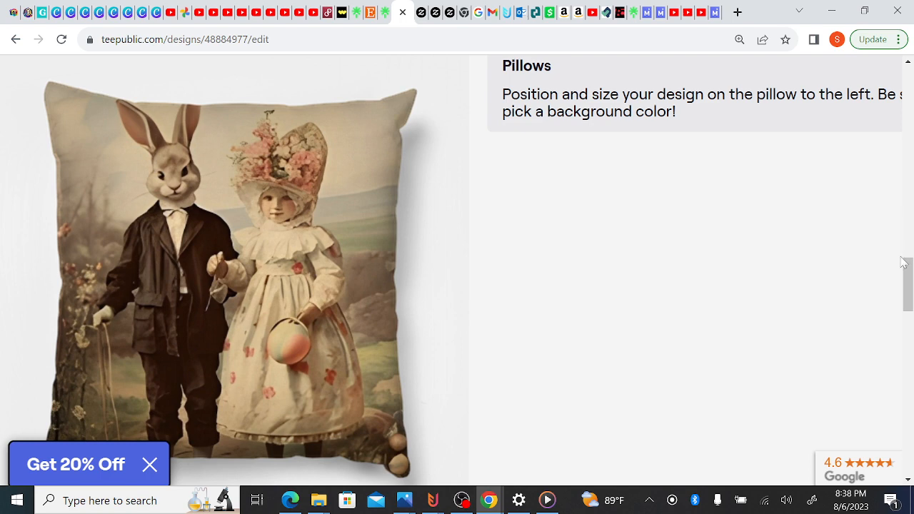
# Step: Switch to configuring Mugs and set the background color of the first mug, with the wide print area, to #f2be9e
pyautogui.moveTo(908, 282); pyautogui.dragTo(908, 347)
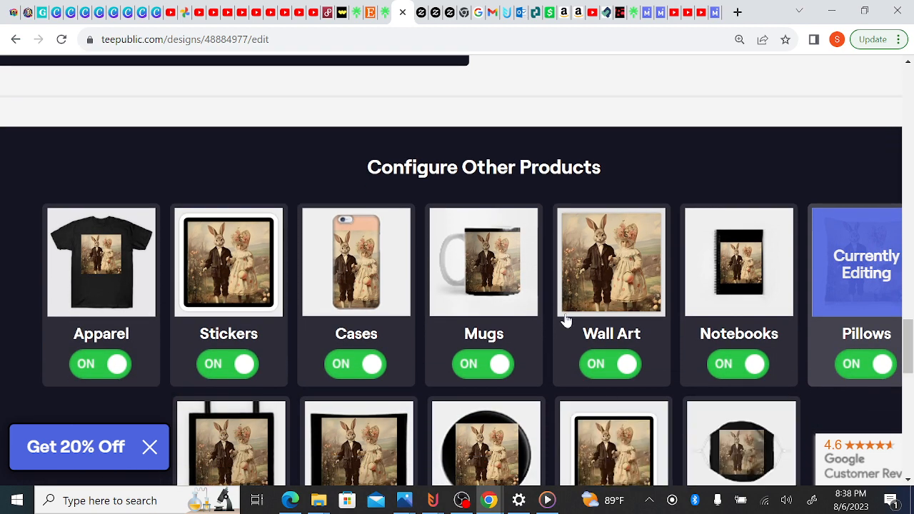
pyautogui.moveTo(909, 347); pyautogui.dragTo(909, 348)
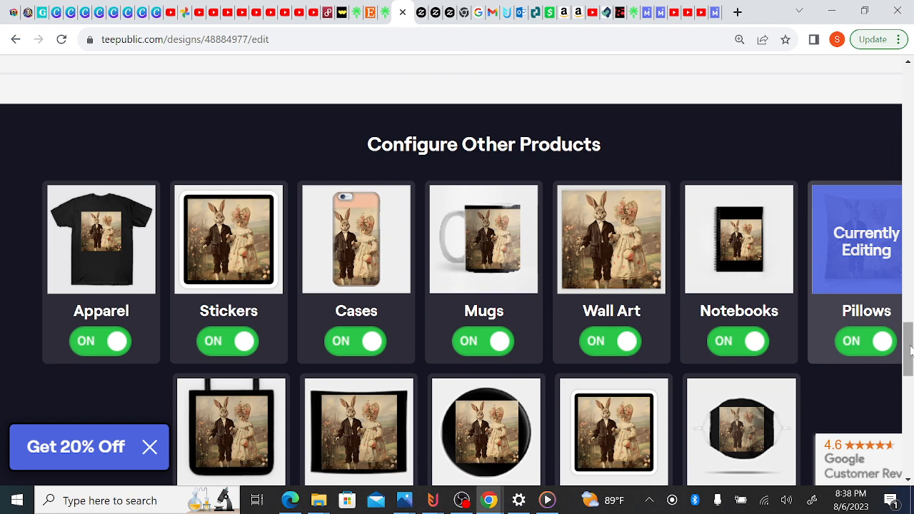
pyautogui.click(469, 263)
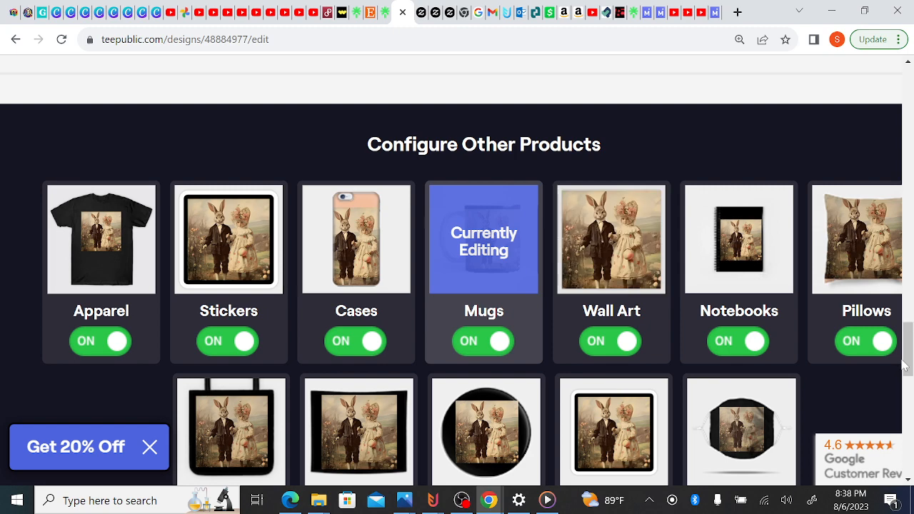
pyautogui.moveTo(909, 361); pyautogui.dragTo(909, 325)
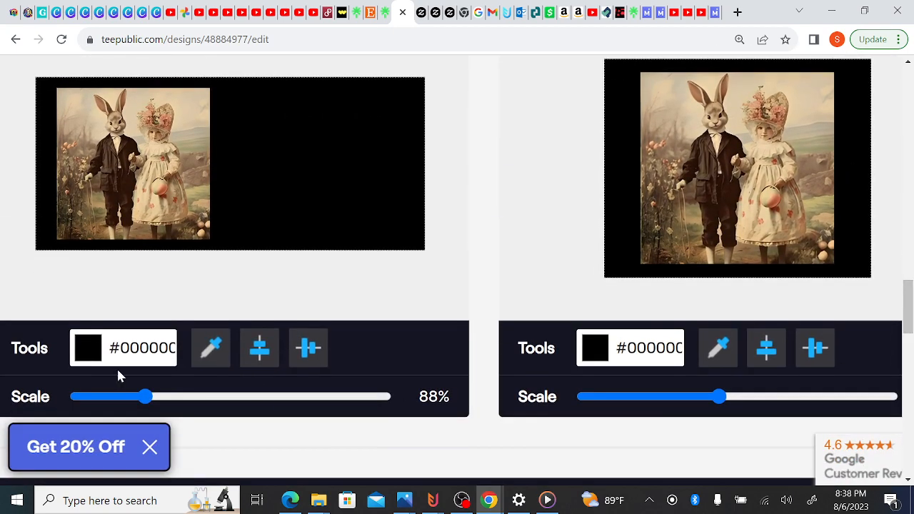
pyautogui.click(120, 348)
pyautogui.moveTo(120, 347); pyautogui.dragTo(288, 365)
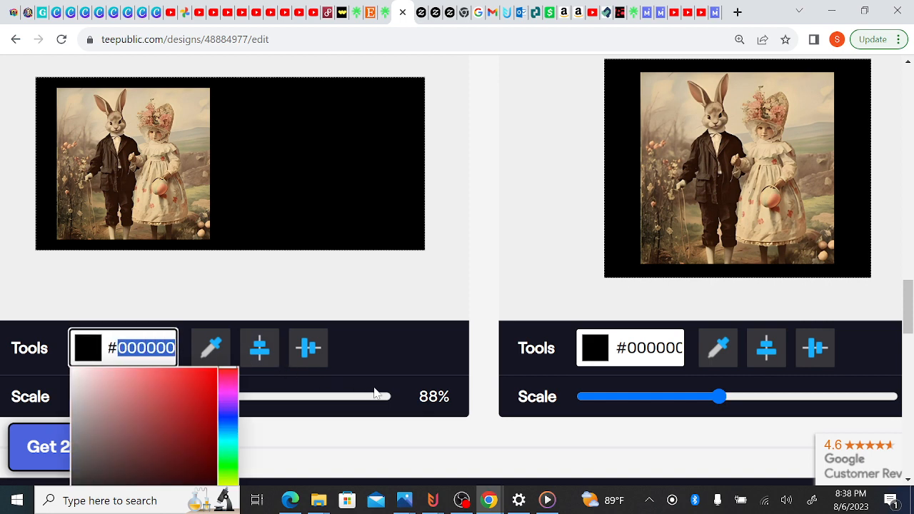
pyautogui.write('f2be9e')
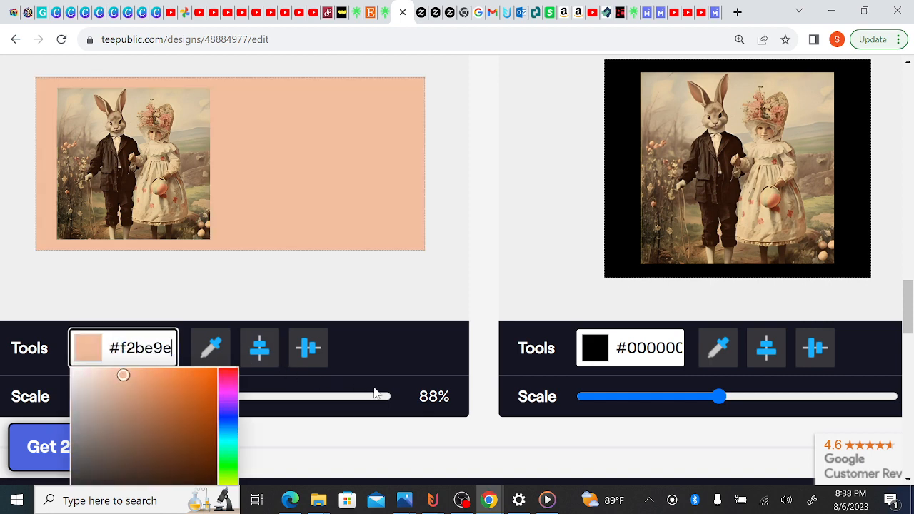
# Step: Replace the black background color of the second mug with #f2be9e
pyautogui.click(545, 202)
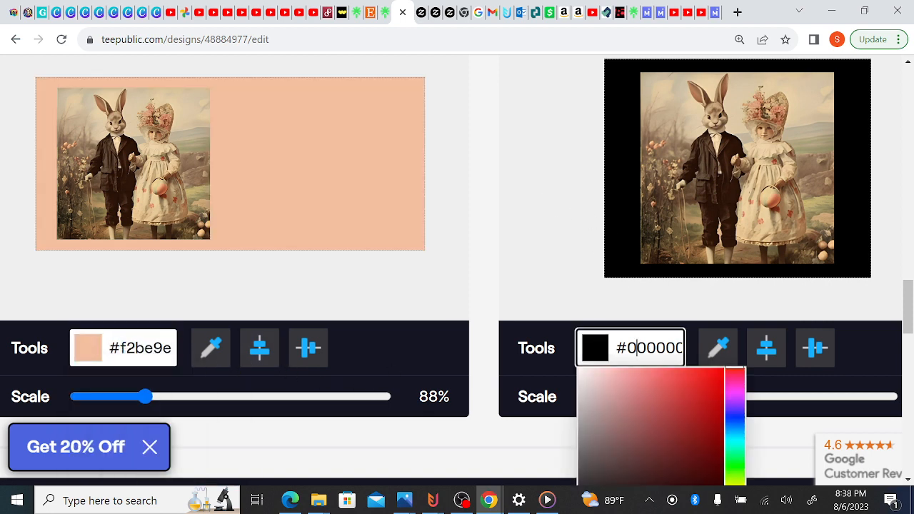
pyautogui.moveTo(634, 348); pyautogui.dragTo(768, 381)
pyautogui.press('BackSpace')
pyautogui.press('BackSpace')
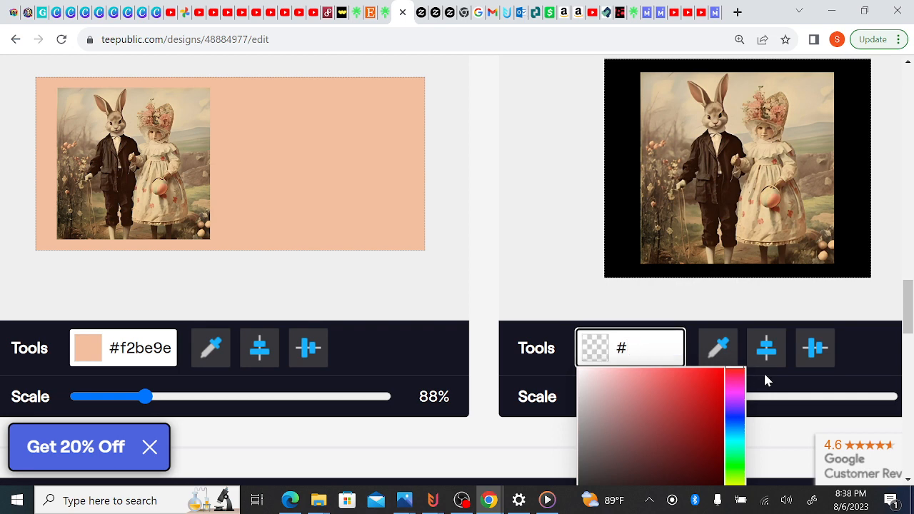
pyautogui.write('f2be9e')
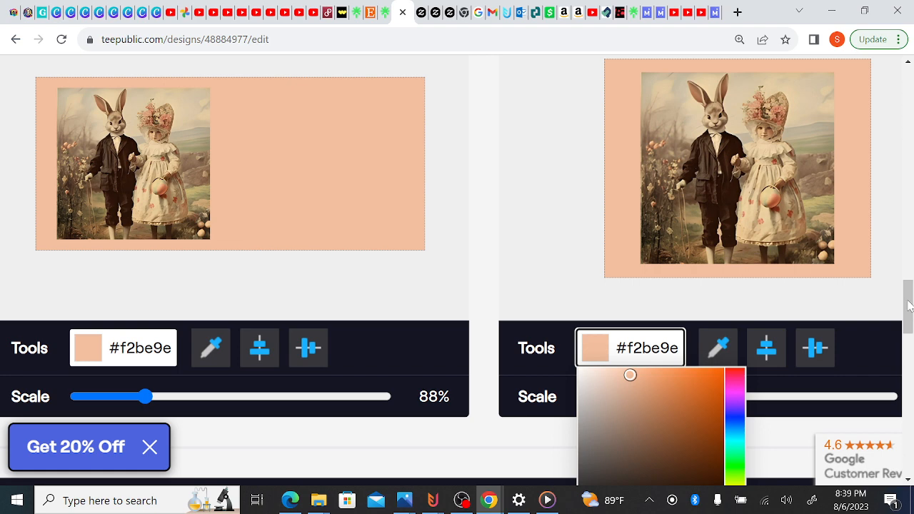
# Step: Scale the first mug's artwork to 100% and enlarge the second mug's artwork until it nearly fills the print area's height
pyautogui.click(160, 402)
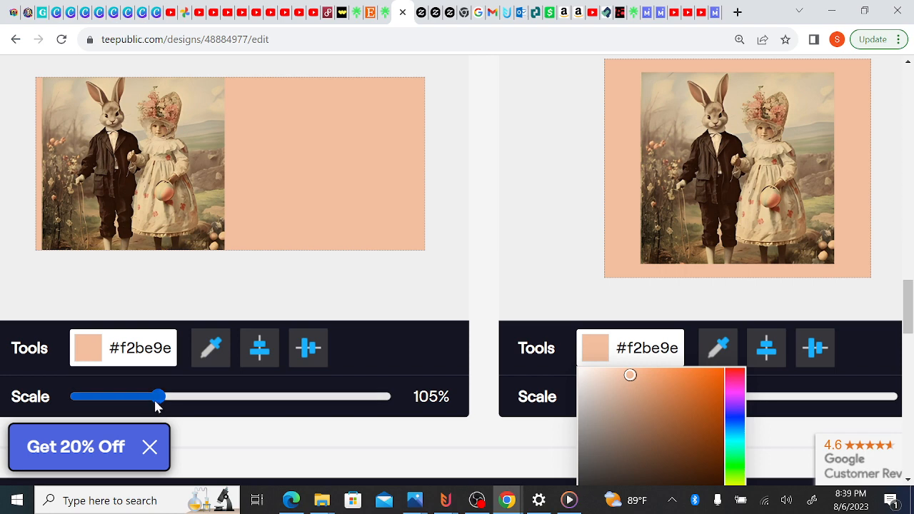
pyautogui.moveTo(156, 403); pyautogui.dragTo(155, 403)
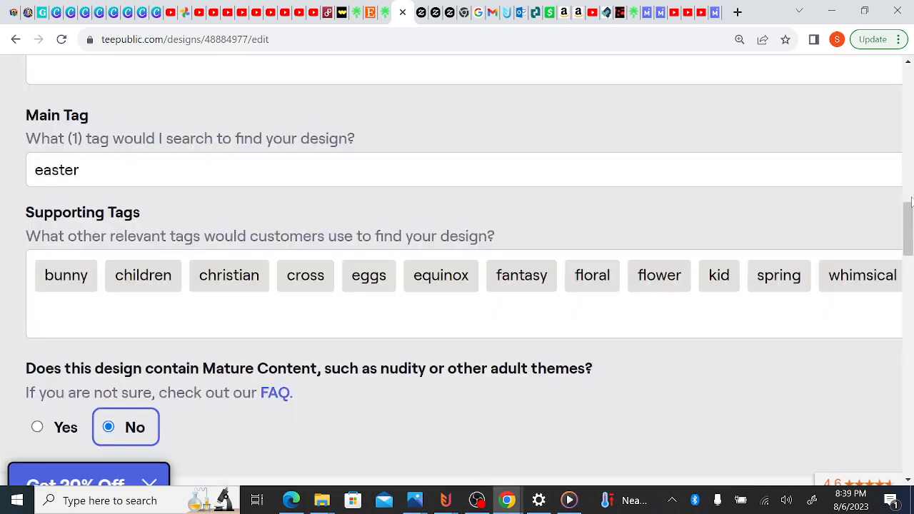
pyautogui.click(907, 202)
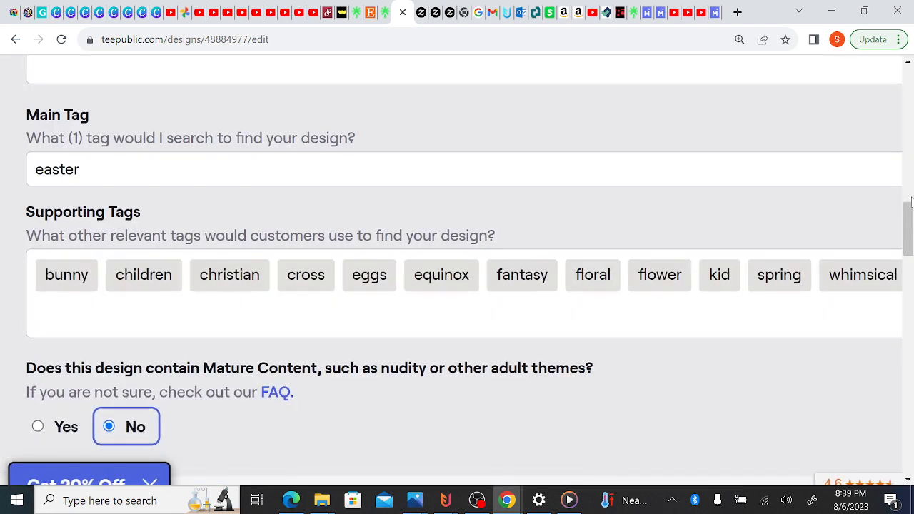
pyautogui.click(910, 365)
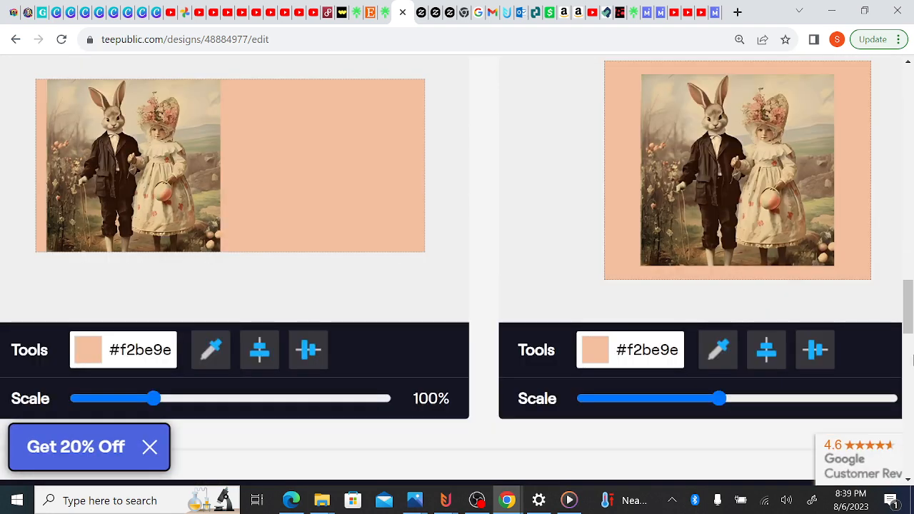
pyautogui.moveTo(908, 317)
pyautogui.mouseDown()
pyautogui.moveTo(909, 288)
pyautogui.moveTo(908, 324)
pyautogui.mouseUp()
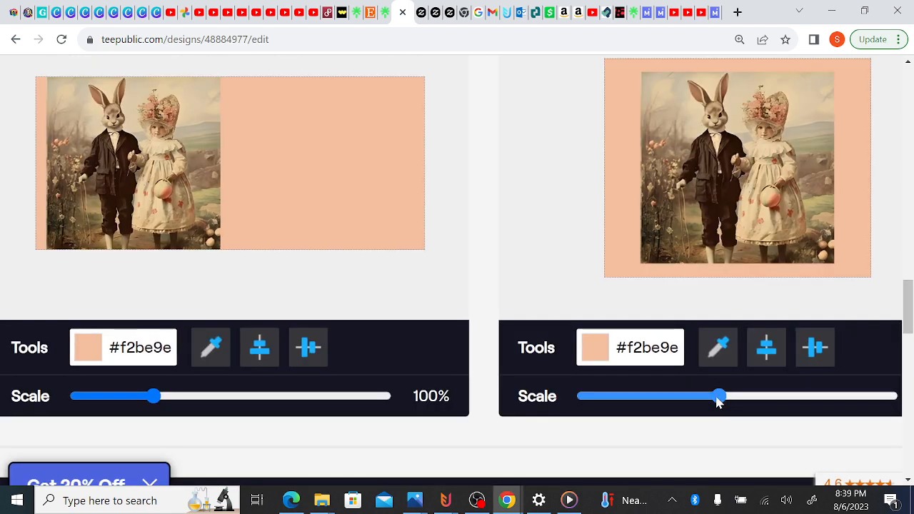
pyautogui.moveTo(720, 399); pyautogui.dragTo(740, 404)
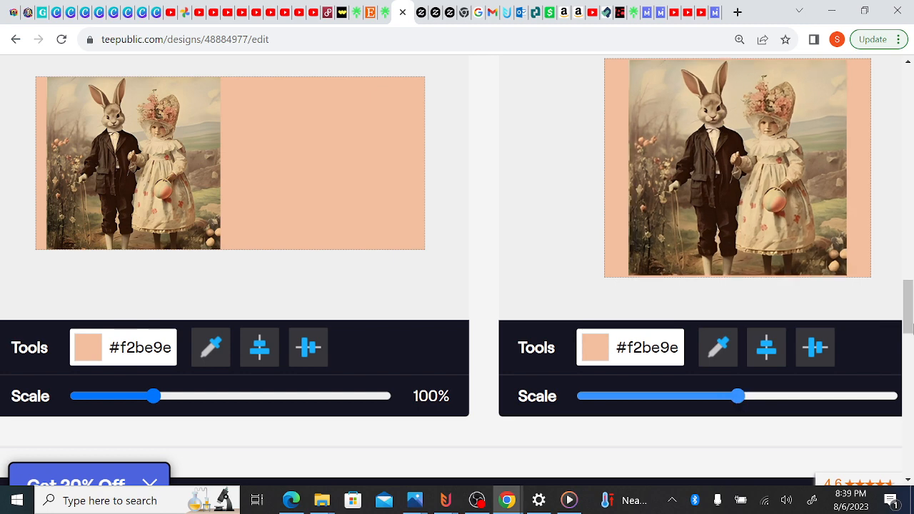
# Step: Switch to configuring Notebooks and set the hardcover notebook's background color to #f2be9e
pyautogui.moveTo(908, 327); pyautogui.dragTo(909, 366)
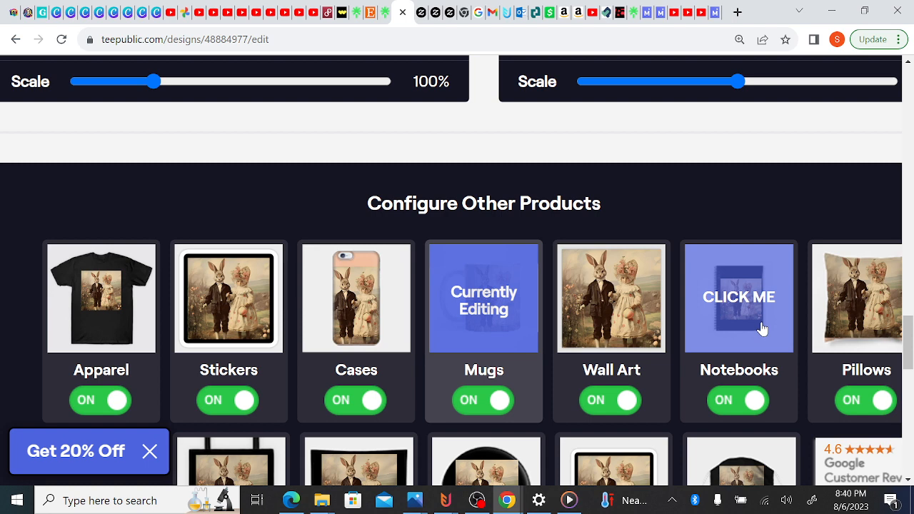
pyautogui.click(763, 328)
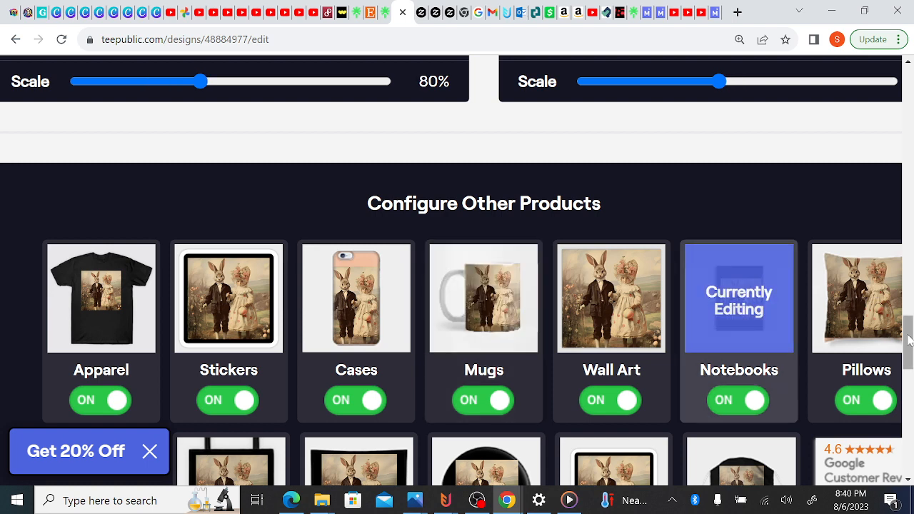
pyautogui.moveTo(909, 340); pyautogui.dragTo(911, 303)
pyautogui.hscroll(1, 911, 303)
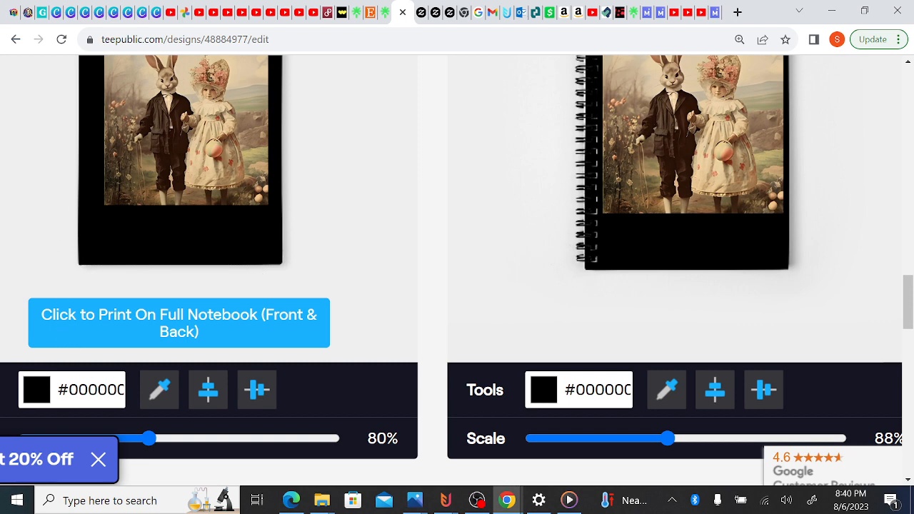
pyautogui.click(68, 389)
pyautogui.doubleClick(68, 389)
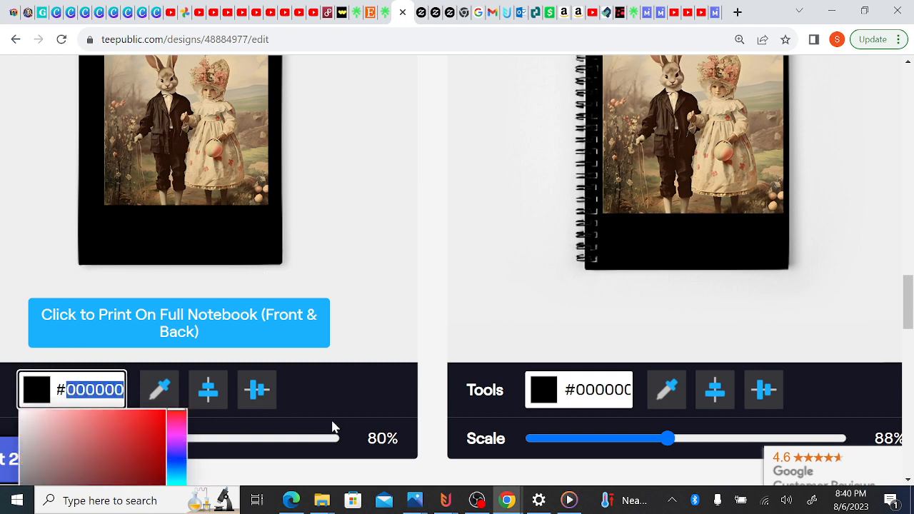
pyautogui.write('f2be9e')
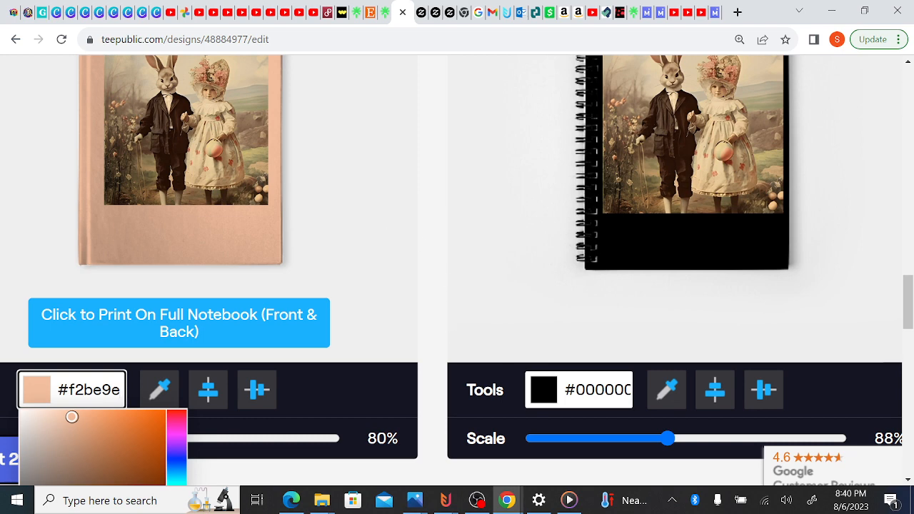
# Step: Set the spiral notebook's background color to #f2be9e
pyautogui.click(576, 390)
pyautogui.moveTo(576, 390); pyautogui.dragTo(645, 393)
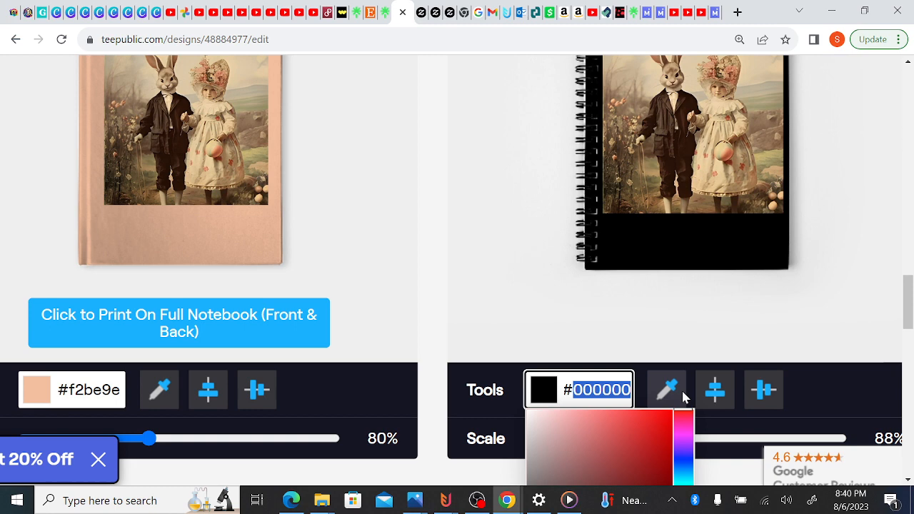
pyautogui.write('f2be9e')
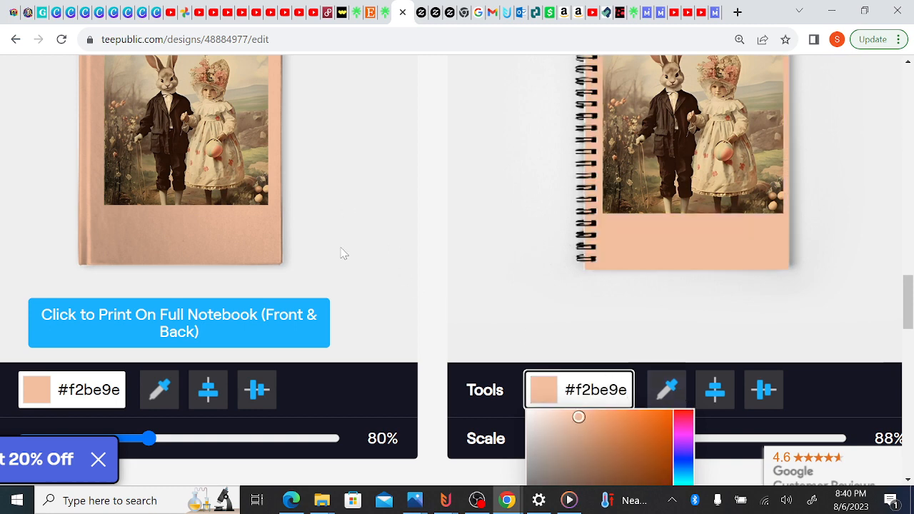
# Step: Enlarge the hardcover notebook artwork through 122% to 139% so it covers the whole cover
pyautogui.moveTo(154, 446); pyautogui.dragTo(212, 451)
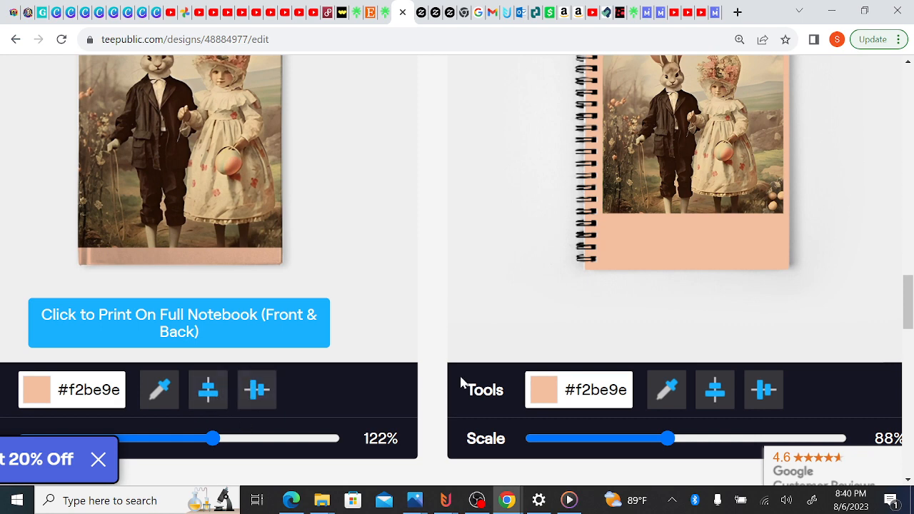
pyautogui.moveTo(909, 304); pyautogui.dragTo(909, 299)
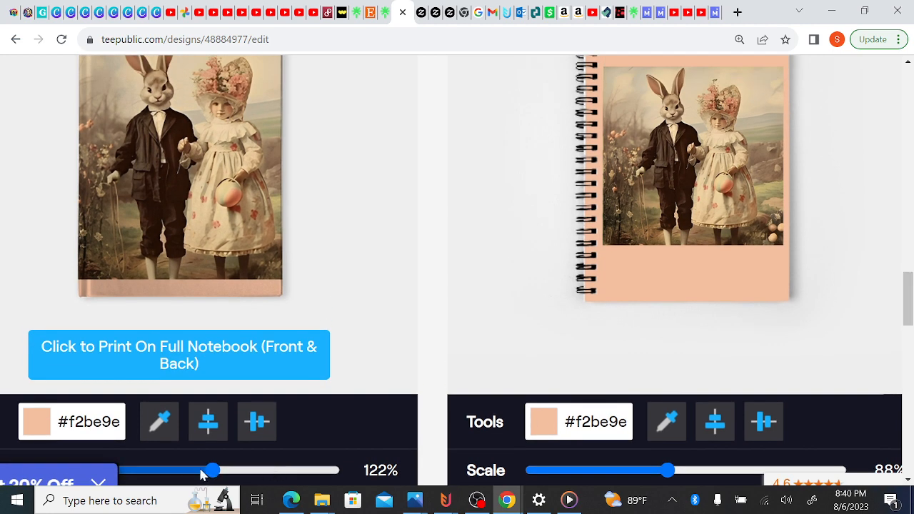
pyautogui.moveTo(213, 472); pyautogui.dragTo(239, 477)
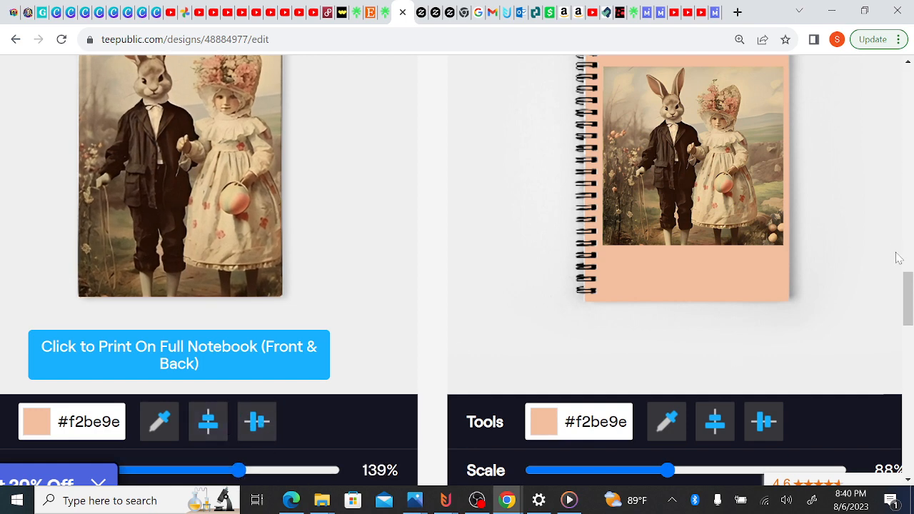
# Step: Enlarge the spiral notebook artwork to 145% so it fills the cover
pyautogui.moveTo(908, 300)
pyautogui.mouseDown()
pyautogui.moveTo(907, 279)
pyautogui.moveTo(909, 311)
pyautogui.mouseUp()
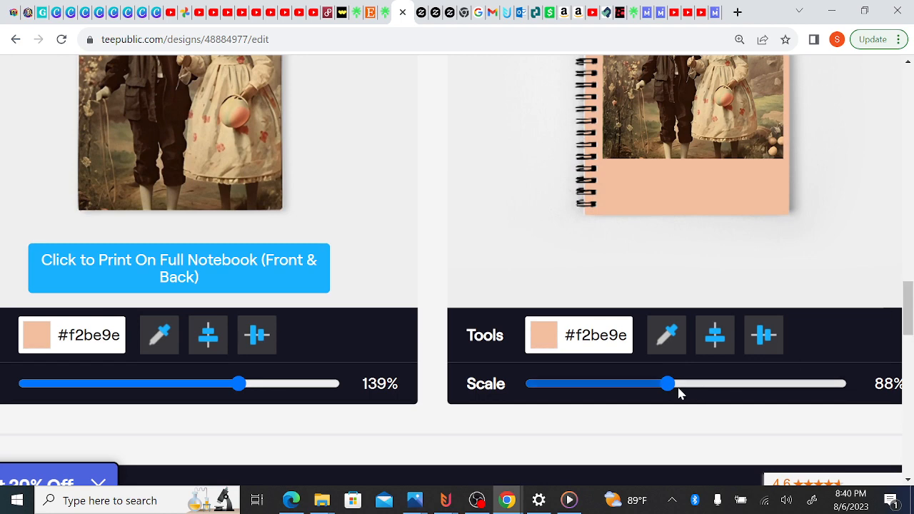
pyautogui.moveTo(667, 384); pyautogui.dragTo(757, 392)
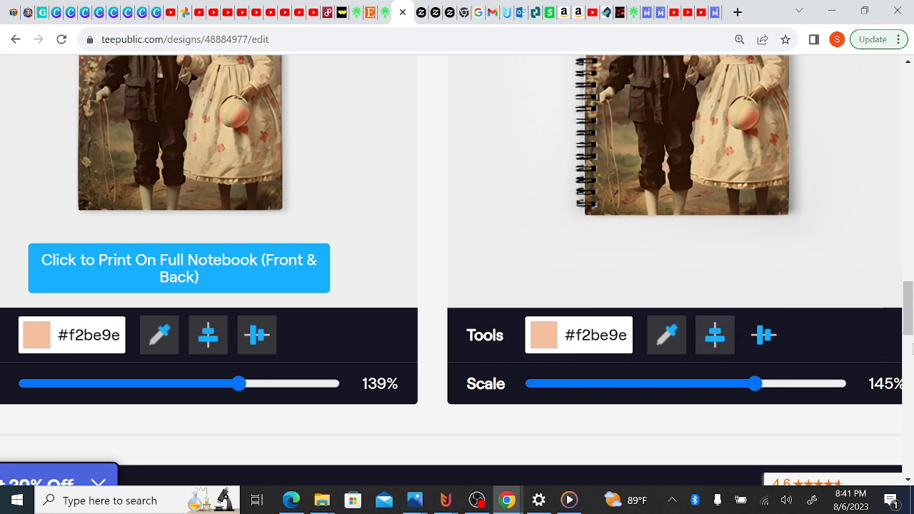
pyautogui.moveTo(909, 320); pyautogui.dragTo(908, 385)
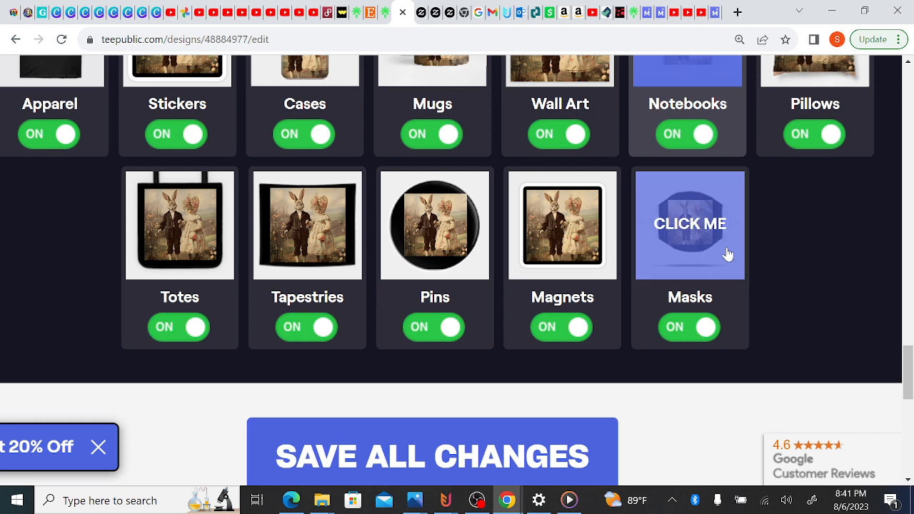
# Step: Set the mask's background color to #f2be9e
pyautogui.moveTo(908, 420); pyautogui.dragTo(900, 323)
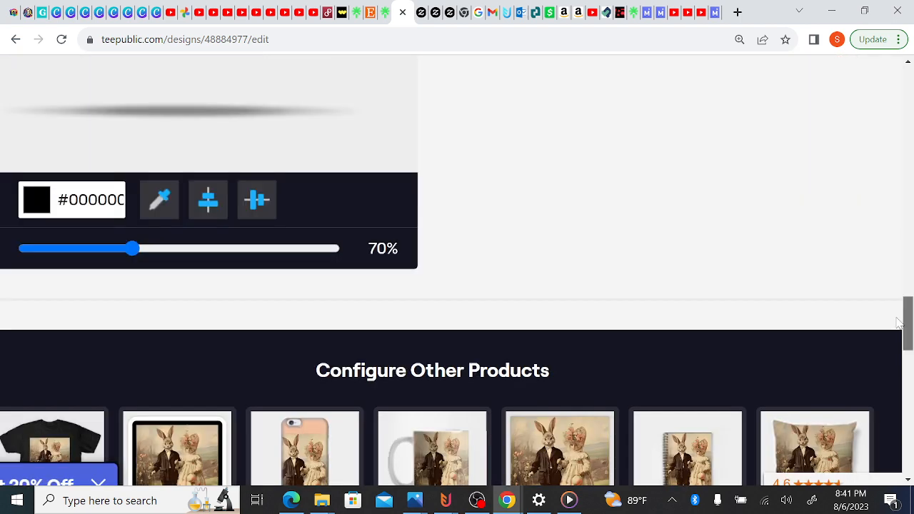
pyautogui.scroll(2, 214, 423)
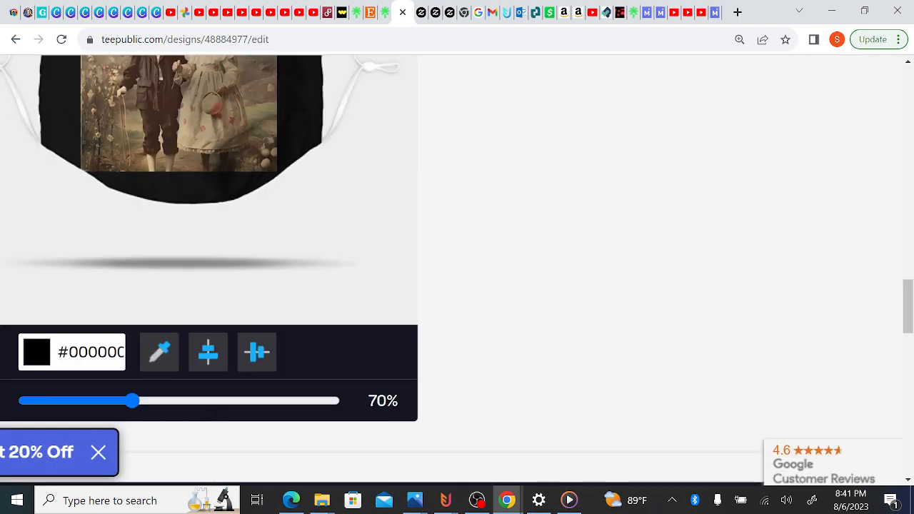
pyautogui.click(71, 352)
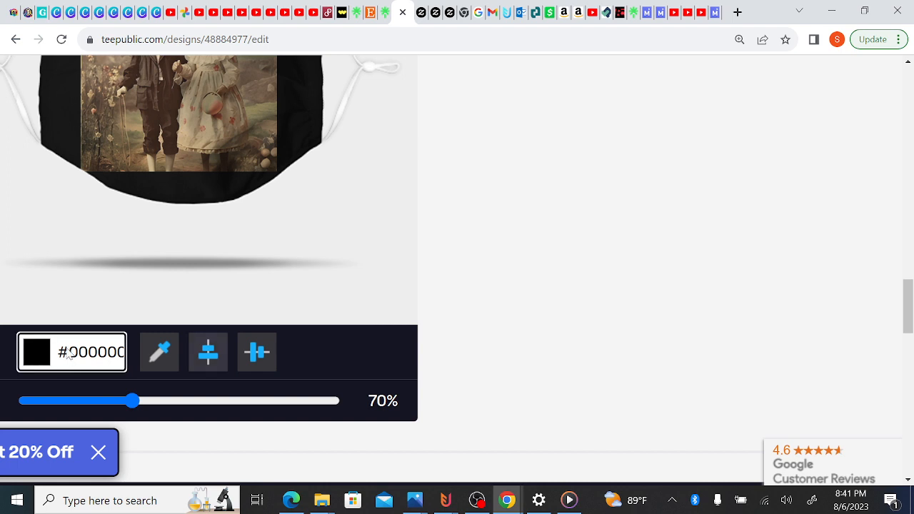
pyautogui.moveTo(66, 352); pyautogui.dragTo(279, 357)
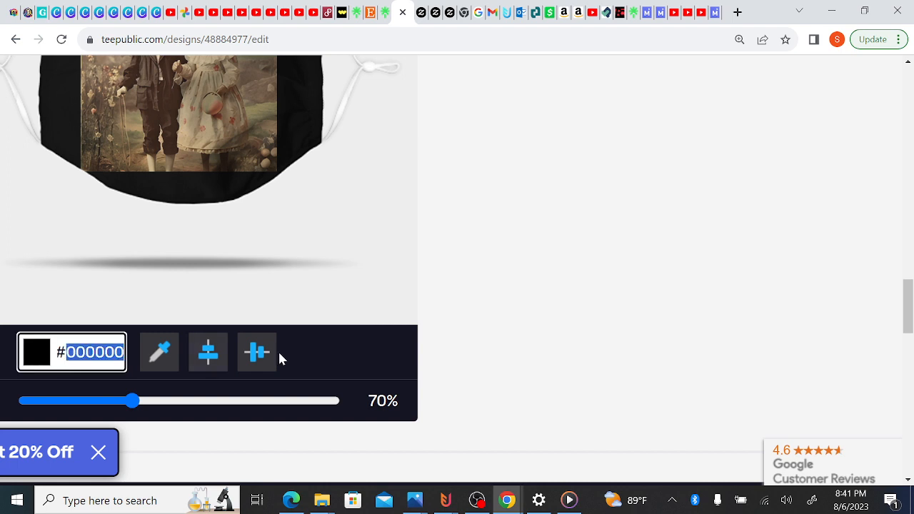
pyautogui.write('f2be9e')
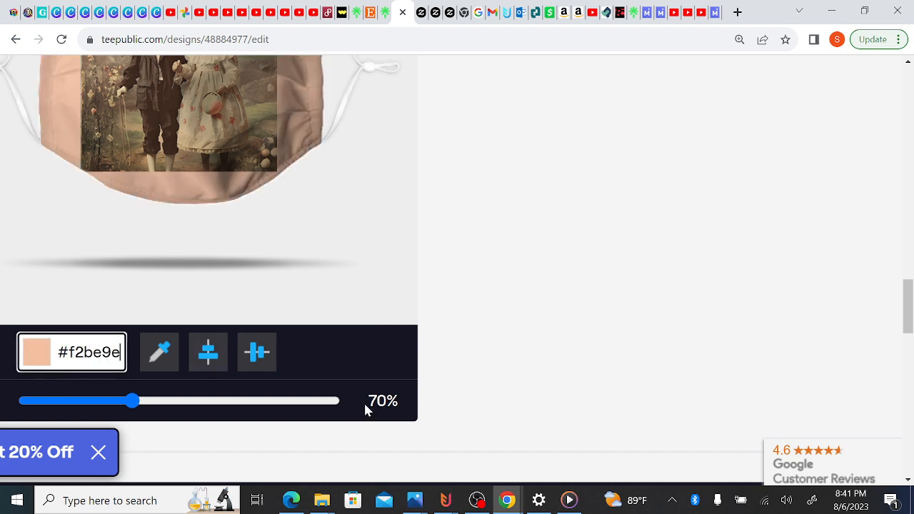
# Step: Try #c7641e as the mask's background color and set it back to #f2be9e
pyautogui.click(143, 404)
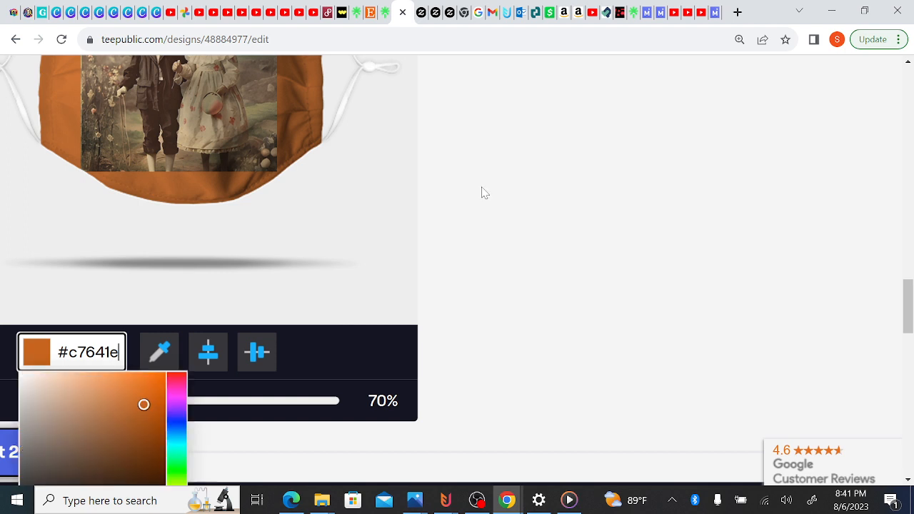
pyautogui.click(550, 182)
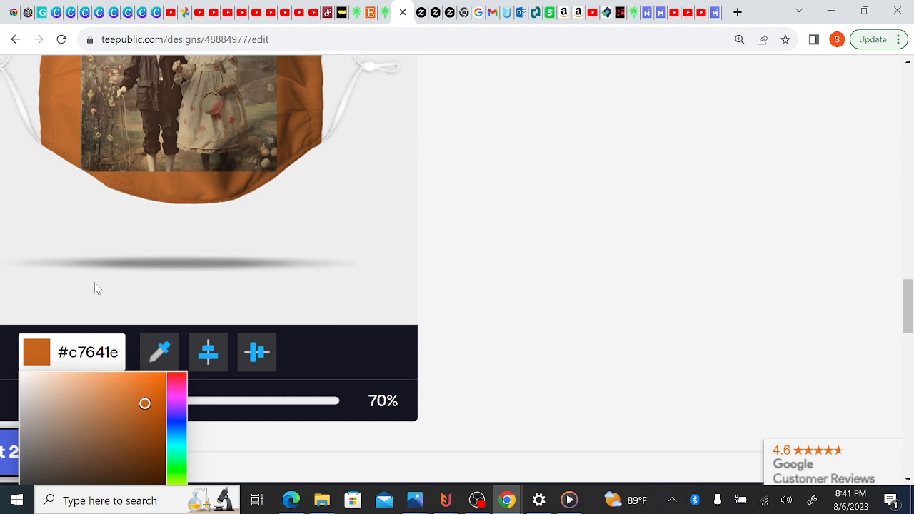
pyautogui.click(69, 352)
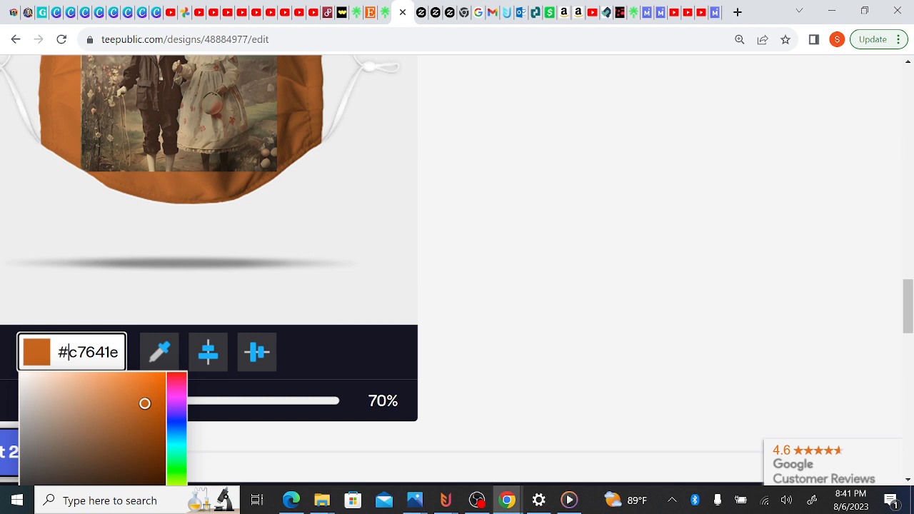
pyautogui.moveTo(68, 352); pyautogui.dragTo(235, 358)
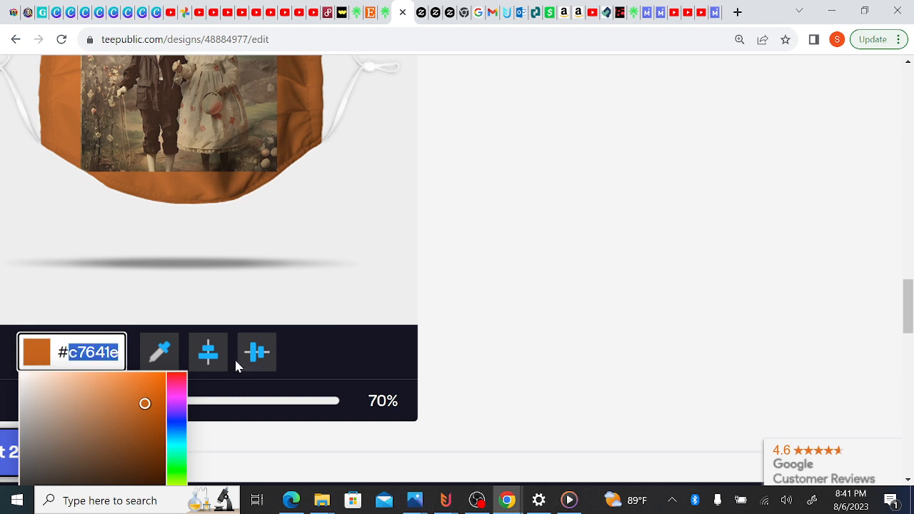
pyautogui.write('f2be9e')
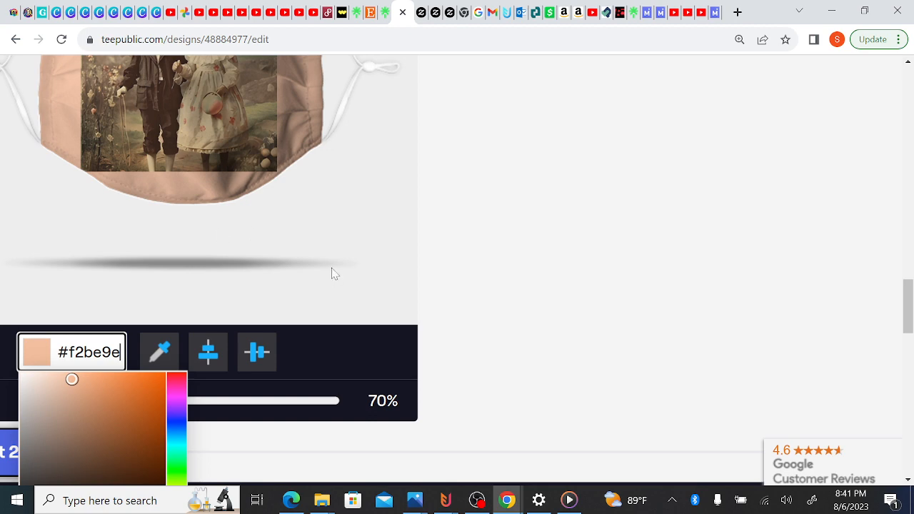
# Step: Switch to configuring Pins and set the pin's background color to #f2be9e
pyautogui.scroll(-4, 911, 344)
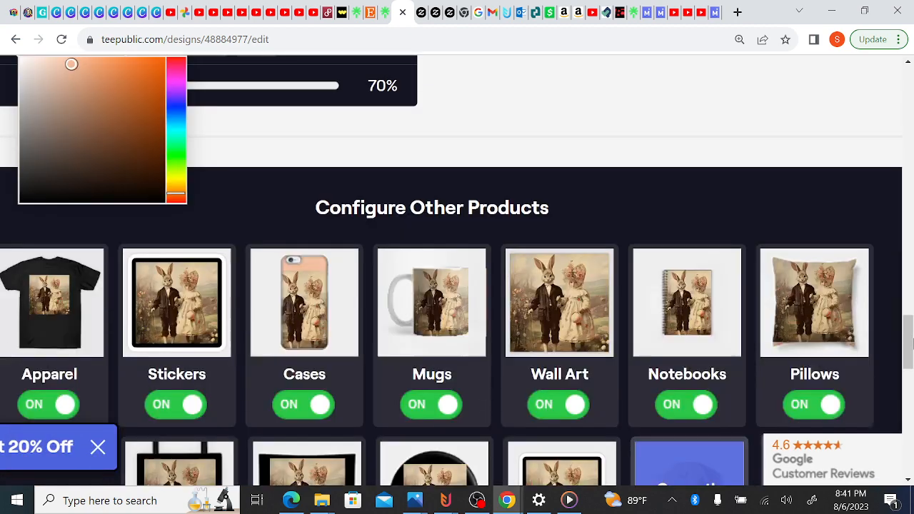
pyautogui.moveTo(912, 344); pyautogui.dragTo(912, 378)
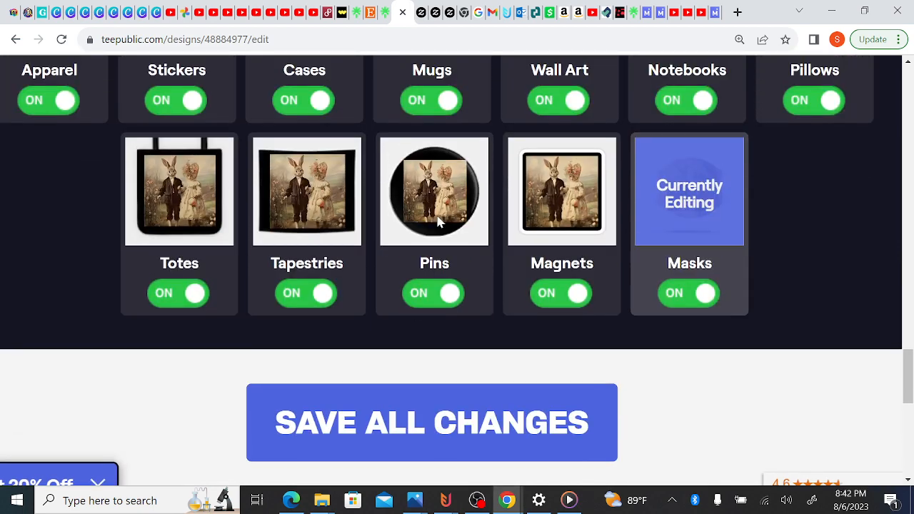
pyautogui.moveTo(903, 375); pyautogui.dragTo(649, 383)
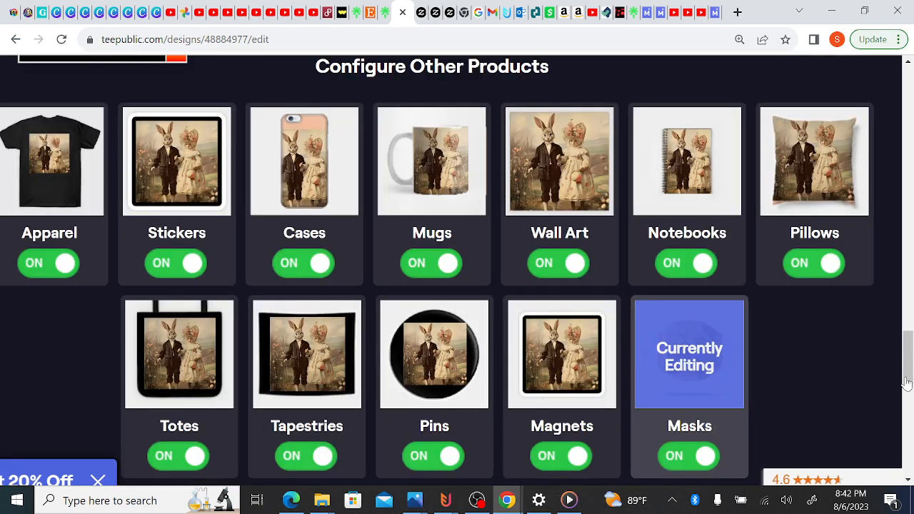
pyautogui.scroll(5, 898, 340)
pyautogui.moveTo(898, 341)
pyautogui.mouseDown()
pyautogui.moveTo(890, 296)
pyautogui.moveTo(904, 334)
pyautogui.mouseUp()
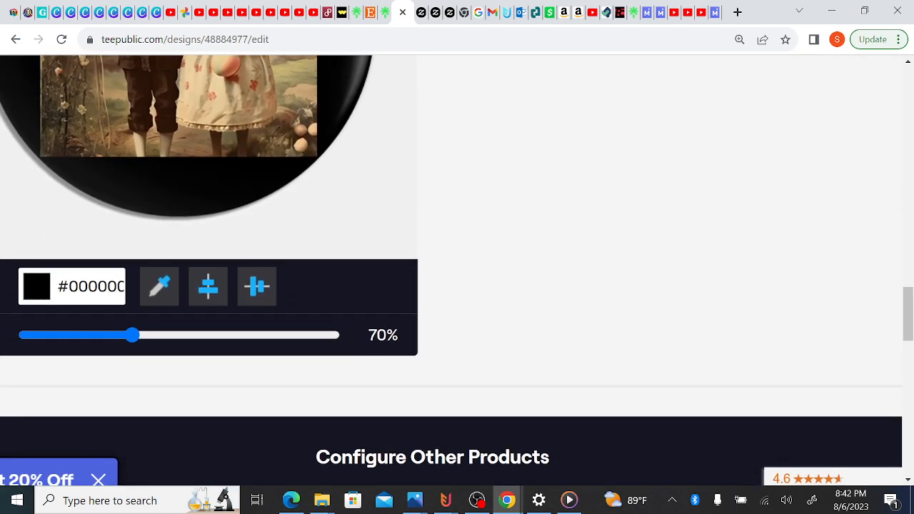
pyautogui.click(59, 286)
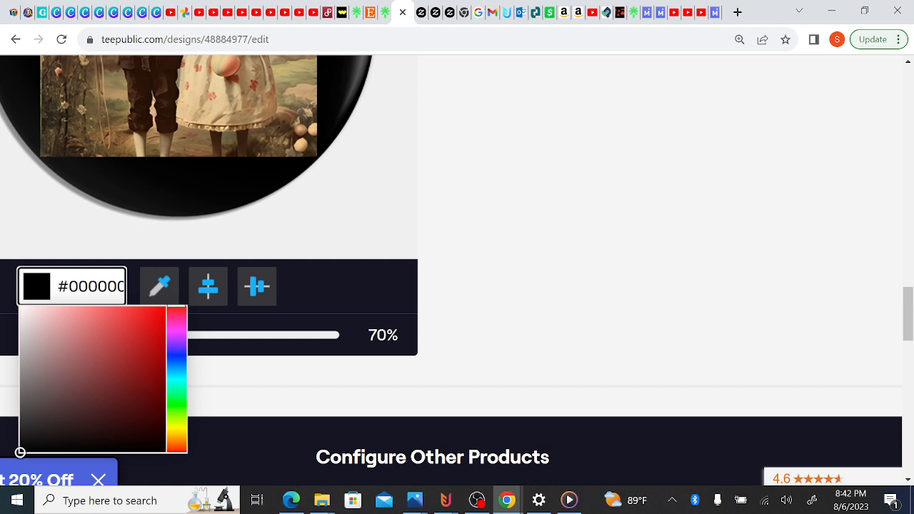
pyautogui.moveTo(68, 286); pyautogui.dragTo(378, 300)
pyautogui.write('f2be9e')
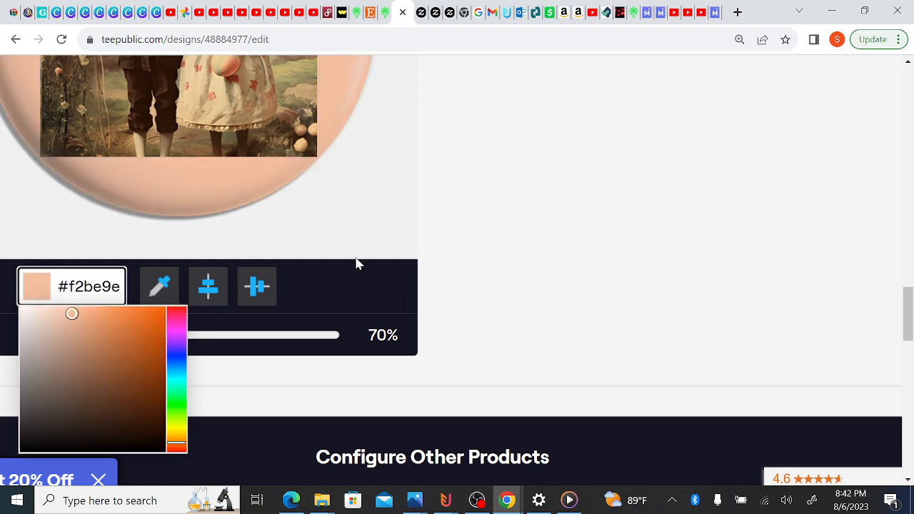
pyautogui.click(248, 300)
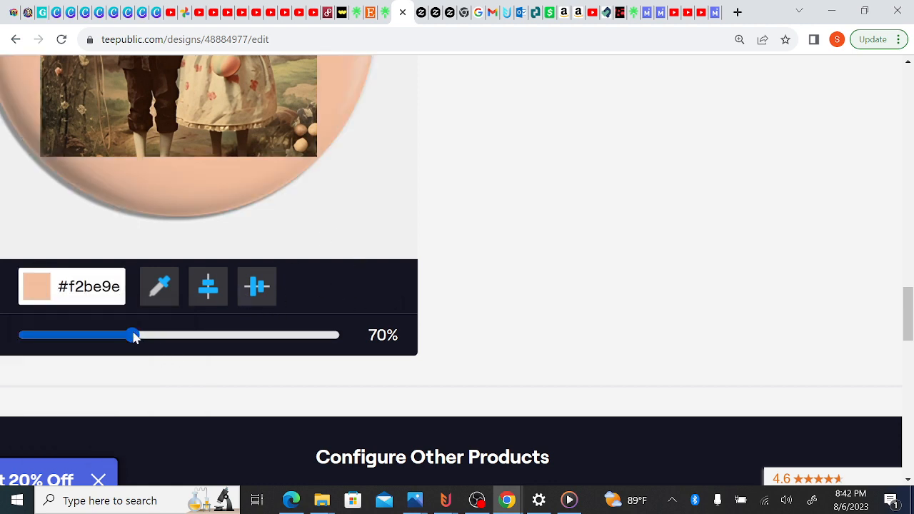
# Step: Enlarge the pin artwork through 103% to a final scale of 101% so it fills the round face
pyautogui.moveTo(134, 336); pyautogui.dragTo(183, 350)
pyautogui.scroll(3, 184, 351)
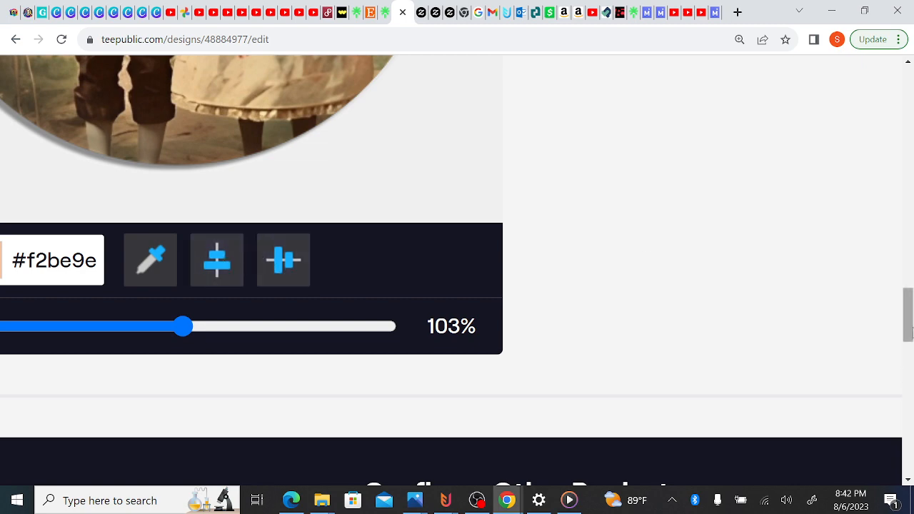
pyautogui.moveTo(911, 326)
pyautogui.mouseDown()
pyautogui.moveTo(910, 258)
pyautogui.moveTo(911, 332)
pyautogui.mouseUp()
pyautogui.moveTo(184, 271)
pyautogui.mouseDown()
pyautogui.moveTo(172, 271)
pyautogui.moveTo(180, 272)
pyautogui.mouseUp()
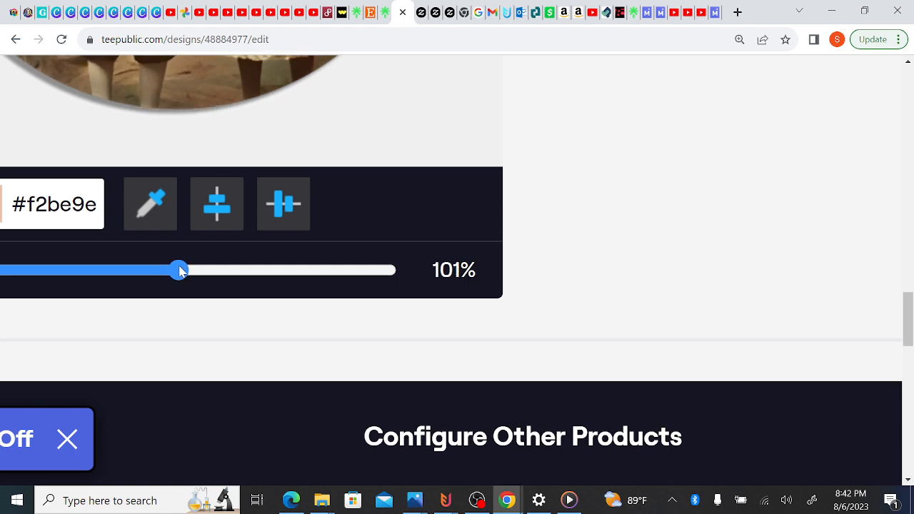
# Step: Reduce the browser's page zoom to 100% while viewing the pin preview
pyautogui.moveTo(909, 321); pyautogui.dragTo(909, 261)
pyautogui.click(899, 40)
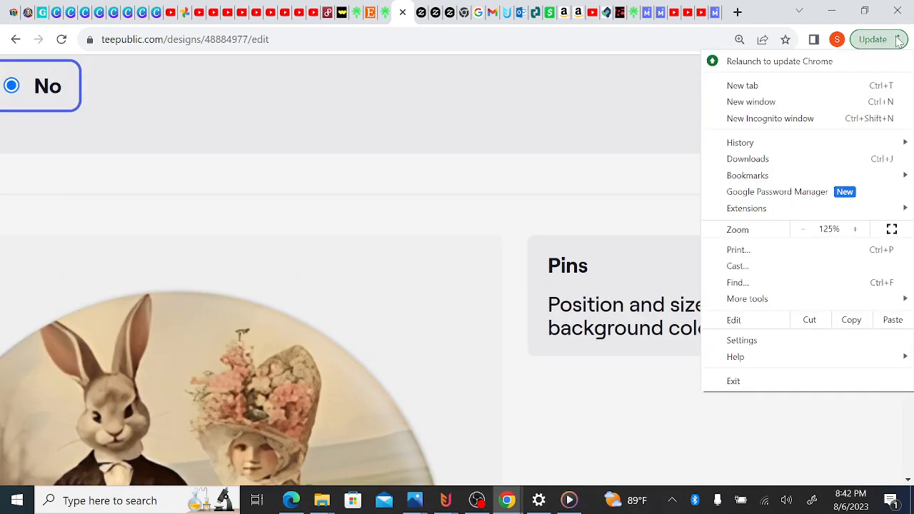
pyautogui.click(802, 233)
pyautogui.click(802, 233)
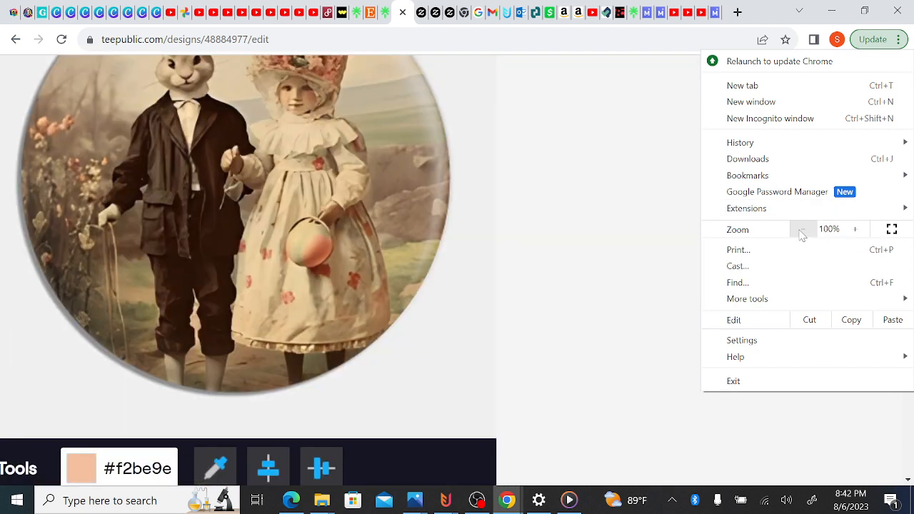
pyautogui.click(679, 195)
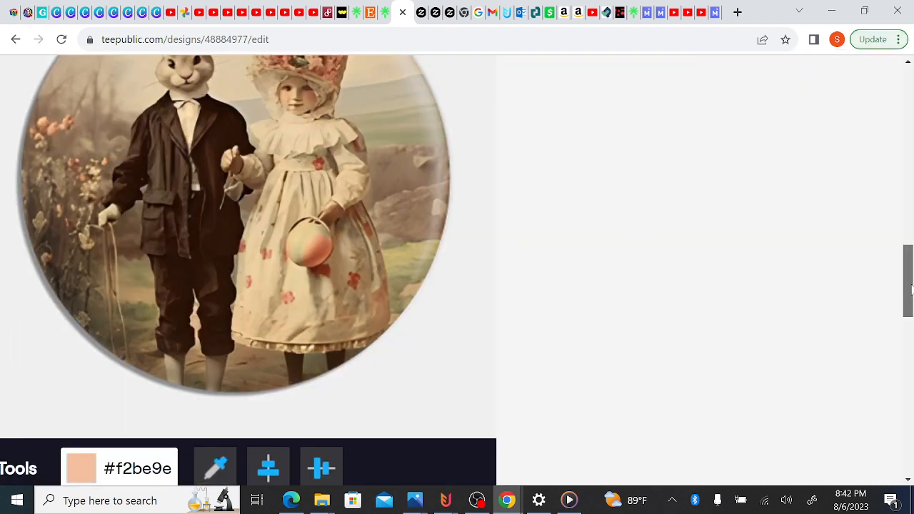
# Step: Switch to configuring Totes and set the tote bag's background color to #f2be9e
pyautogui.moveTo(911, 289); pyautogui.dragTo(910, 359)
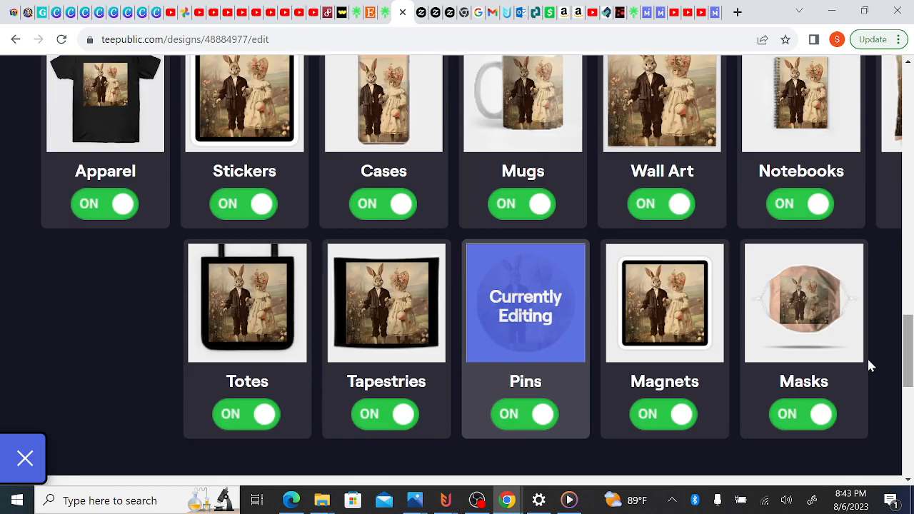
pyautogui.click(242, 327)
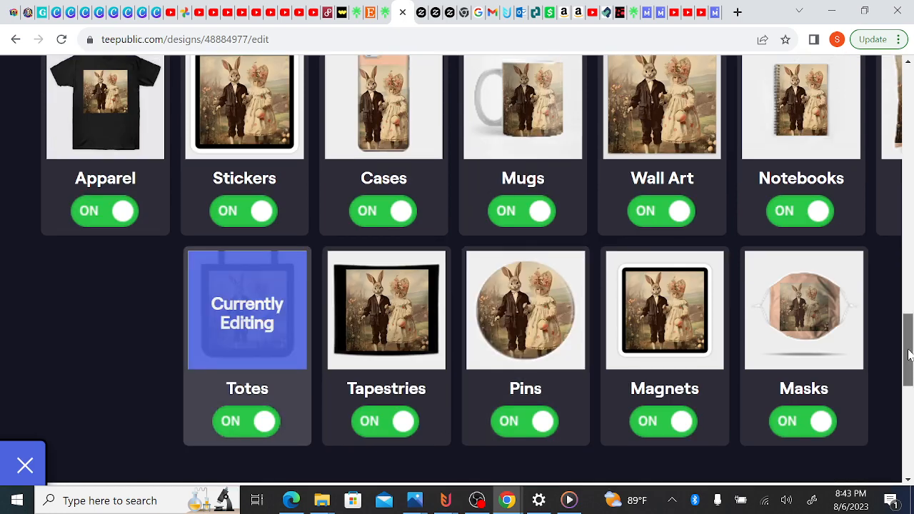
pyautogui.moveTo(910, 355); pyautogui.dragTo(910, 297)
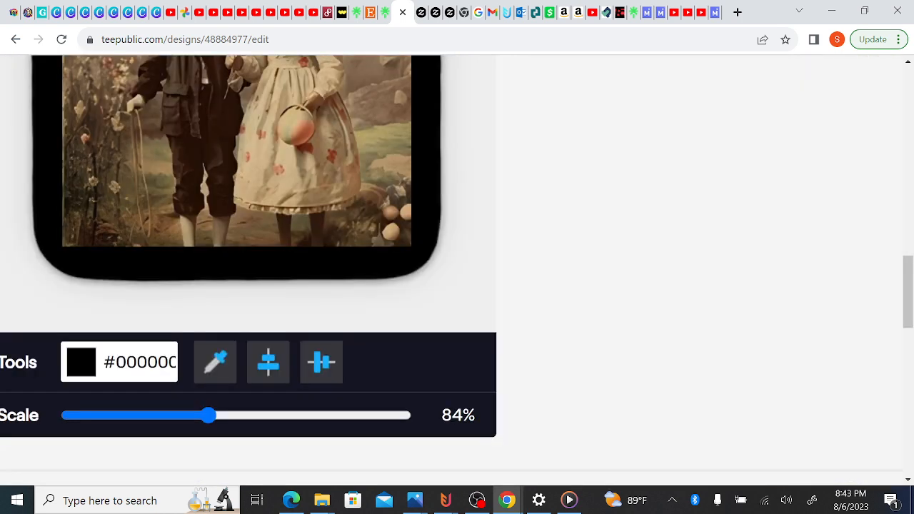
pyautogui.doubleClick(145, 362)
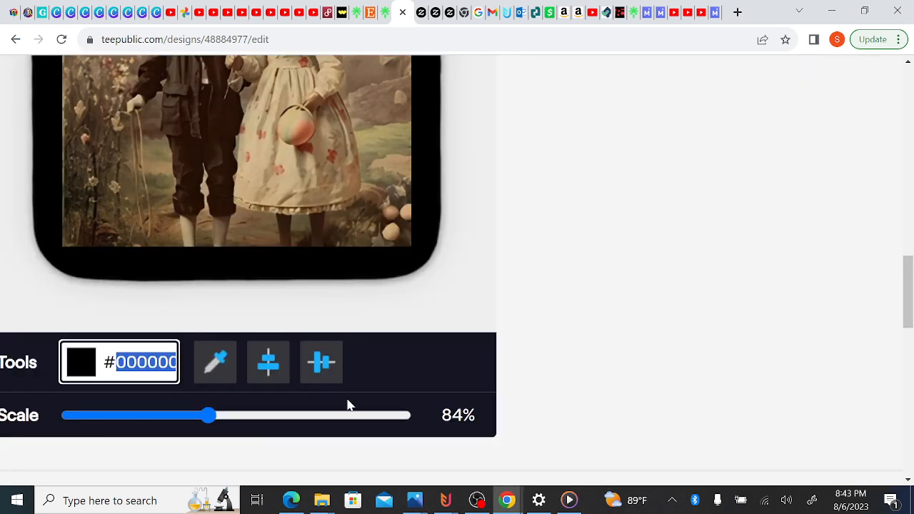
pyautogui.write('f2be9e')
pyautogui.press('Return')
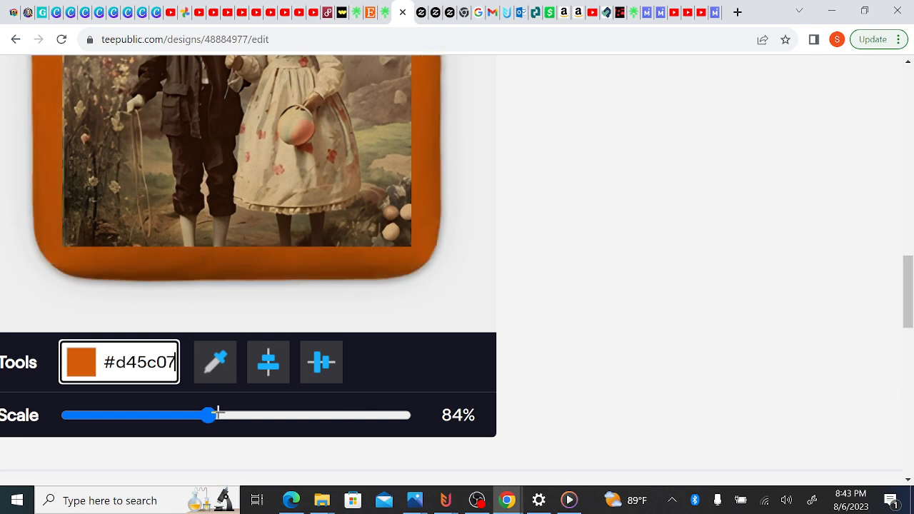
pyautogui.moveTo(117, 362); pyautogui.dragTo(320, 384)
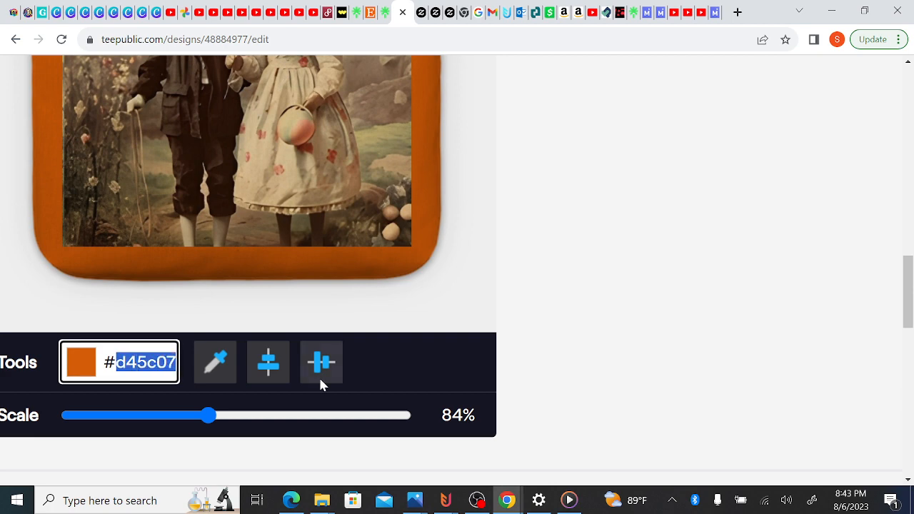
pyautogui.write('f2be9e')
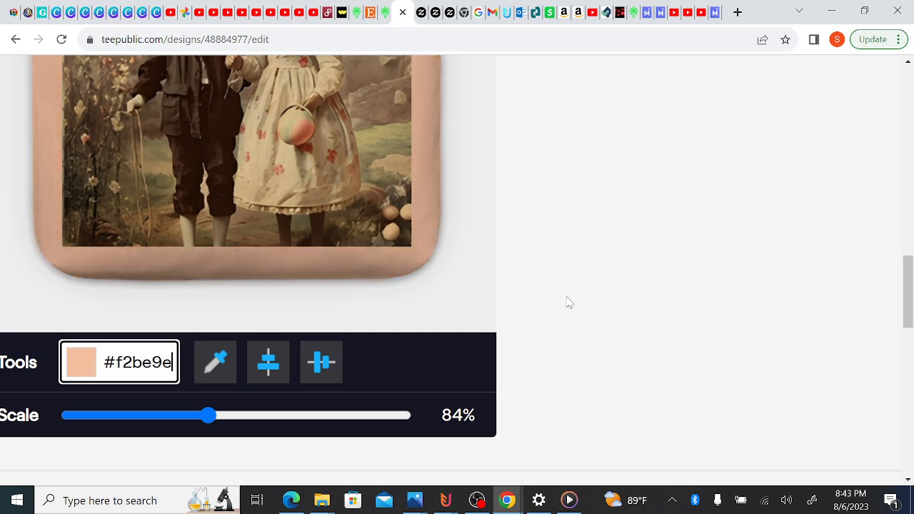
pyautogui.click(820, 353)
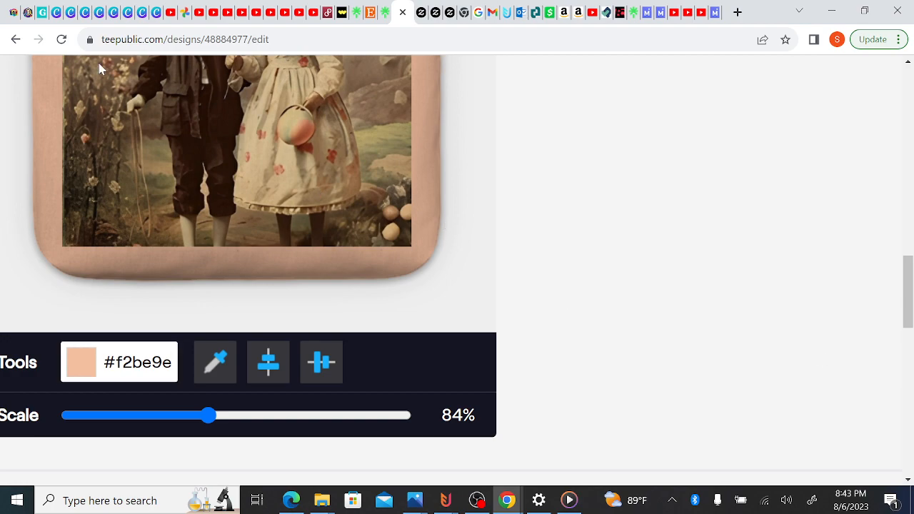
# Step: Switch to configuring Tapestries and set the first tapestry's background color to #f2be9e
pyautogui.scroll(-9, 911, 294)
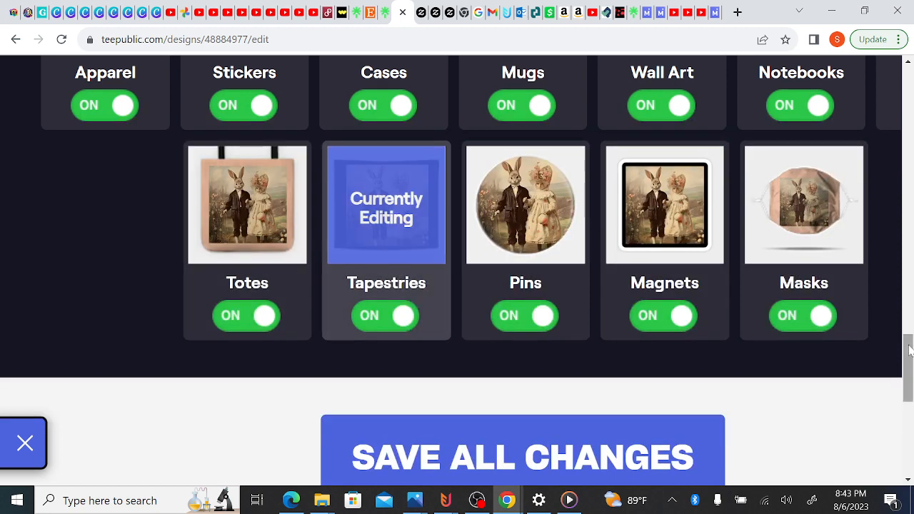
pyautogui.moveTo(909, 350); pyautogui.dragTo(910, 257)
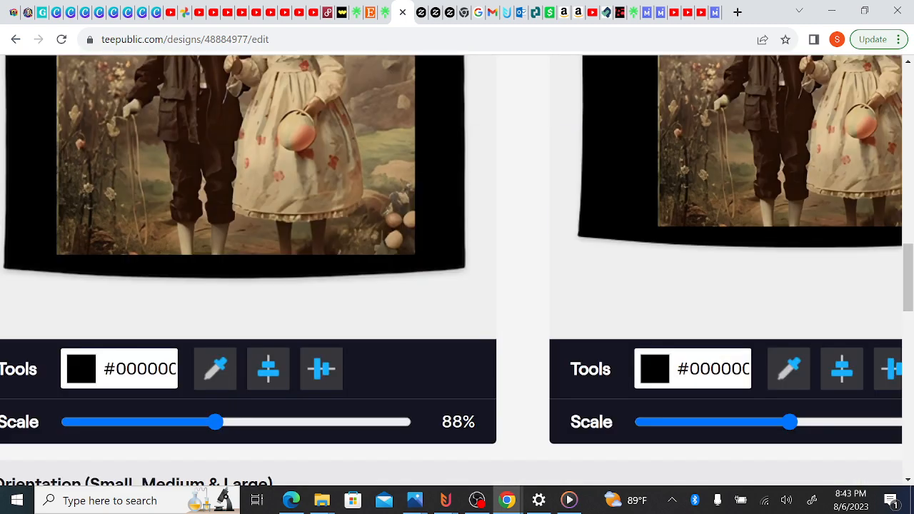
pyautogui.click(143, 369)
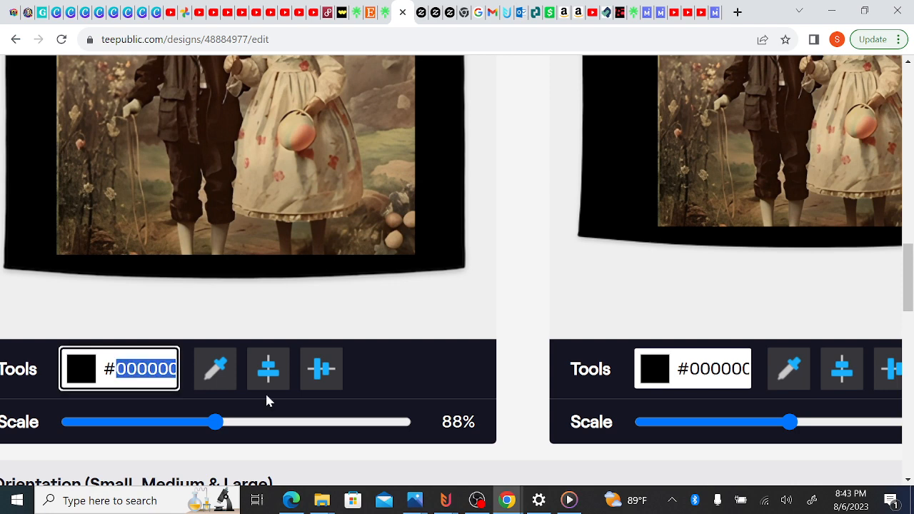
pyautogui.write('f2be9e')
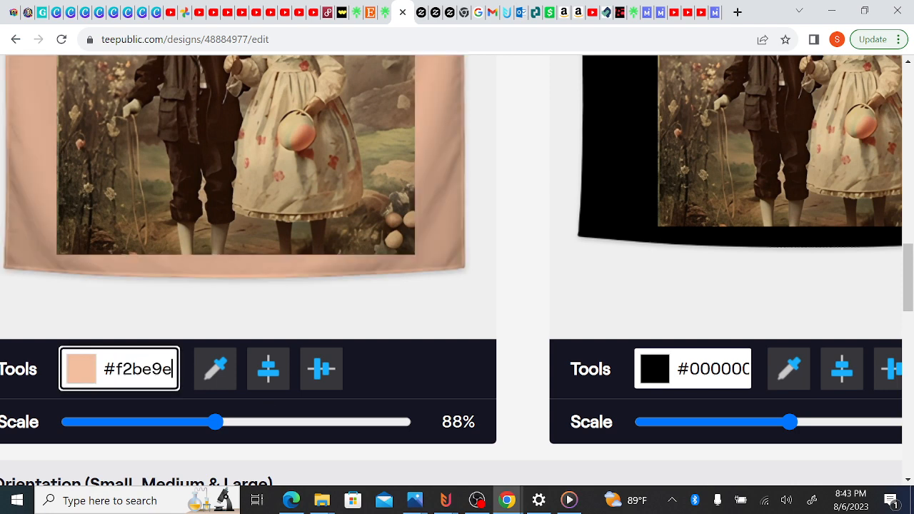
# Step: Set the second tapestry's background color to #f2be9e
pyautogui.click(740, 371)
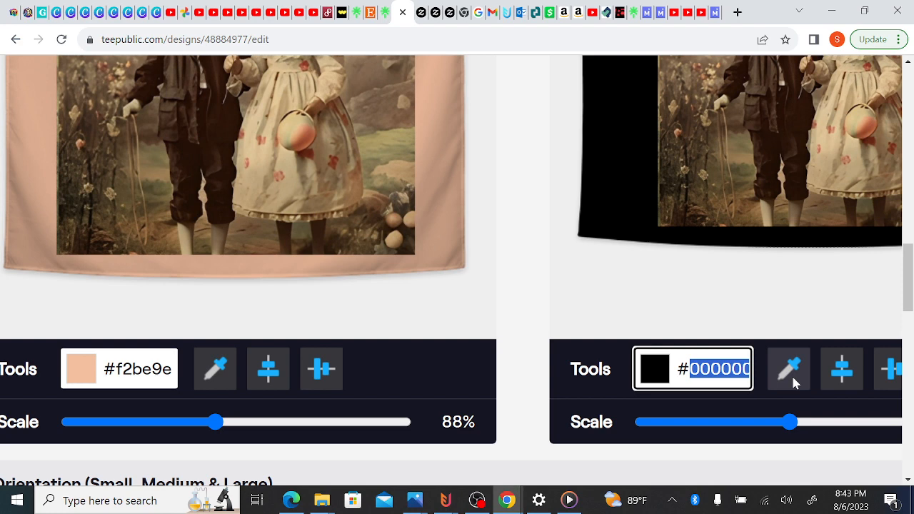
pyautogui.write('f2be9e')
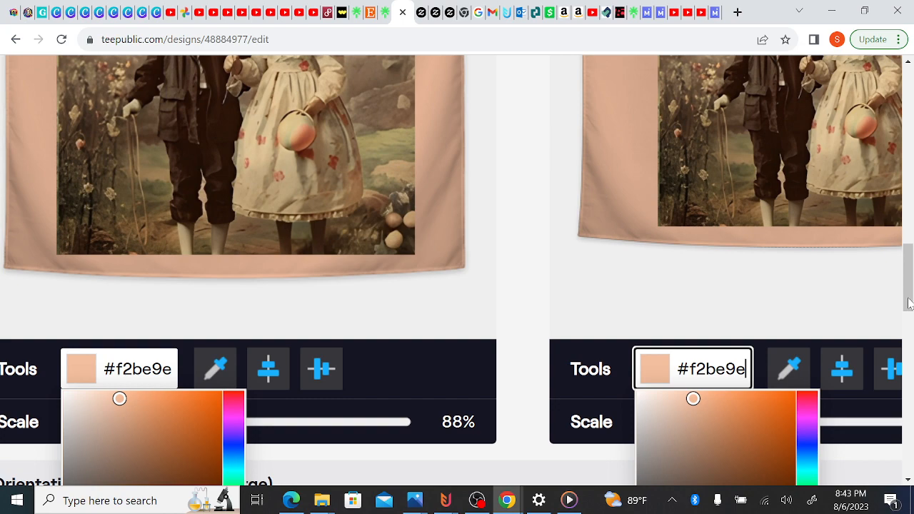
# Step: Switch to configuring Masks, enlarge the mask artwork to a scale of 93% and check its fit on the preview
pyautogui.moveTo(908, 304); pyautogui.dragTo(908, 375)
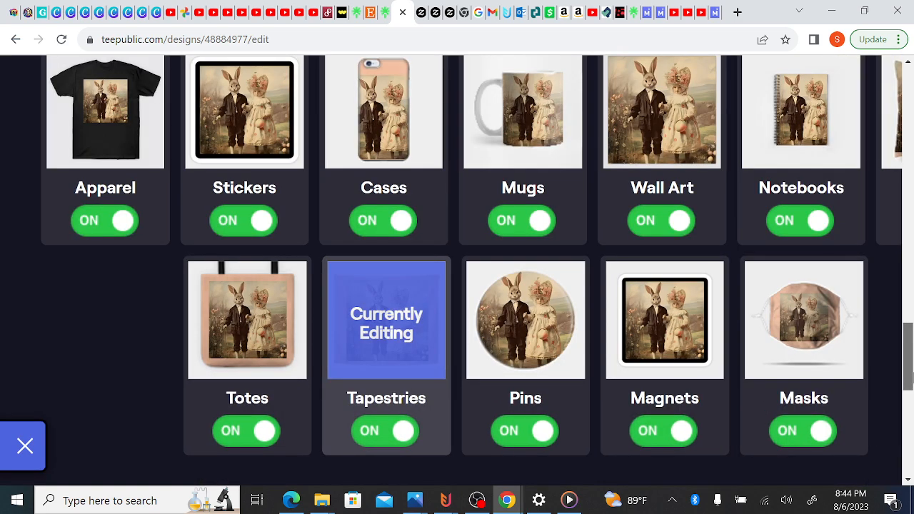
pyautogui.scroll(-1, 822, 318)
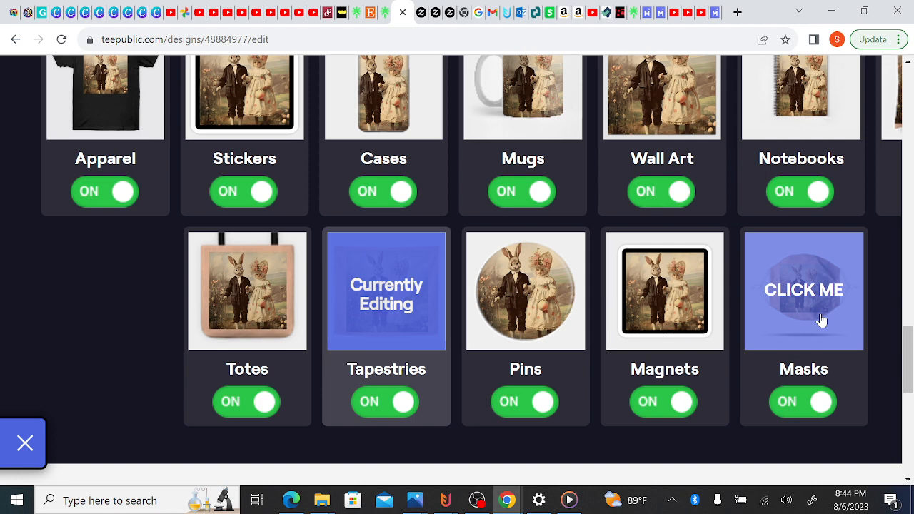
pyautogui.click(821, 320)
pyautogui.click(909, 278)
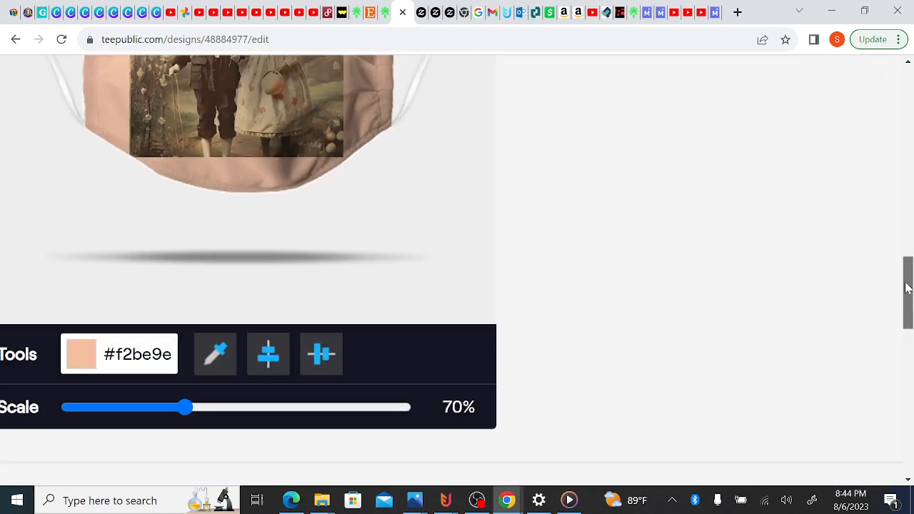
pyautogui.moveTo(184, 411); pyautogui.dragTo(226, 417)
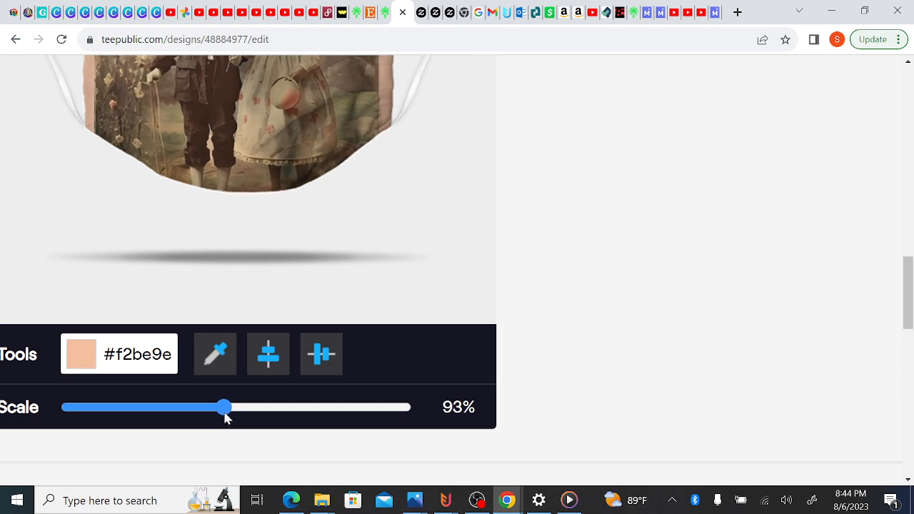
pyautogui.moveTo(911, 296); pyautogui.dragTo(907, 265)
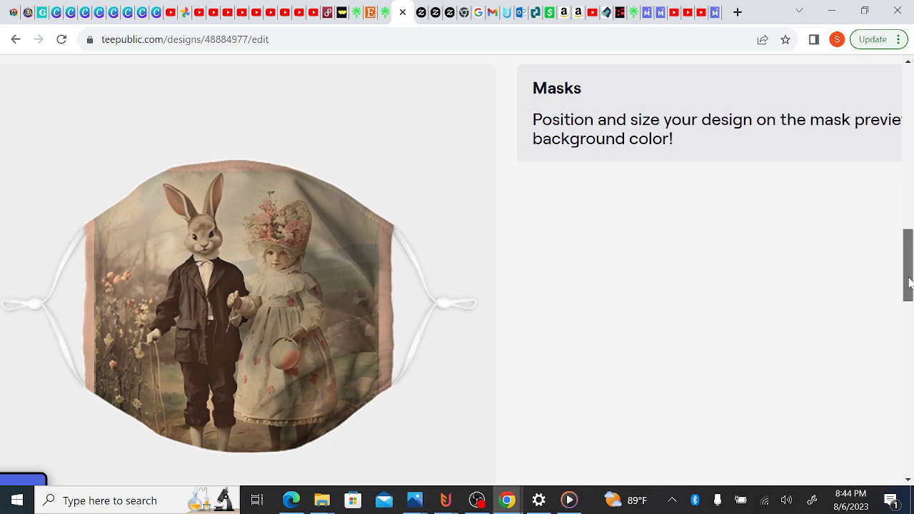
pyautogui.moveTo(910, 283); pyautogui.dragTo(910, 316)
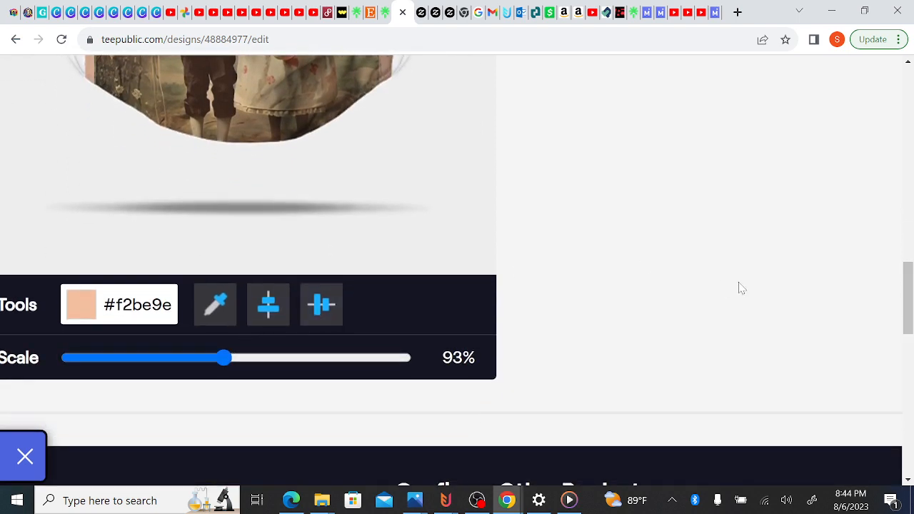
pyautogui.moveTo(908, 285); pyautogui.dragTo(905, 259)
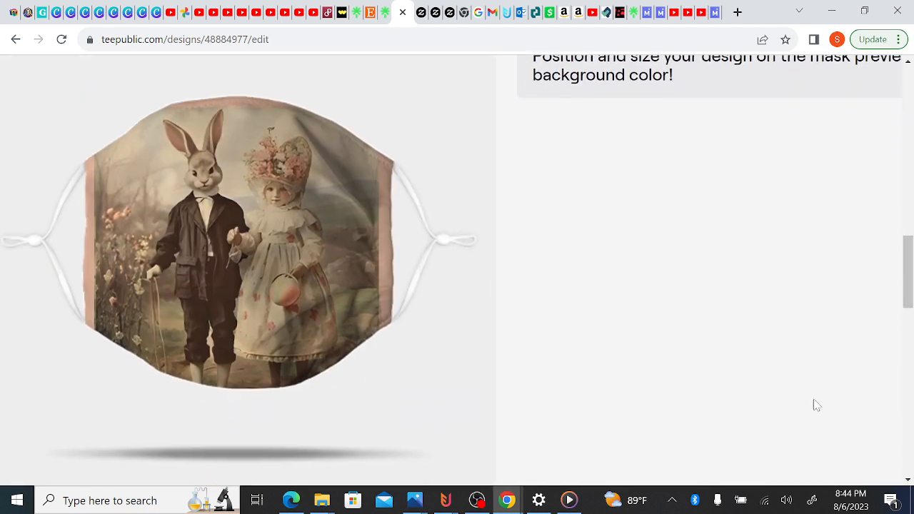
pyautogui.scroll(-4, 268, 261)
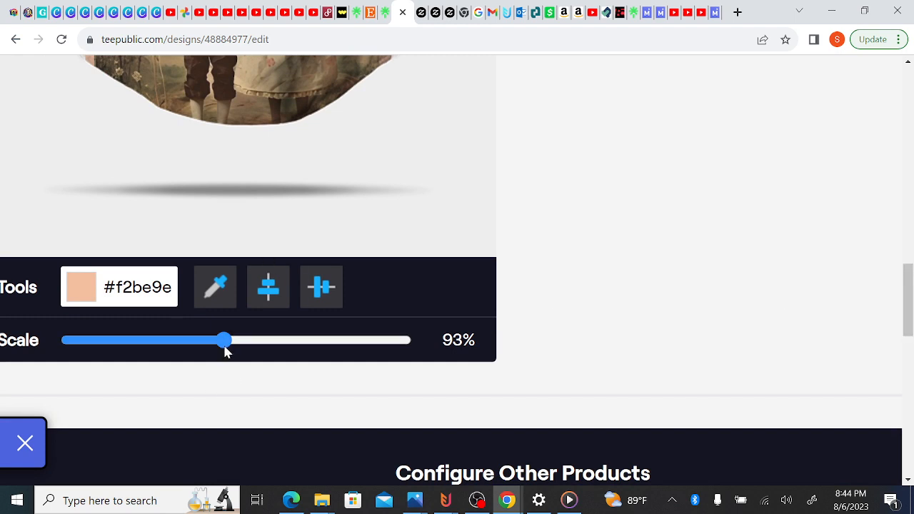
# Step: Enlarge the mask artwork to 98% and center it both horizontally and vertically
pyautogui.moveTo(226, 349); pyautogui.dragTo(235, 351)
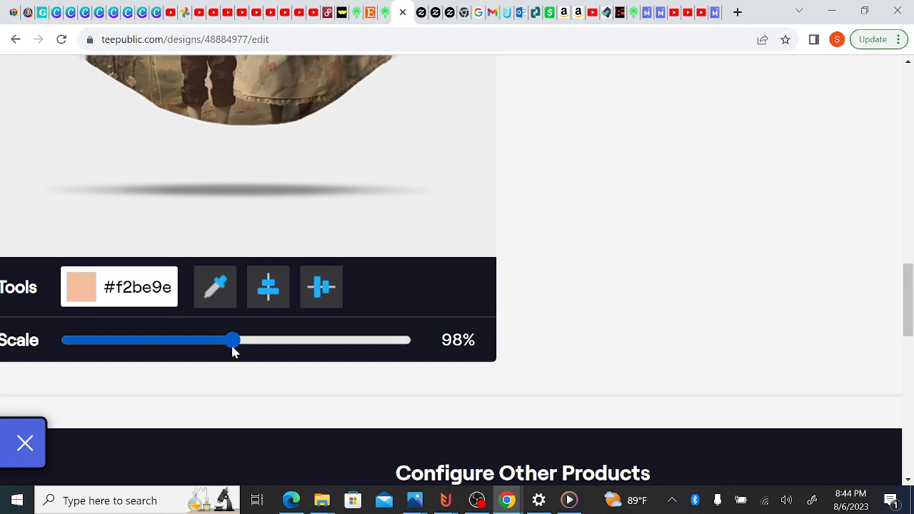
pyautogui.click(326, 294)
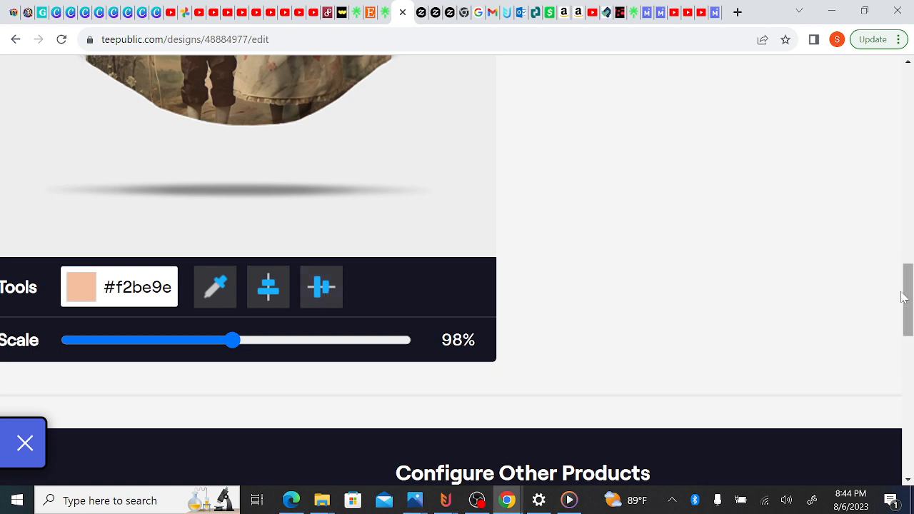
pyautogui.moveTo(908, 270)
pyautogui.mouseDown()
pyautogui.moveTo(909, 208)
pyautogui.moveTo(909, 264)
pyautogui.mouseUp()
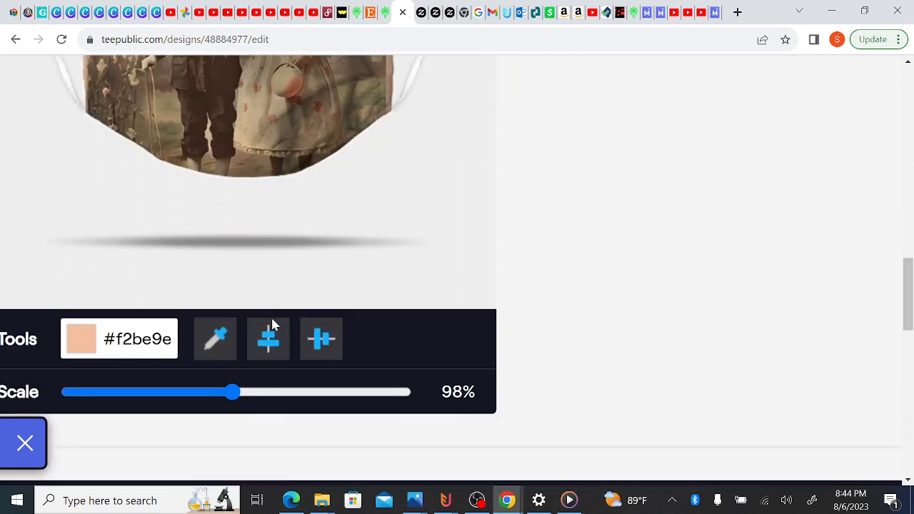
pyautogui.click(270, 327)
pyautogui.moveTo(906, 321); pyautogui.dragTo(907, 303)
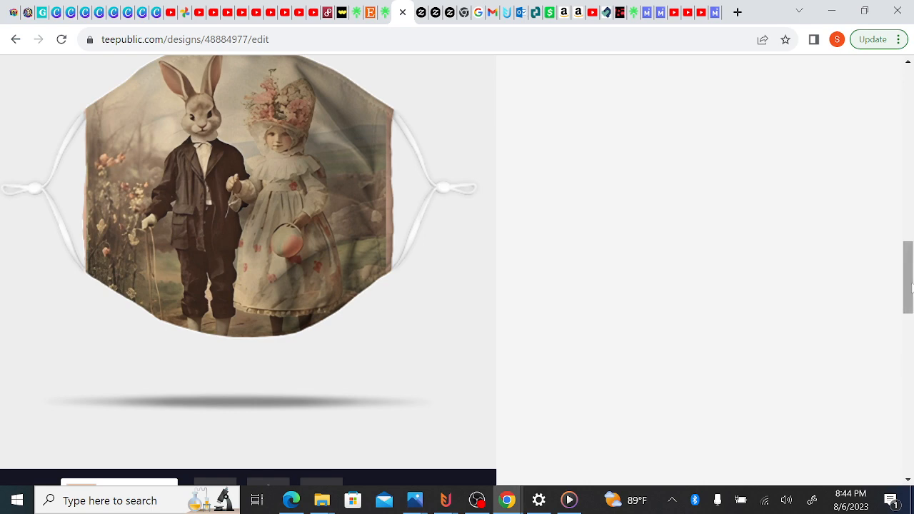
# Step: Switch back to configuring Totes and enlarge the tote bag artwork to a scale of 98%
pyautogui.moveTo(910, 288); pyautogui.dragTo(910, 365)
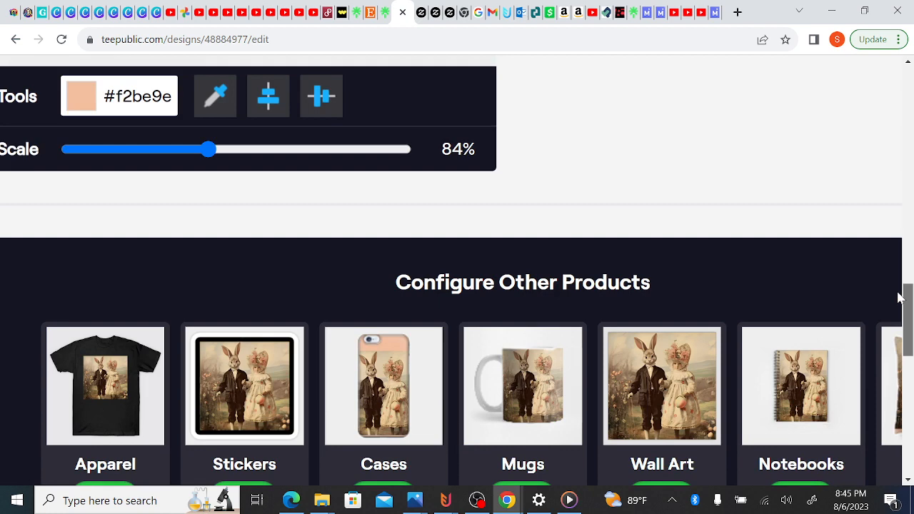
pyautogui.scroll(2, 898, 298)
pyautogui.moveTo(209, 300); pyautogui.dragTo(234, 302)
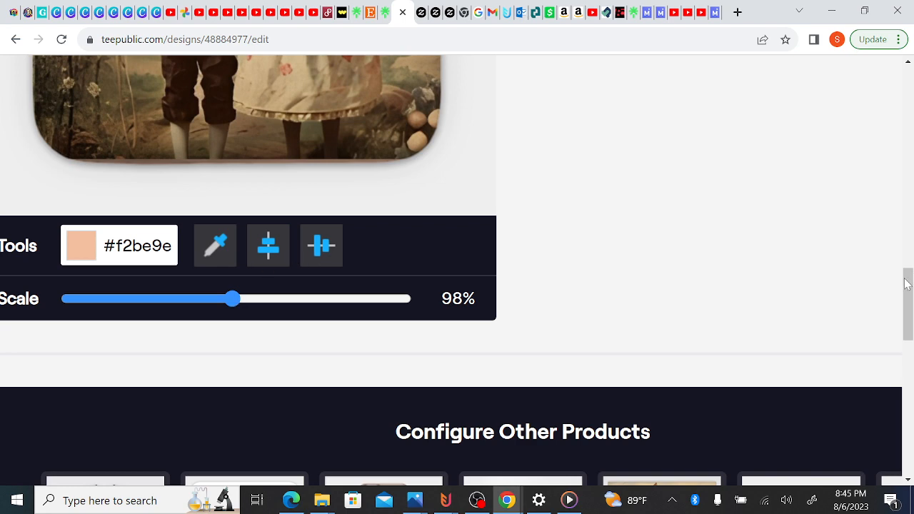
pyautogui.moveTo(906, 284); pyautogui.dragTo(906, 250)
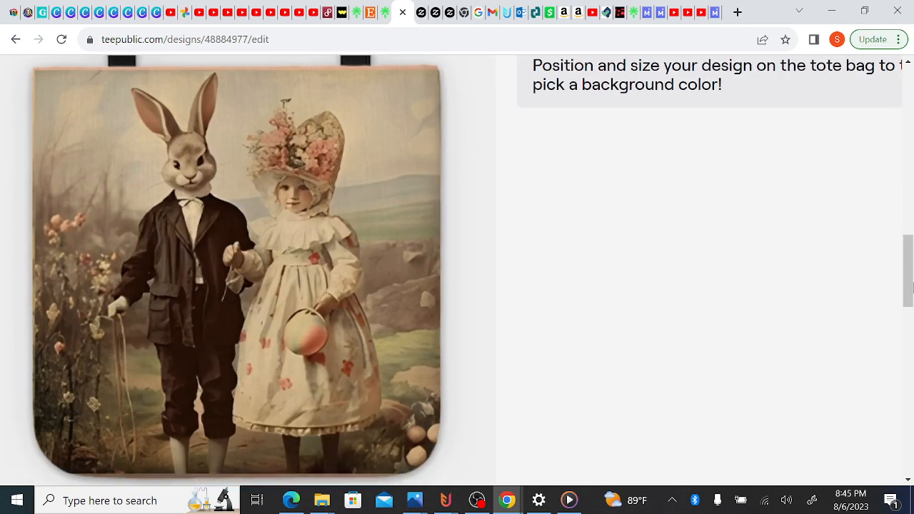
# Step: Switch to configuring Tapestries, scale the first tapestry's artwork to 101% and enlarge the second tapestry's artwork to reach its upper and lower edges
pyautogui.moveTo(911, 285); pyautogui.dragTo(910, 345)
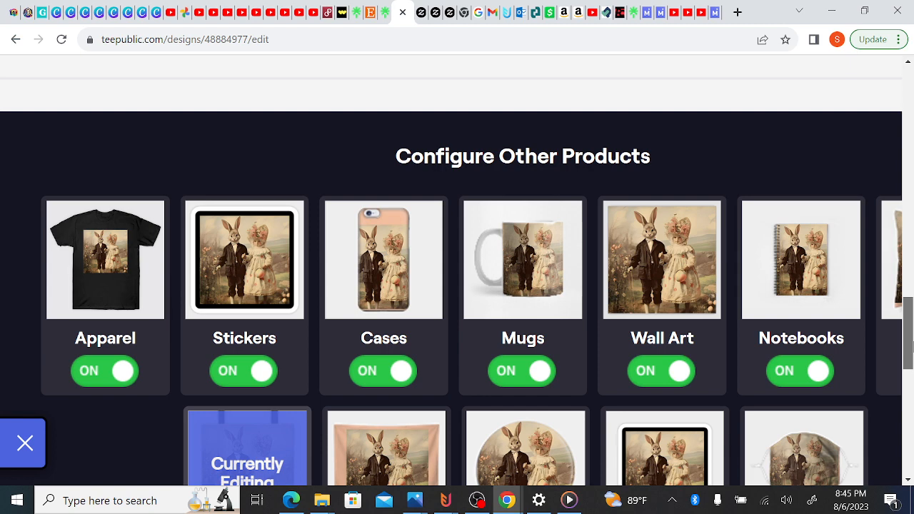
pyautogui.scroll(-3, 402, 292)
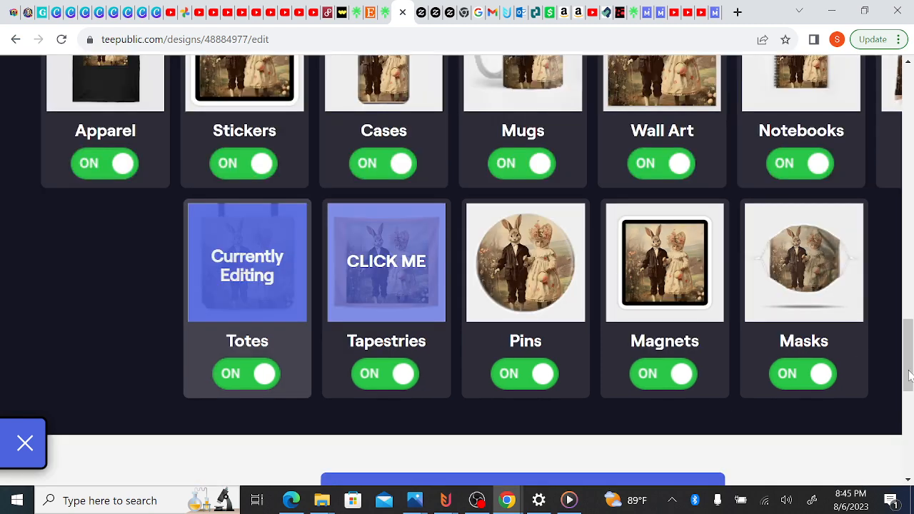
pyautogui.moveTo(910, 377); pyautogui.dragTo(899, 314)
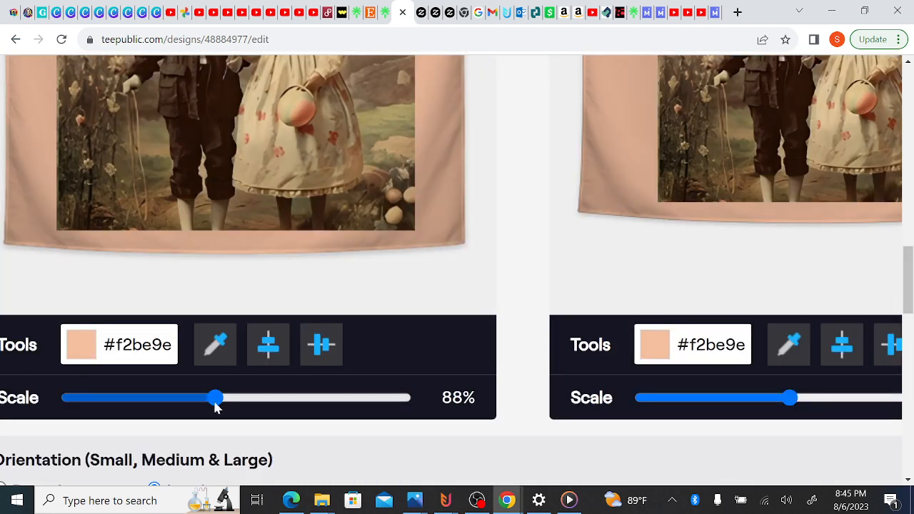
pyautogui.moveTo(216, 400); pyautogui.dragTo(237, 400)
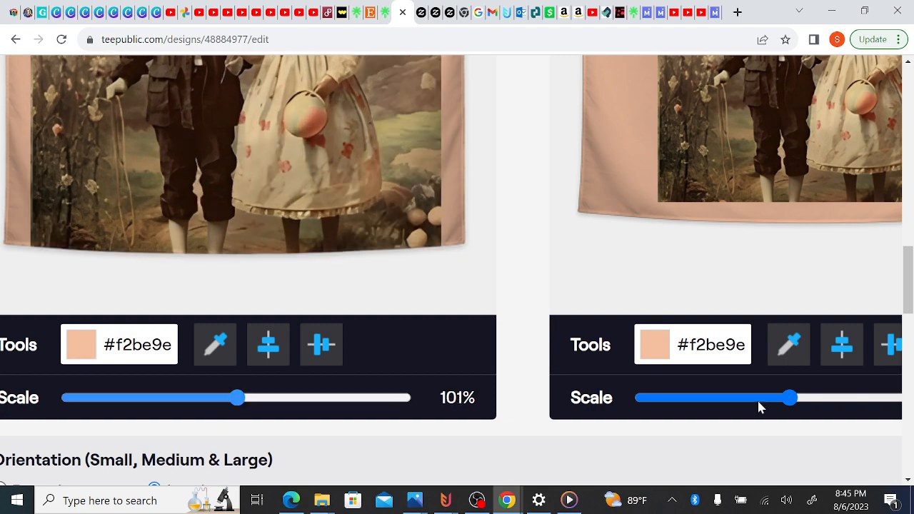
pyautogui.moveTo(787, 415); pyautogui.dragTo(833, 407)
pyautogui.moveTo(908, 285)
pyautogui.mouseDown()
pyautogui.moveTo(912, 266)
pyautogui.moveTo(912, 275)
pyautogui.mouseUp()
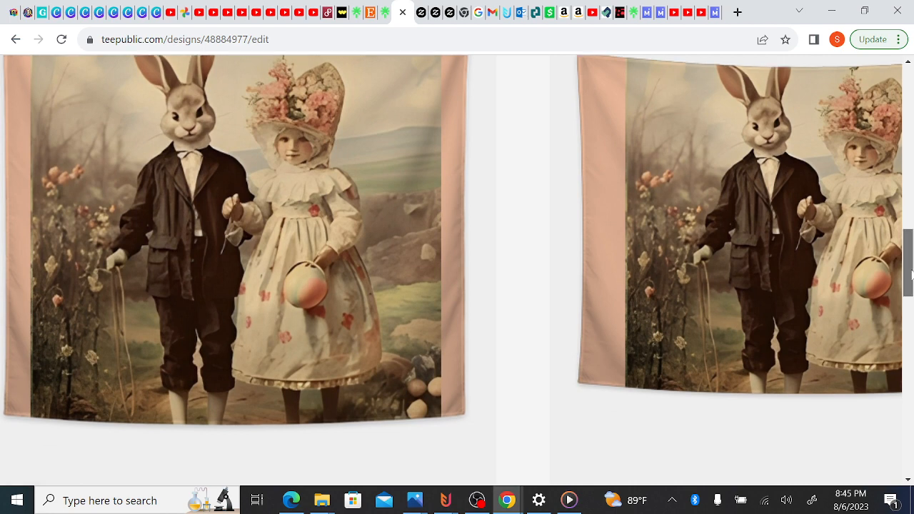
pyautogui.moveTo(911, 270); pyautogui.dragTo(911, 267)
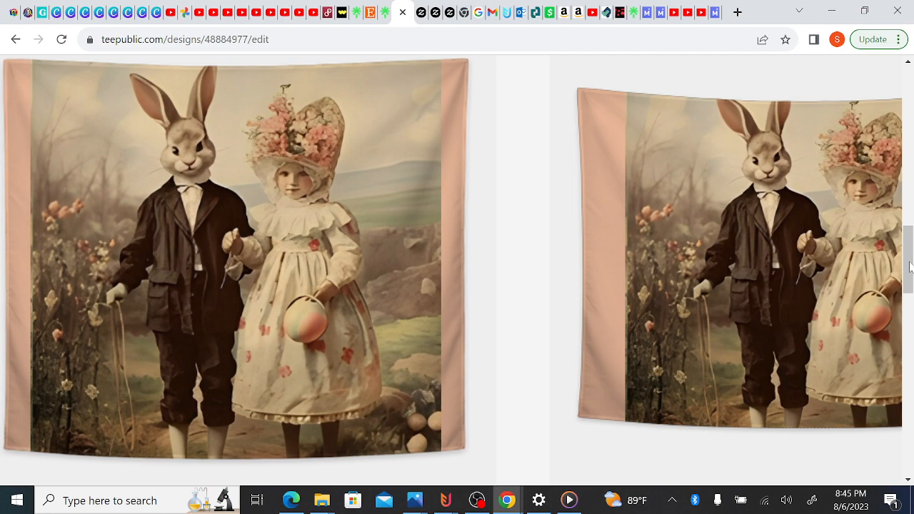
# Step: Reduce the browser's page zoom to 80% to review the product thumbnails under Configure Other Products
pyautogui.moveTo(909, 266); pyautogui.dragTo(910, 377)
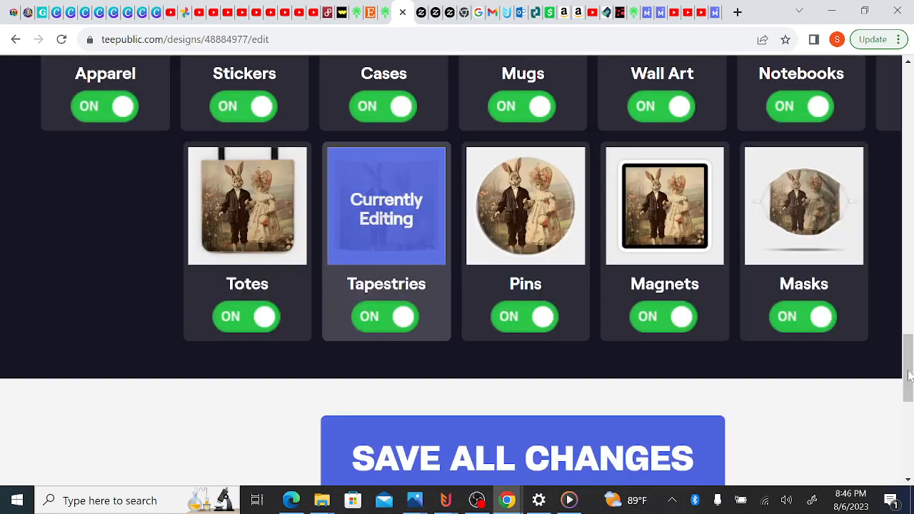
pyautogui.moveTo(909, 376); pyautogui.dragTo(907, 350)
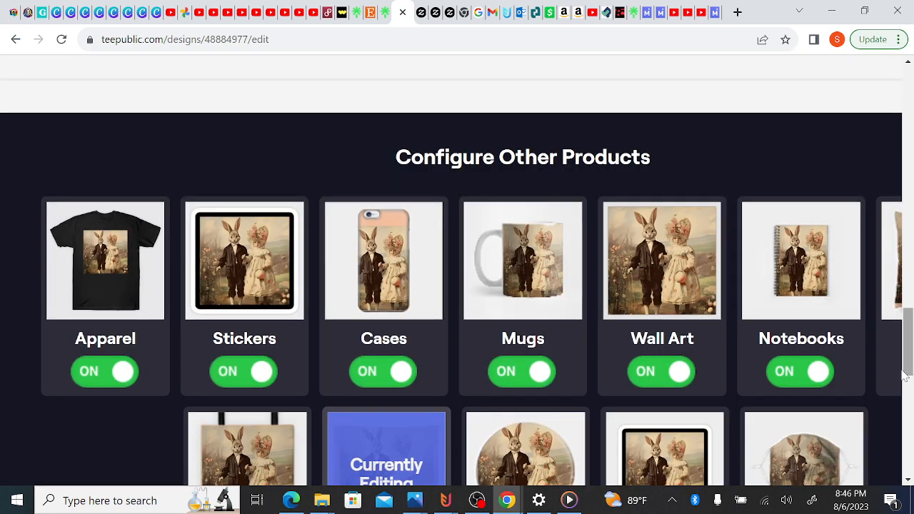
pyautogui.click(899, 39)
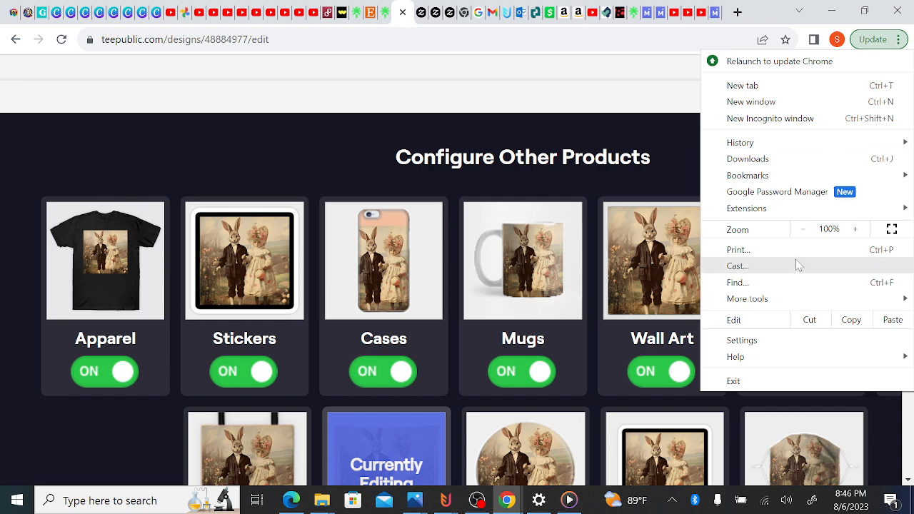
pyautogui.click(804, 229)
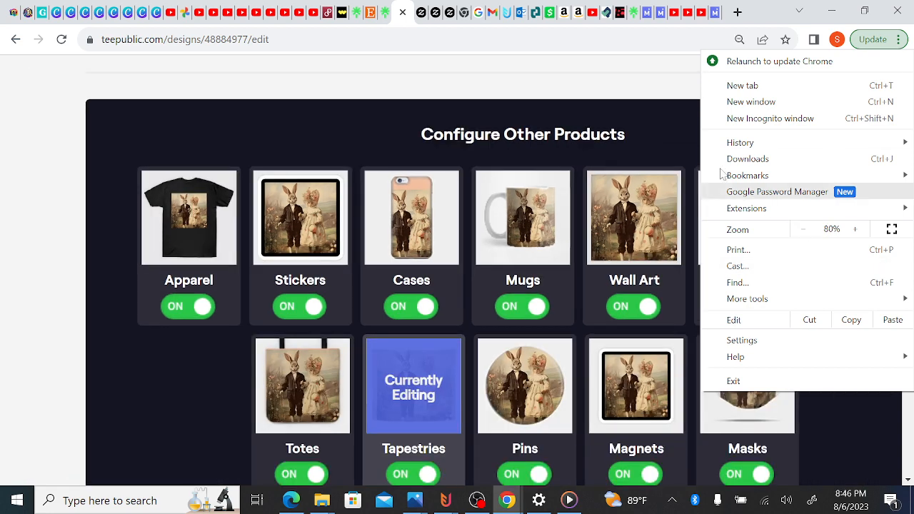
pyautogui.click(661, 88)
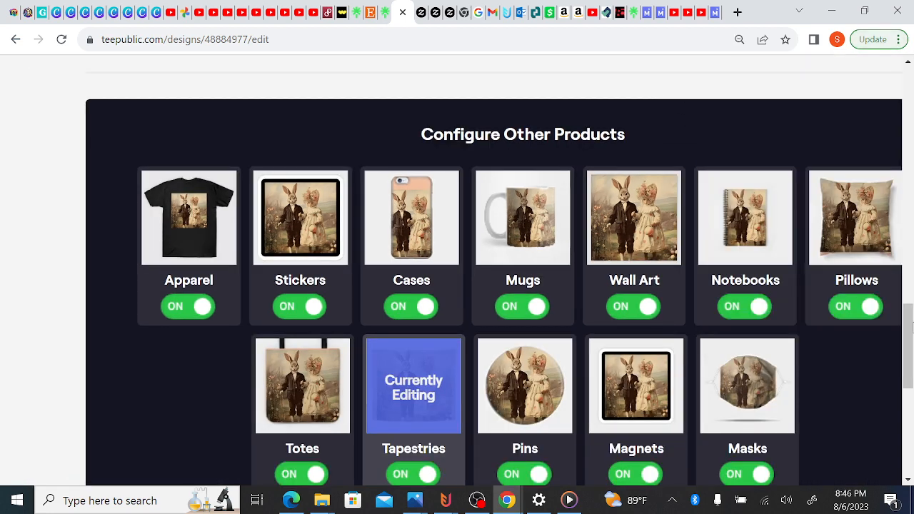
# Step: Save all changes made to the Vintage Easter Postcard design's products
pyautogui.click(909, 400)
pyautogui.moveTo(910, 395); pyautogui.dragTo(910, 424)
pyautogui.click(582, 193)
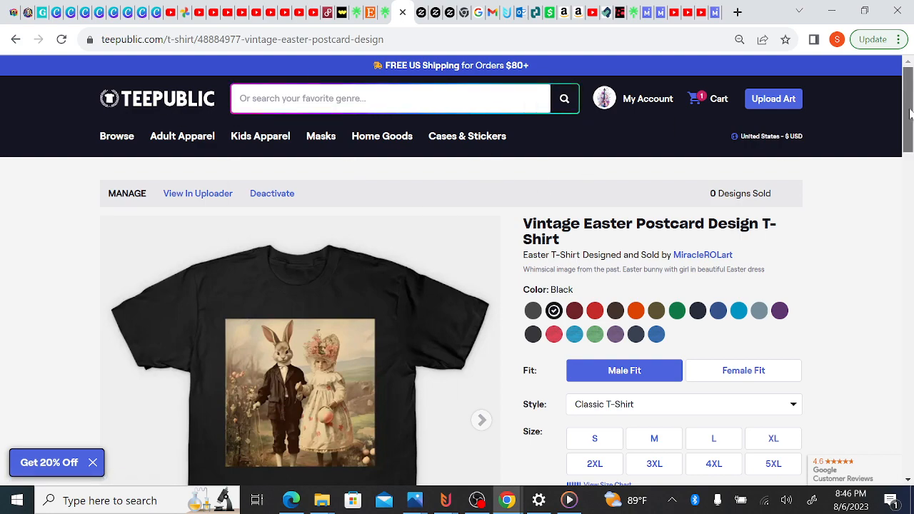
# Step: Open the Phone Case listing from the design's other products and examine its preview
pyautogui.moveTo(906, 105); pyautogui.dragTo(910, 232)
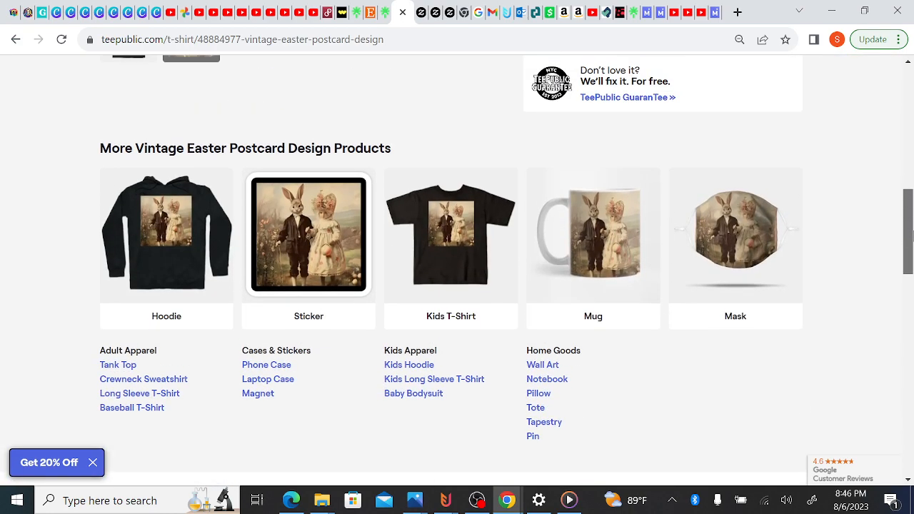
pyautogui.click(261, 369)
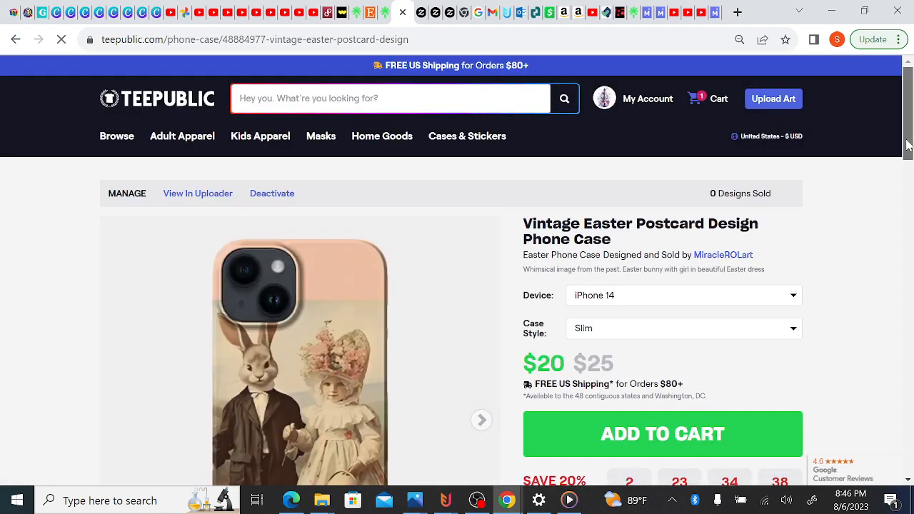
pyautogui.scroll(-2, 849, 205)
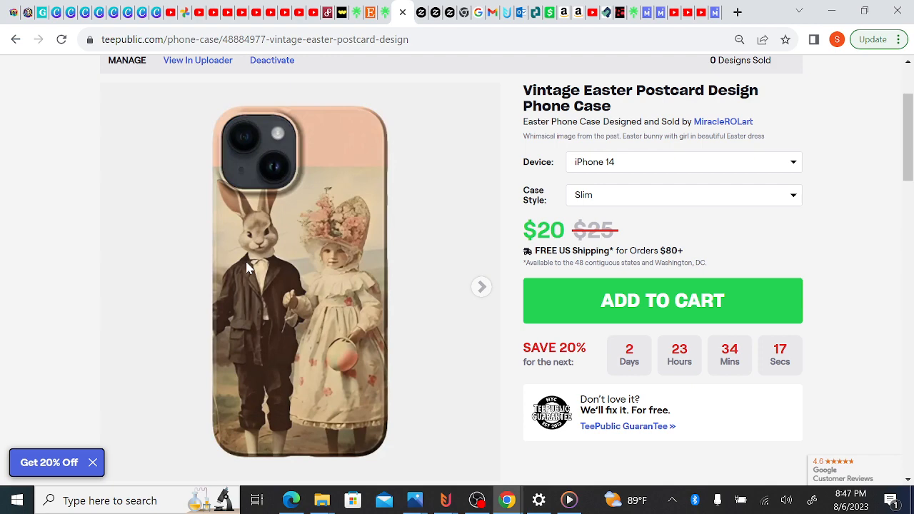
# Step: Go to the My Account page and open the storefront from there
pyautogui.moveTo(909, 111); pyautogui.dragTo(911, 83)
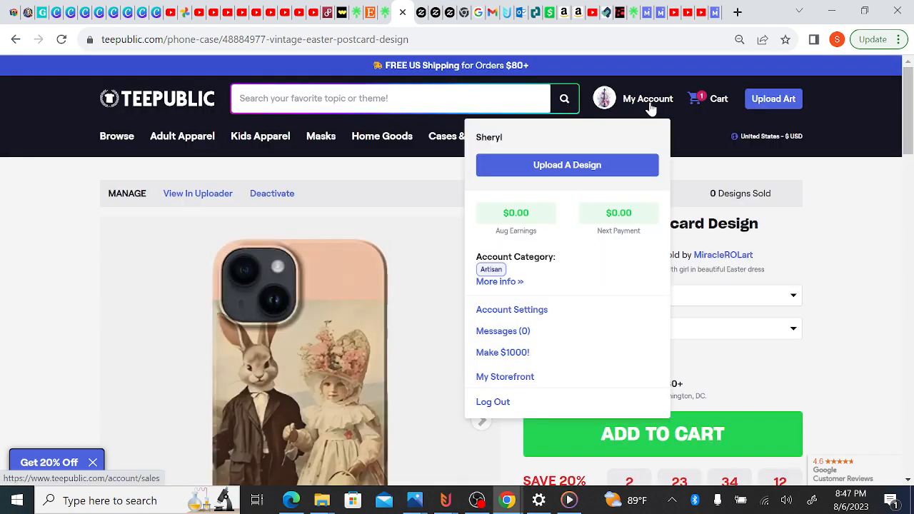
pyautogui.click(651, 108)
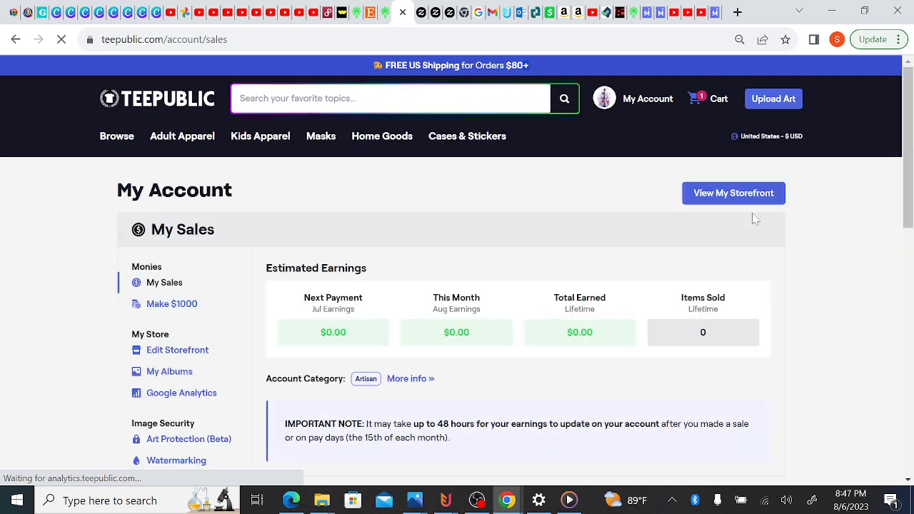
pyautogui.click(717, 197)
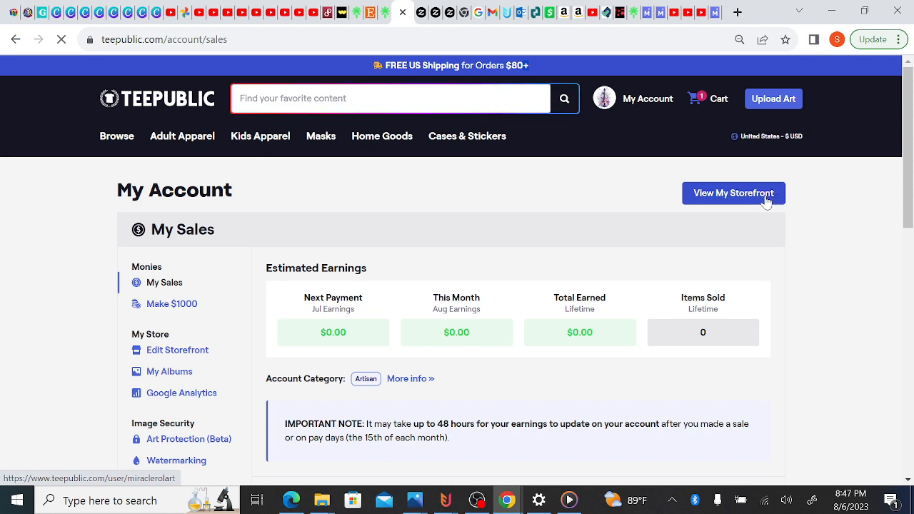
# Step: Open the storefront, look through its listed designs and go to page 4
pyautogui.click(766, 201)
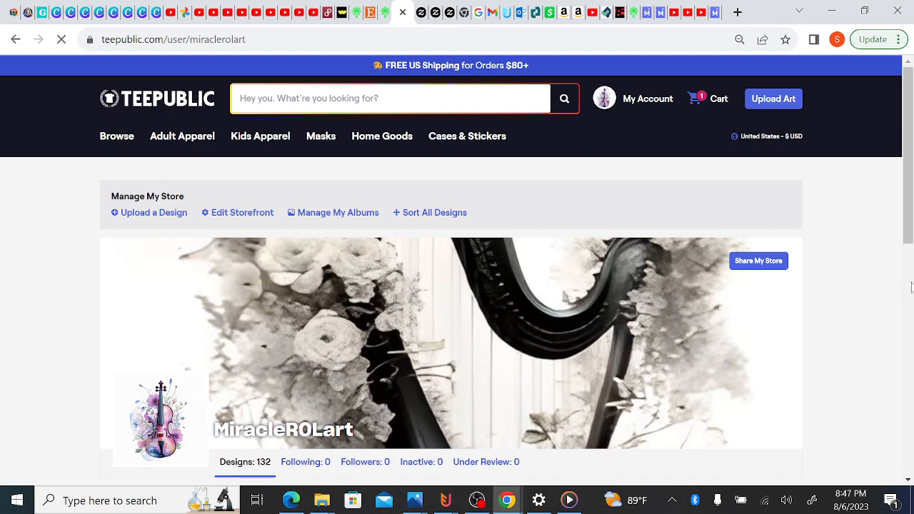
pyautogui.click(911, 287)
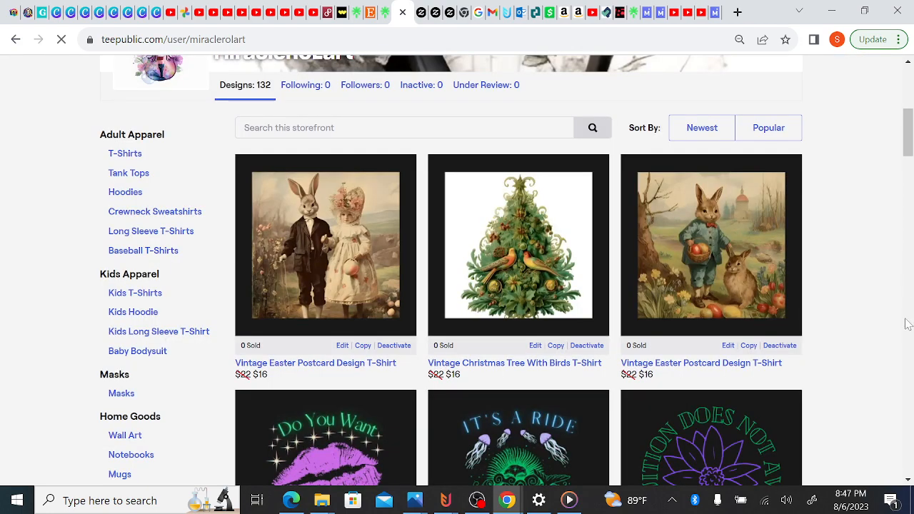
pyautogui.click(907, 321)
pyautogui.click(907, 322)
pyautogui.click(907, 329)
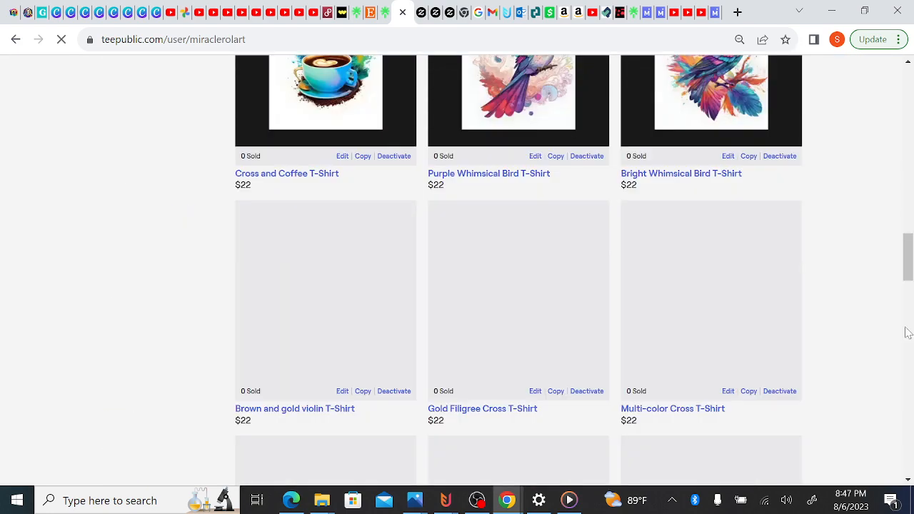
pyautogui.click(909, 396)
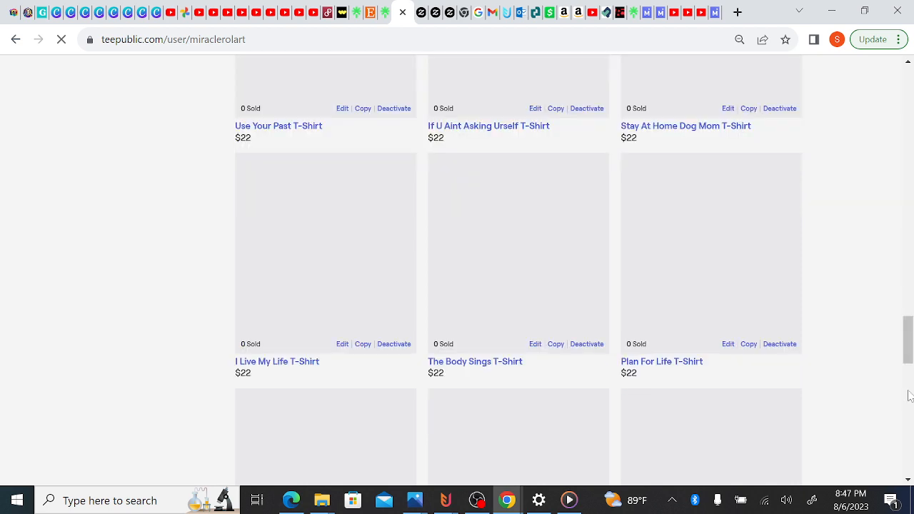
pyautogui.click(908, 428)
pyautogui.click(908, 428)
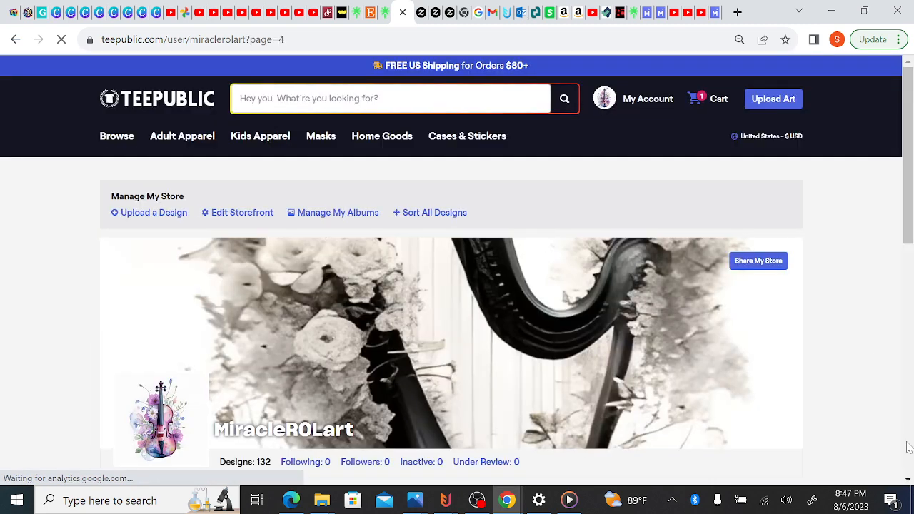
# Step: Find the Ukrainian Pysanky Inspired Blue Design T-Shirt on storefront page 4 and open the design for editing
pyautogui.click(905, 443)
pyautogui.scroll(-3, 906, 443)
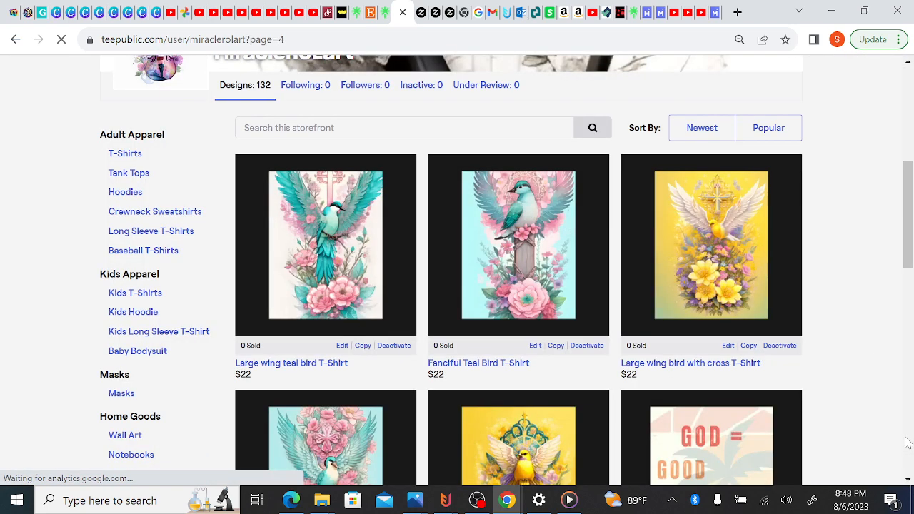
pyautogui.scroll(-5, 906, 443)
pyautogui.scroll(-5, 906, 443)
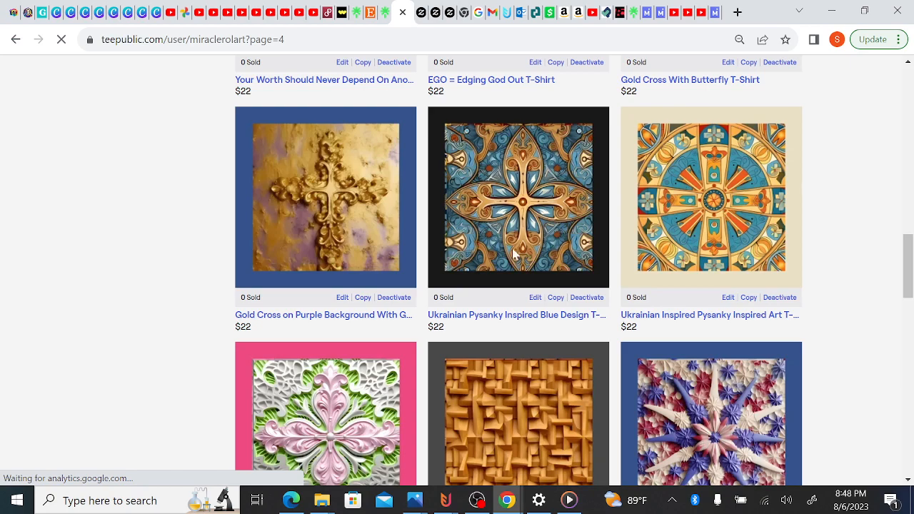
pyautogui.moveTo(519, 228)
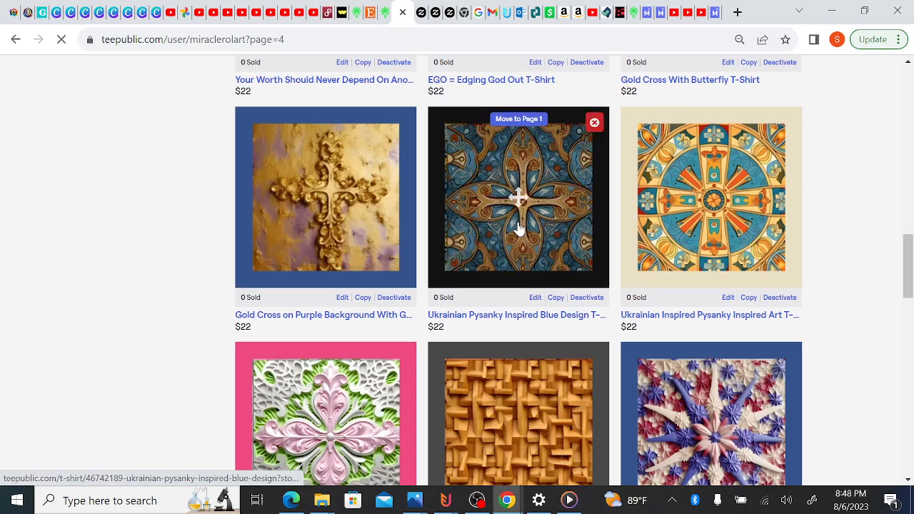
pyautogui.click(532, 299)
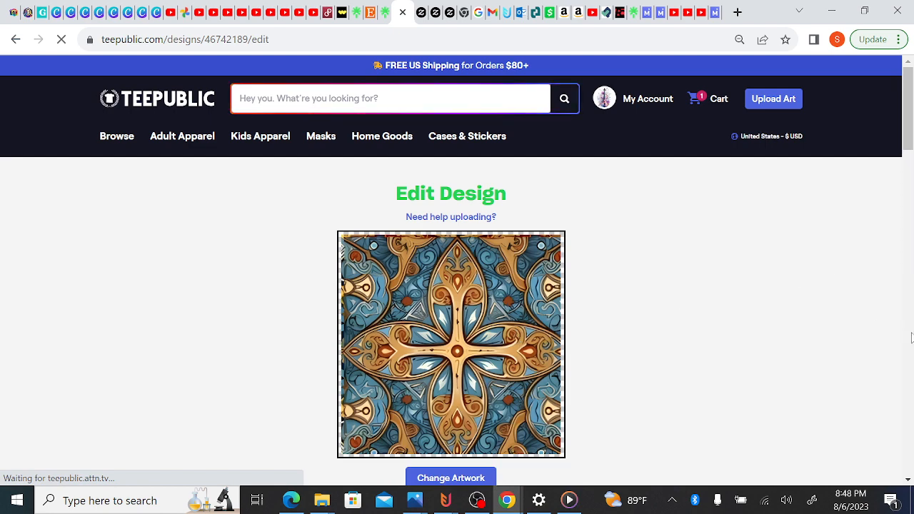
# Step: Review the design's product thumbnails under Configure Other Products and bring up the Pillows settings
pyautogui.scroll(-10, 912, 338)
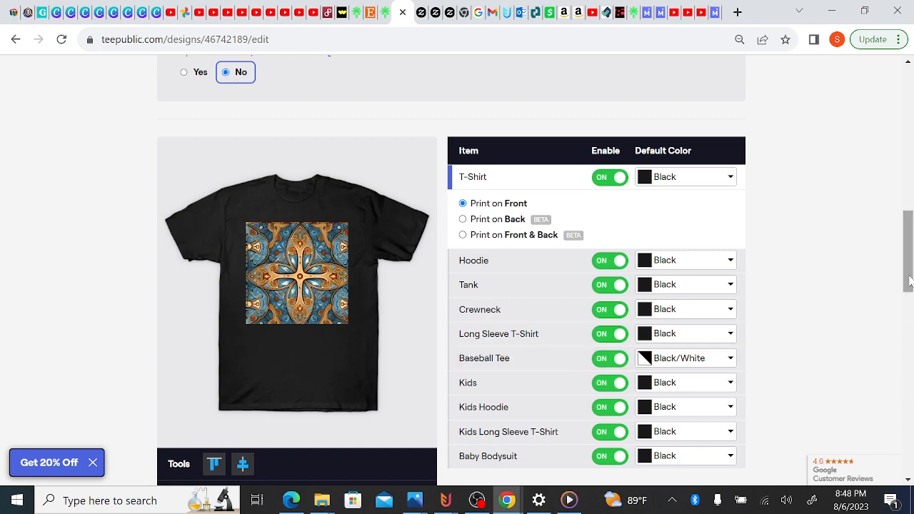
pyautogui.moveTo(908, 307); pyautogui.dragTo(910, 408)
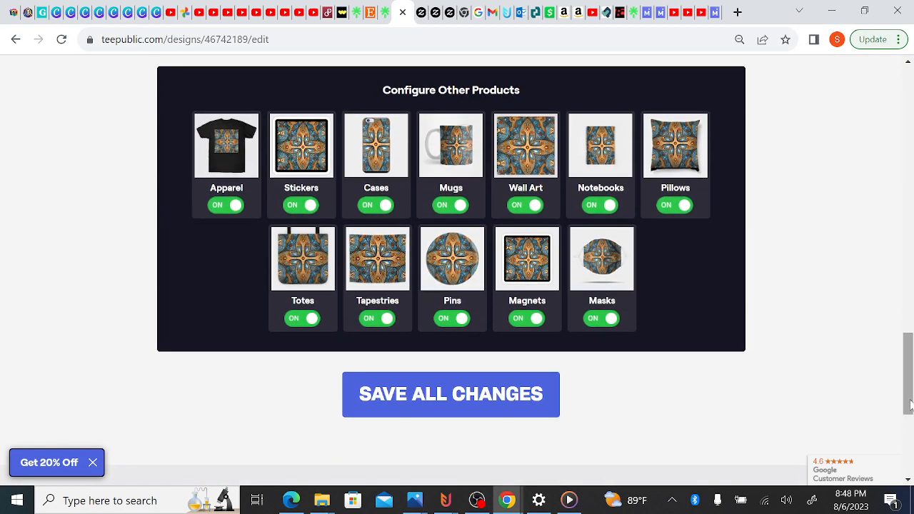
pyautogui.click(677, 162)
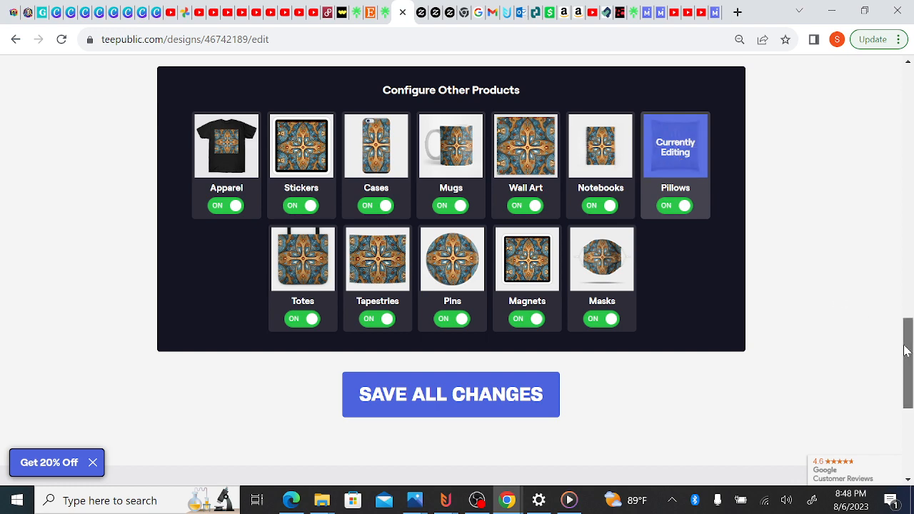
pyautogui.moveTo(909, 345)
pyautogui.mouseDown()
pyautogui.moveTo(908, 261)
pyautogui.moveTo(909, 332)
pyautogui.mouseUp()
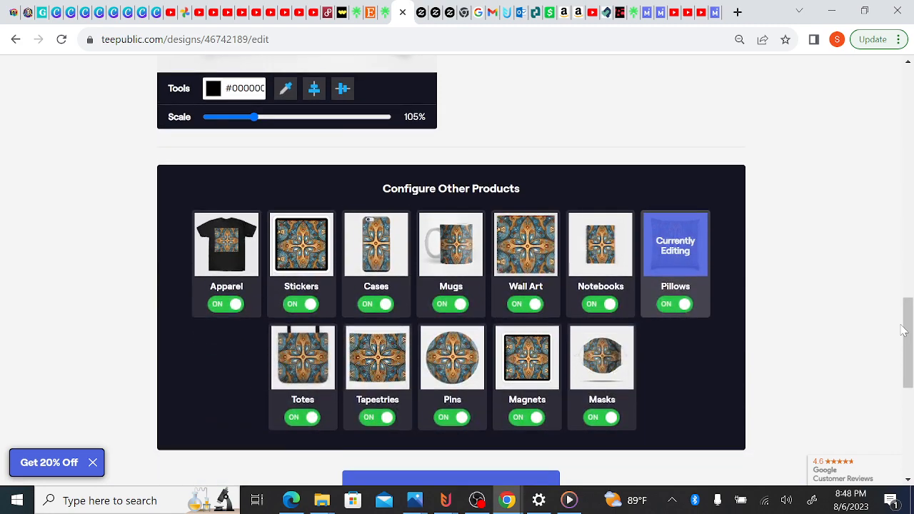
# Step: Switch to the Apparel settings and compare the T-shirt preview with the other product thumbnails
pyautogui.click(234, 263)
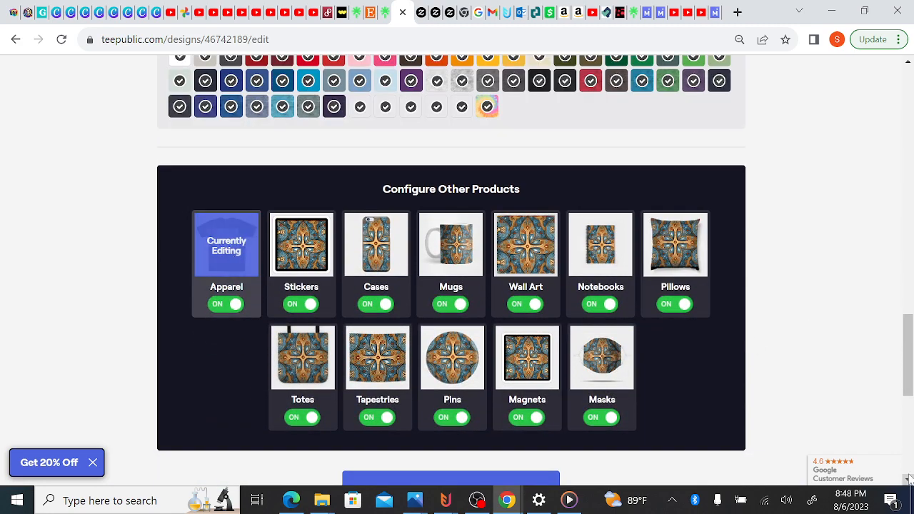
pyautogui.moveTo(909, 387); pyautogui.dragTo(908, 297)
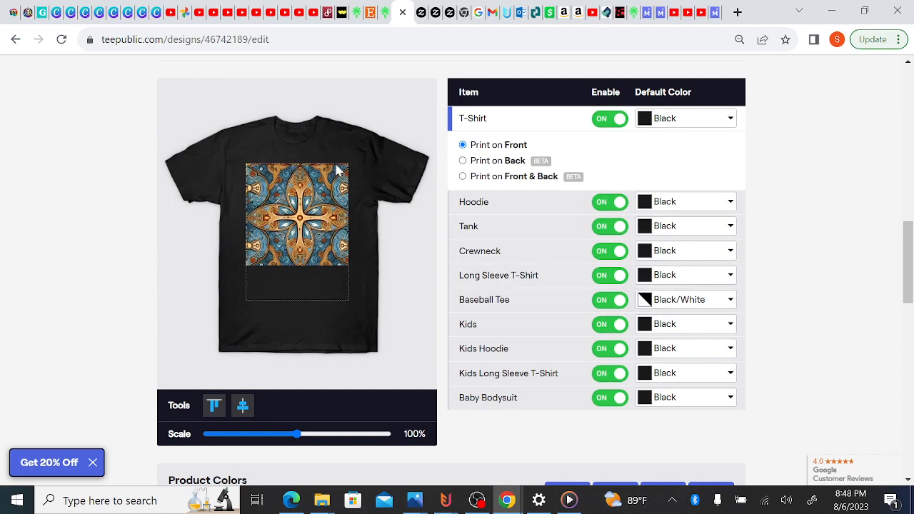
pyautogui.click(909, 382)
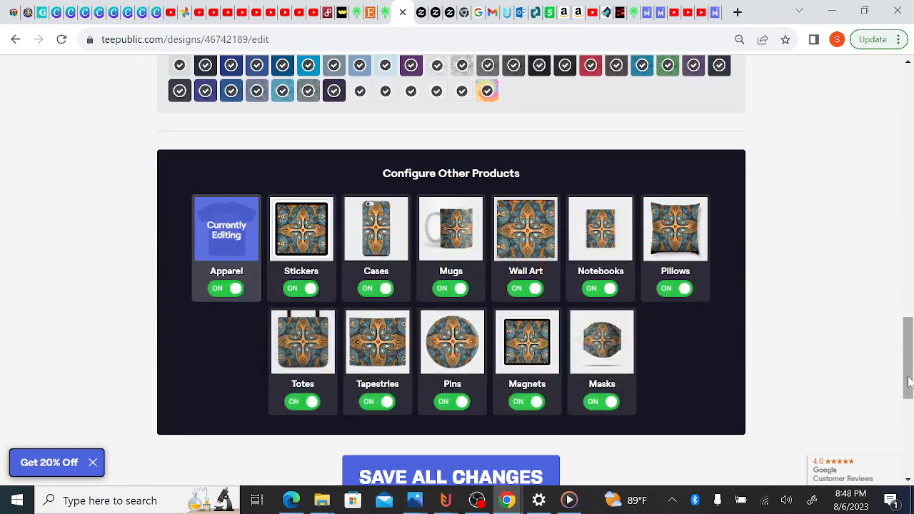
pyautogui.moveTo(908, 382); pyautogui.dragTo(908, 389)
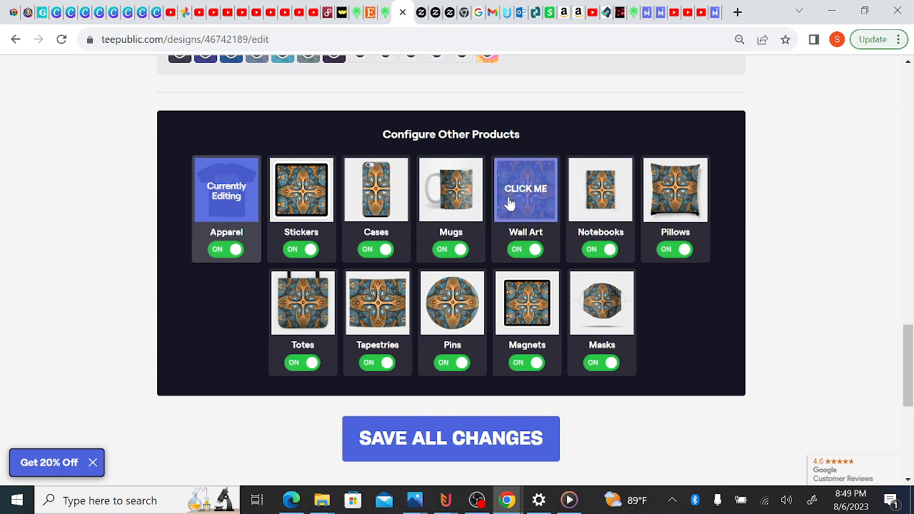
# Step: Switch to the Stickers settings and examine the sticker preview and layout options
pyautogui.click(291, 201)
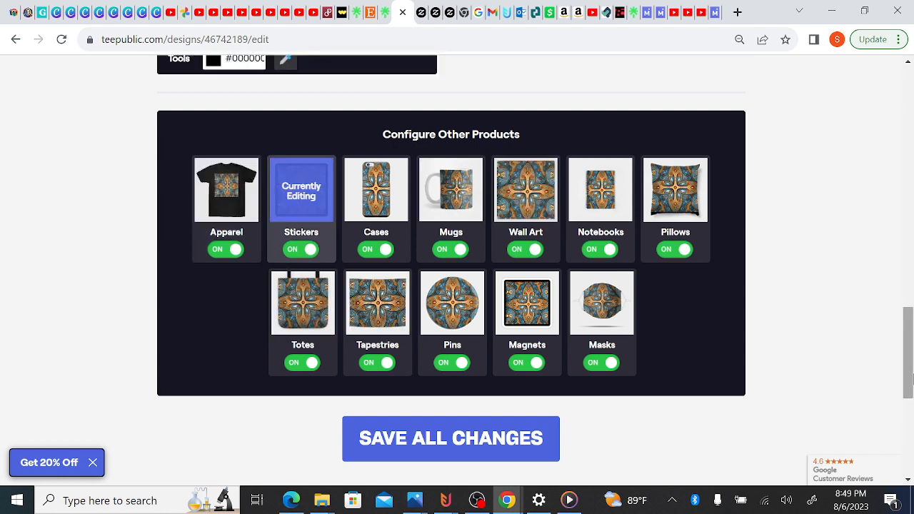
pyautogui.scroll(5, 908, 357)
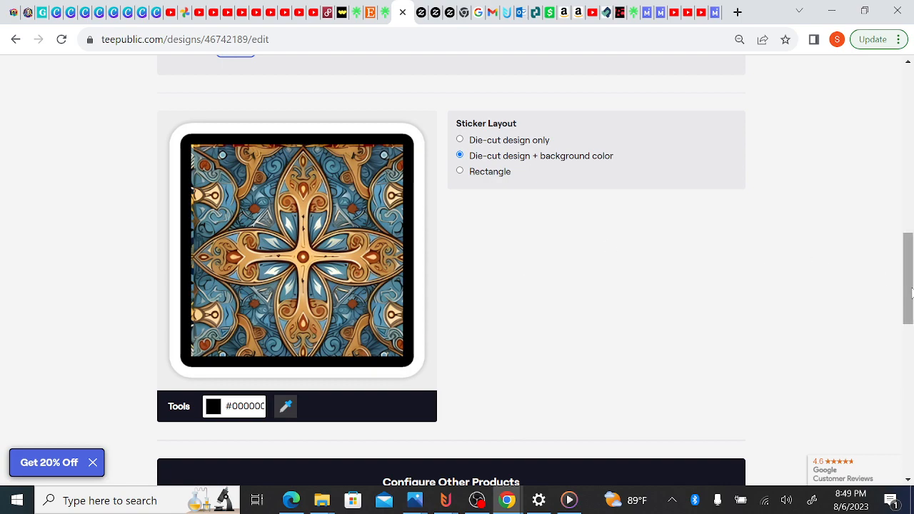
pyautogui.moveTo(910, 291); pyautogui.dragTo(909, 247)
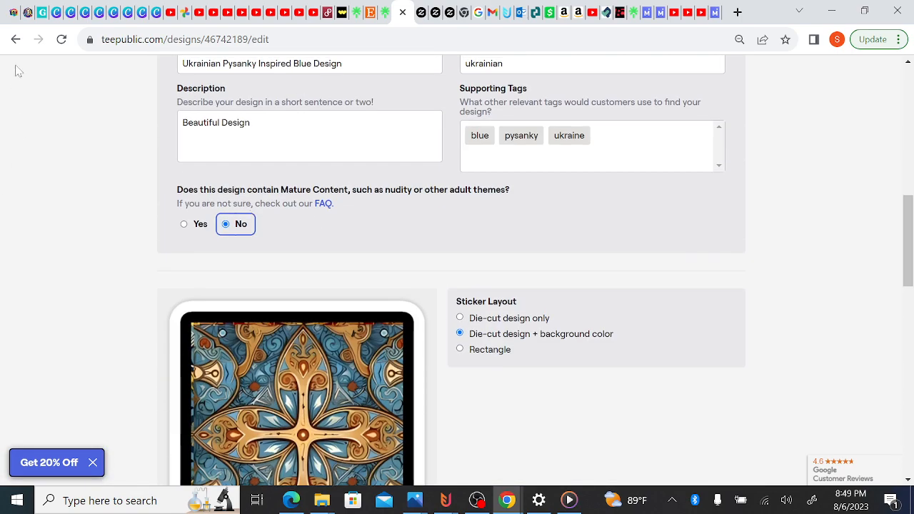
# Step: Return to page 4 of the storefront and look over its T-shirt designs
pyautogui.click(15, 41)
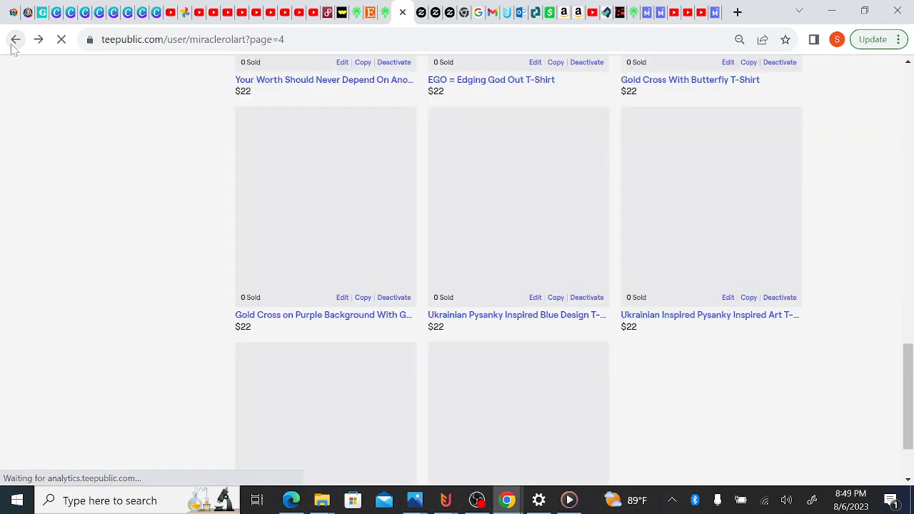
pyautogui.click(909, 130)
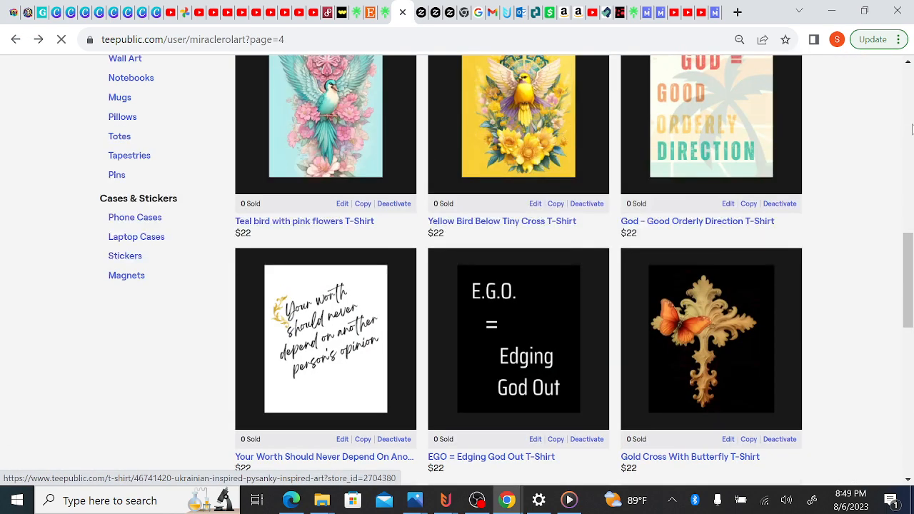
pyautogui.click(910, 130)
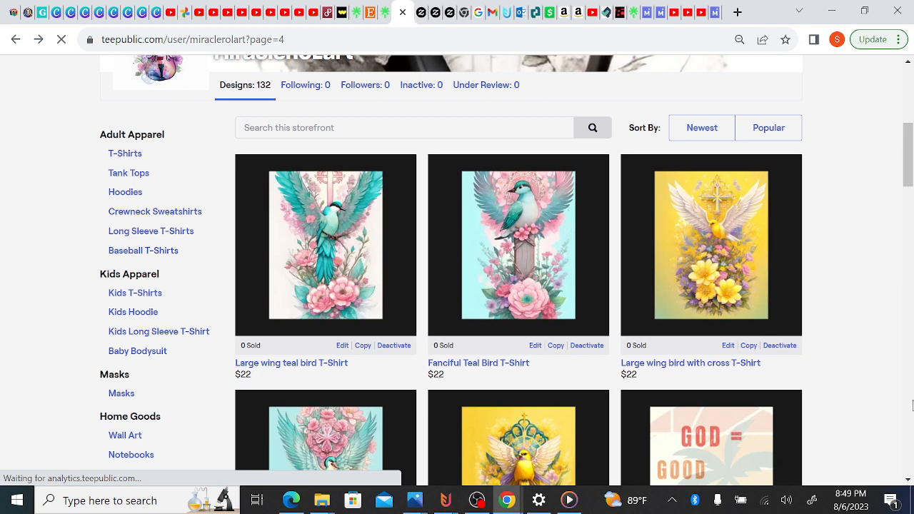
pyautogui.click(911, 405)
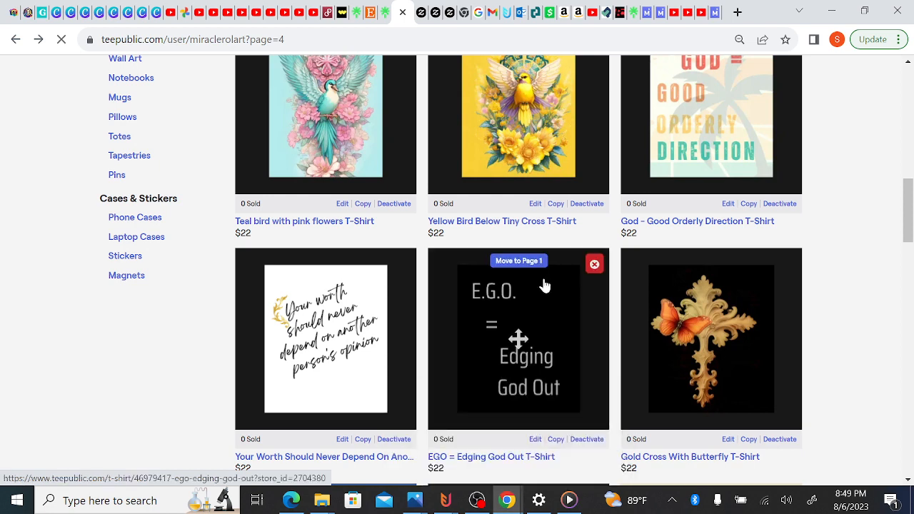
# Step: Switch to the AI image upscaler in Edge and look through the upscaled images under My files
pyautogui.click(293, 499)
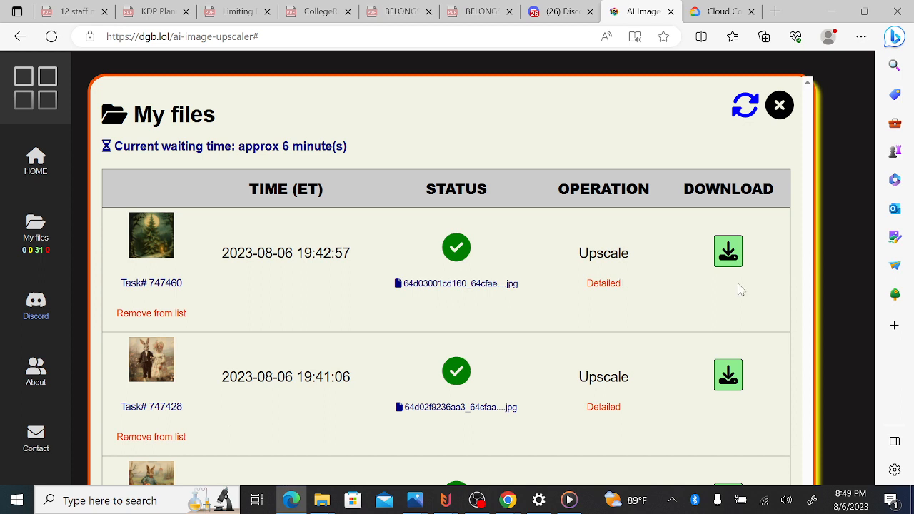
pyautogui.scroll(-5, 741, 289)
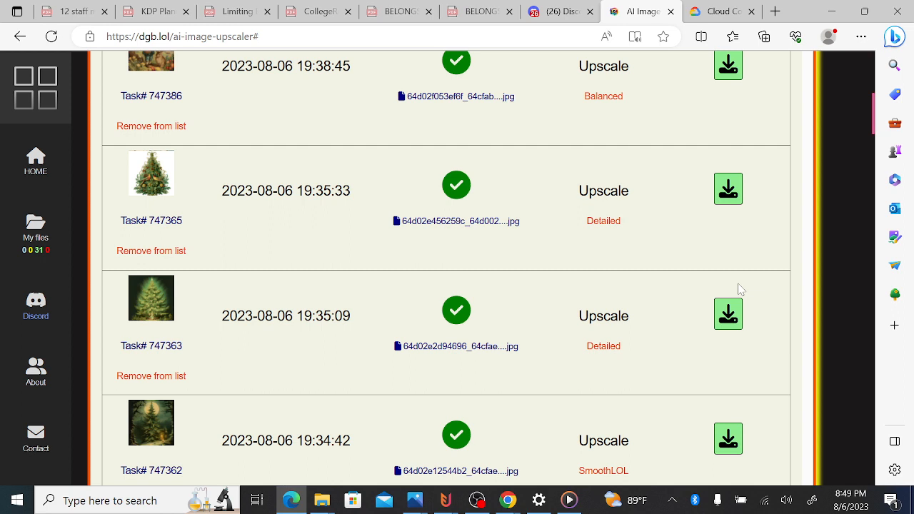
pyautogui.scroll(-15, 740, 290)
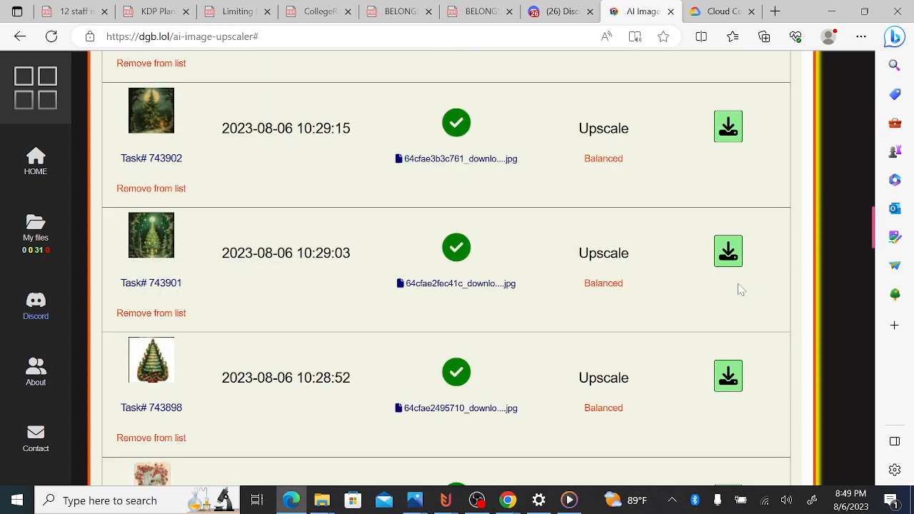
pyautogui.scroll(-10, 740, 289)
pyautogui.scroll(-10, 741, 289)
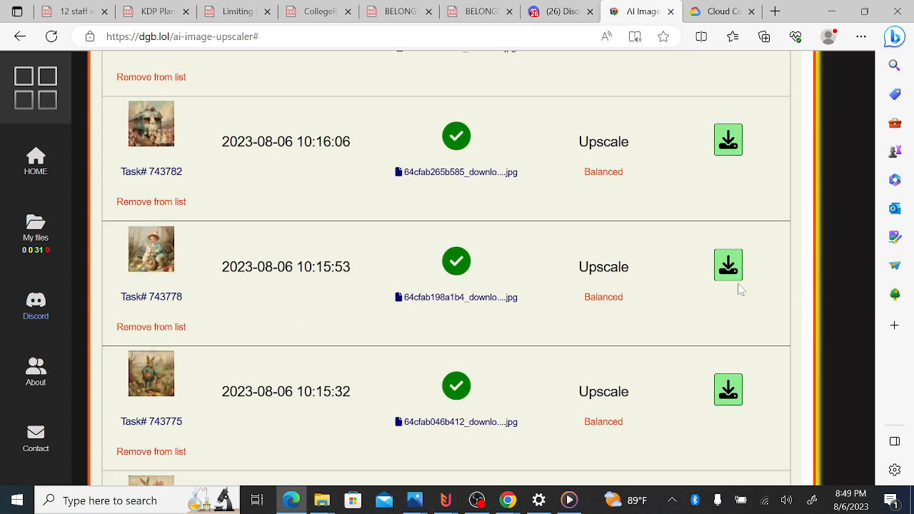
pyautogui.scroll(-1, 741, 289)
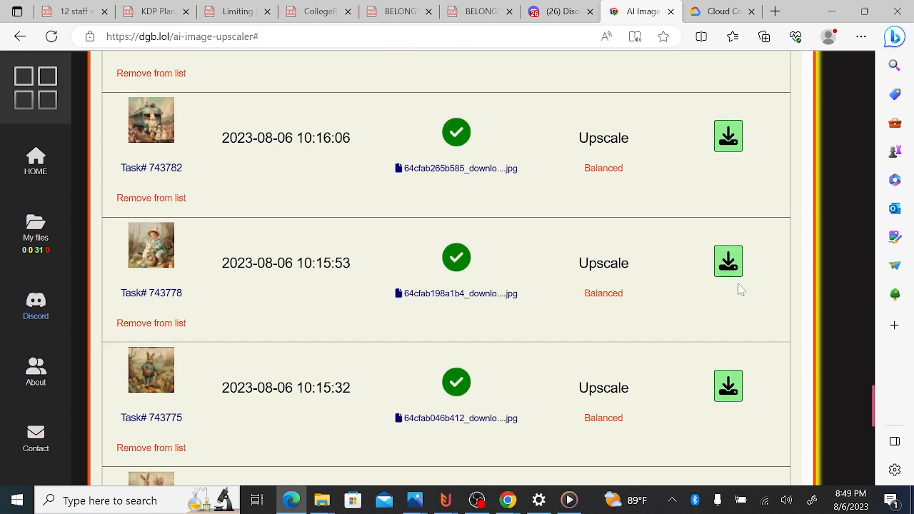
pyautogui.scroll(-8, 740, 289)
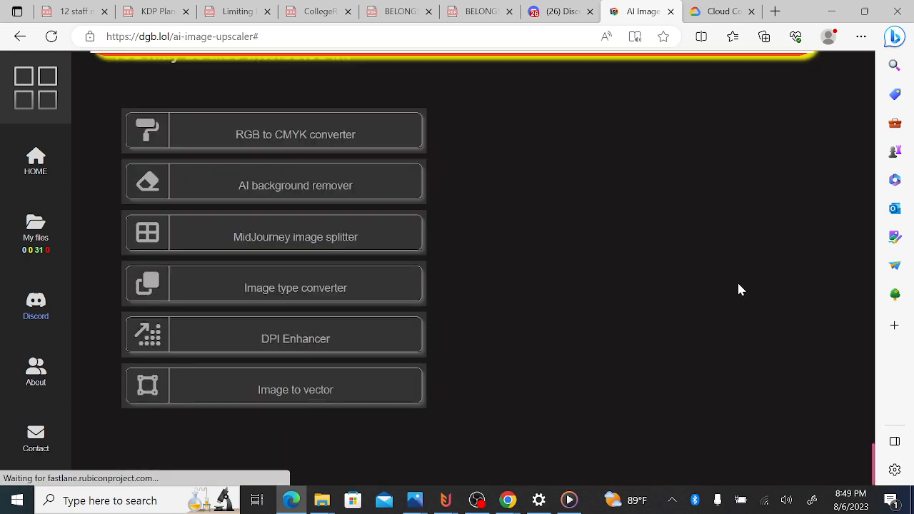
# Step: Find the upscaled image 64cfada0717b1, processed at 10:26:40, under My files and download it
pyautogui.scroll(6, 740, 289)
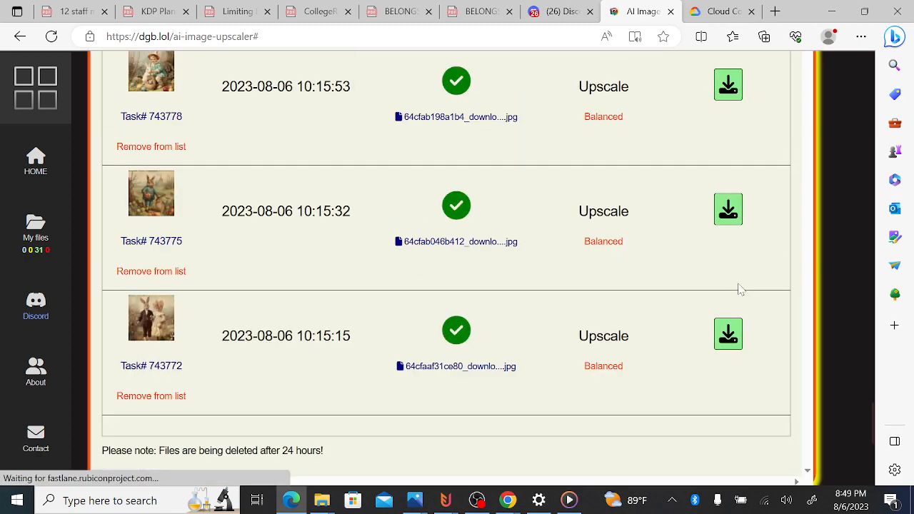
pyautogui.scroll(5, 741, 289)
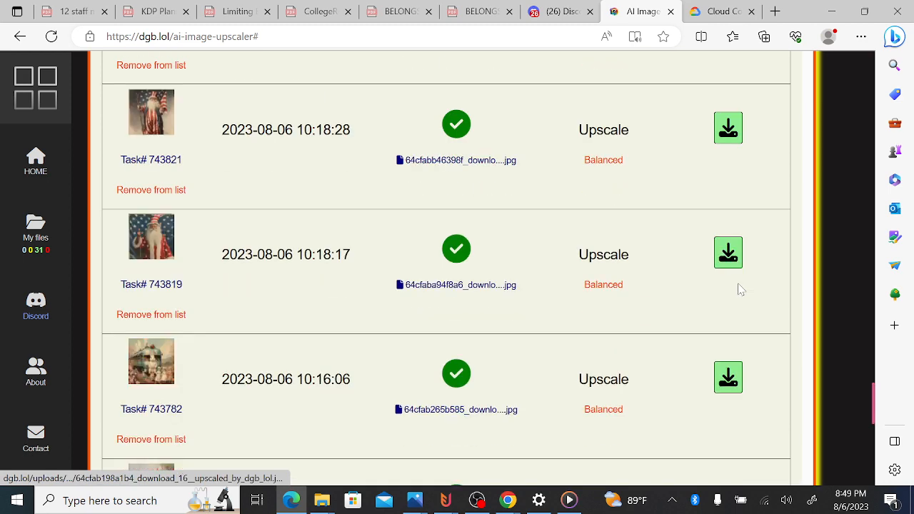
pyautogui.scroll(6, 741, 289)
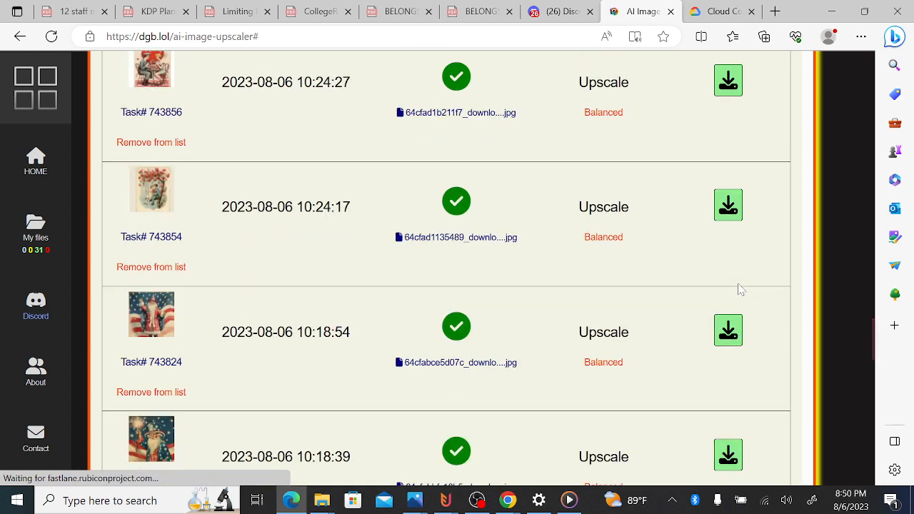
pyautogui.scroll(6, 741, 289)
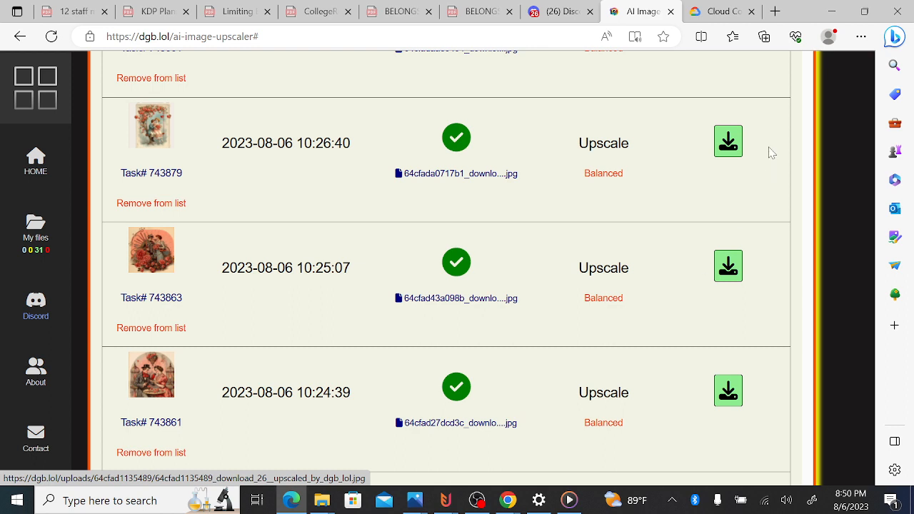
pyautogui.click(722, 137)
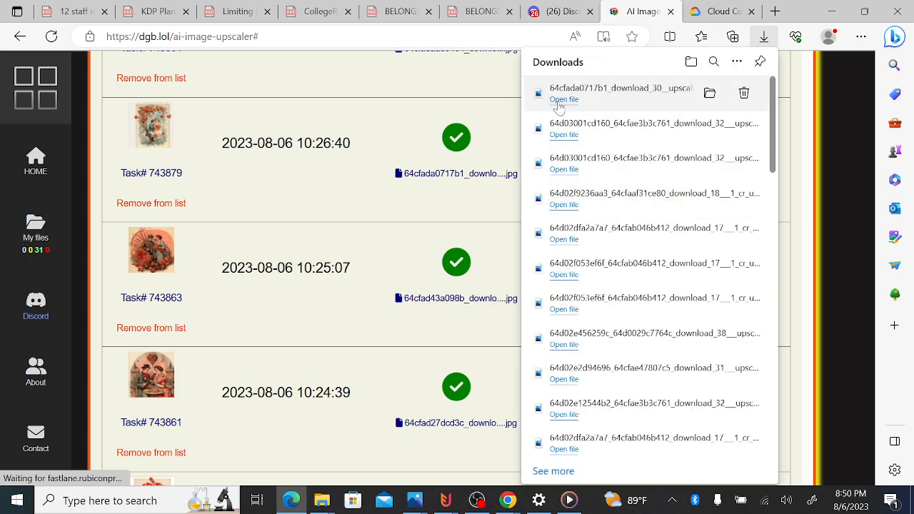
# Step: Open the downloaded rose-swing couple image in Photos and save it as a JPG in the POD stuff folder
pyautogui.click(559, 101)
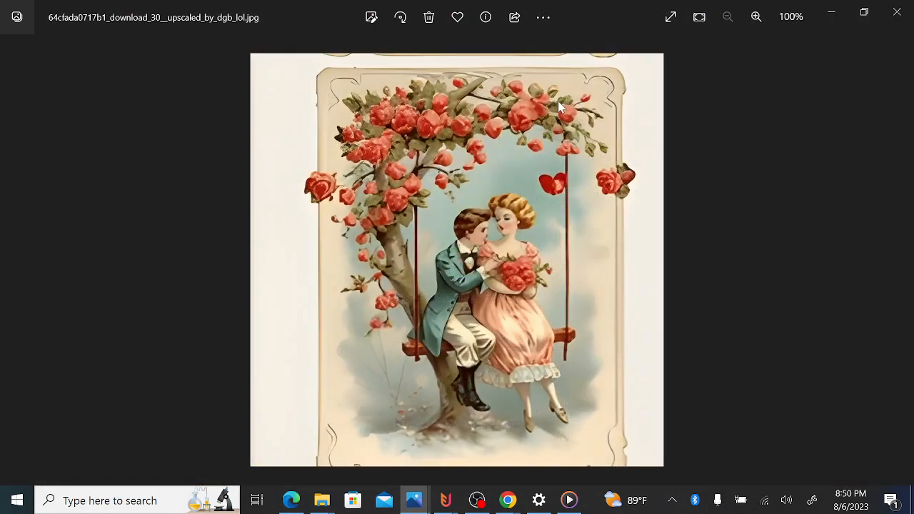
pyautogui.rightClick(422, 179)
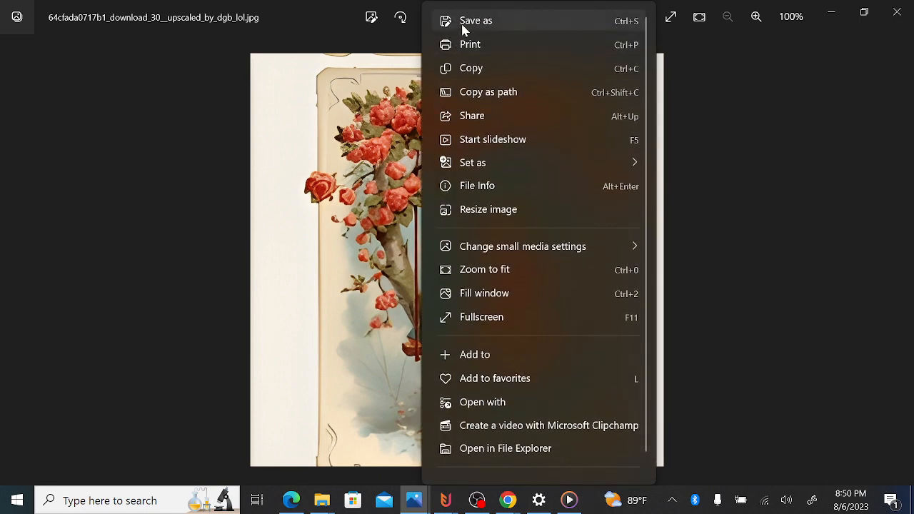
pyautogui.click(463, 29)
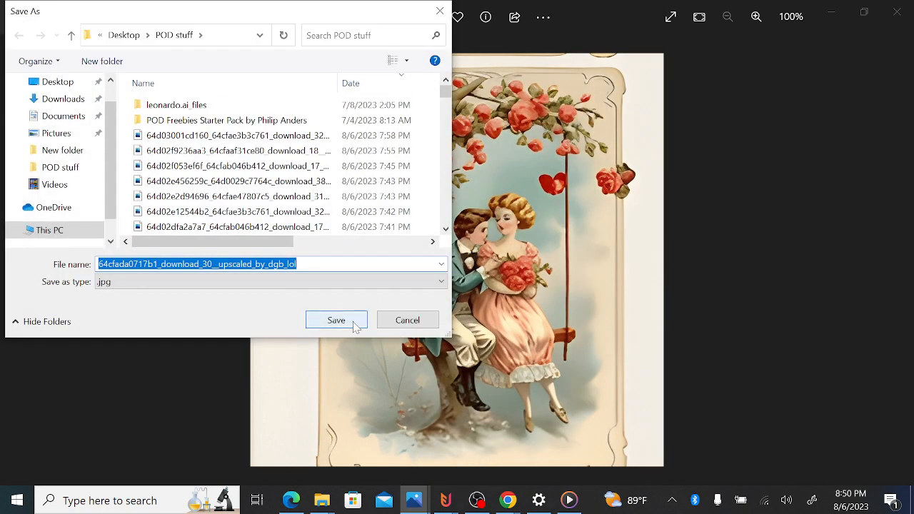
pyautogui.click(336, 320)
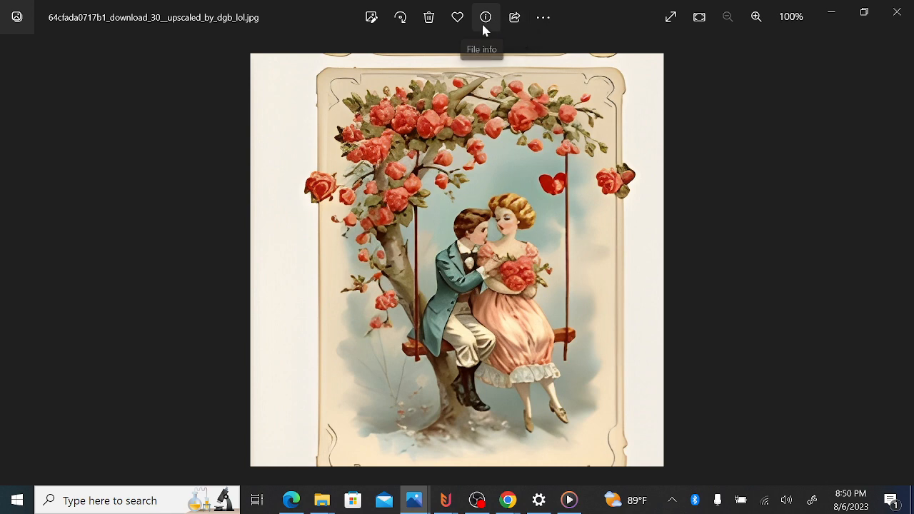
# Step: Crop the rose-swing image in Photos, trimming the top edge and the pale side margins to the postcard's border
pyautogui.click(369, 23)
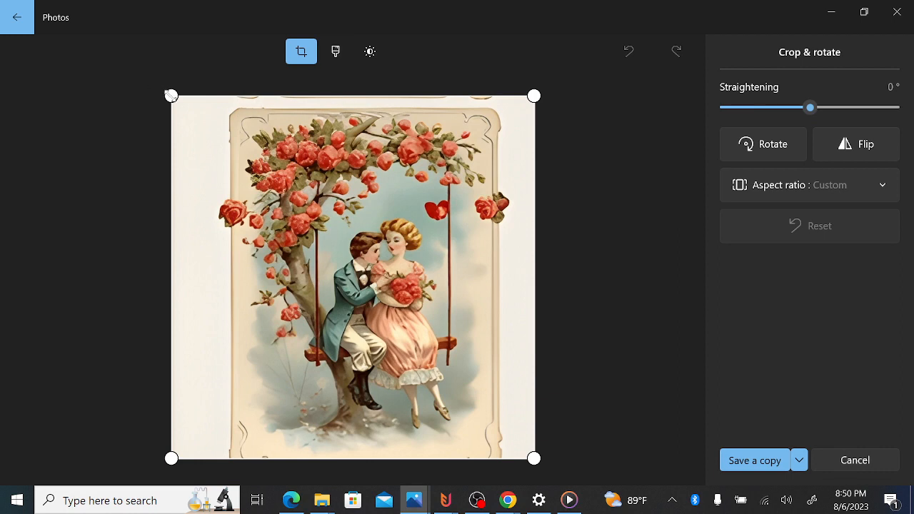
pyautogui.moveTo(171, 95); pyautogui.dragTo(226, 105)
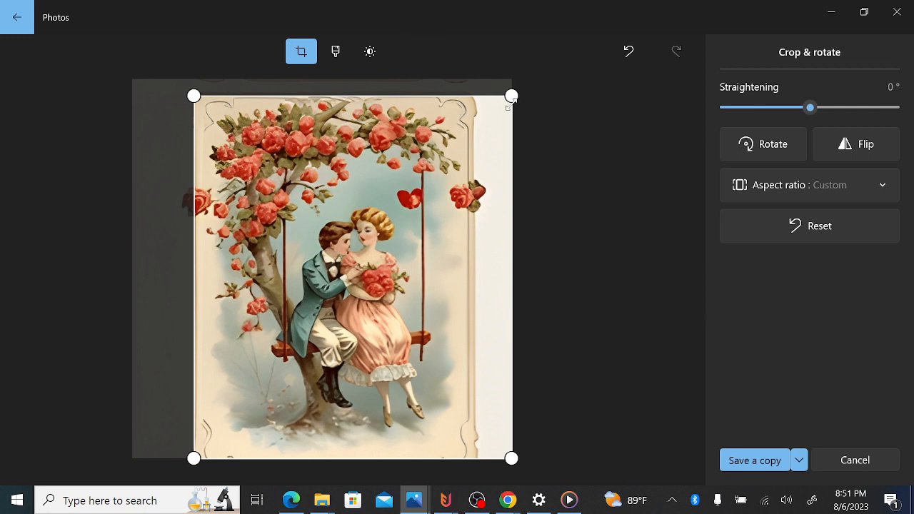
pyautogui.moveTo(512, 100); pyautogui.dragTo(472, 96)
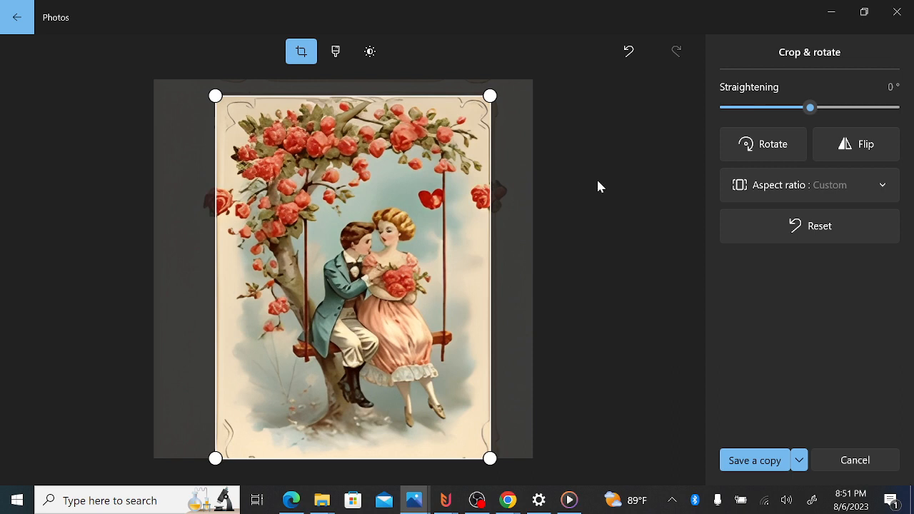
# Step: Save the crop as a JPG copy in POD stuff with "cropped" added to the file name, and close Photos
pyautogui.click(741, 469)
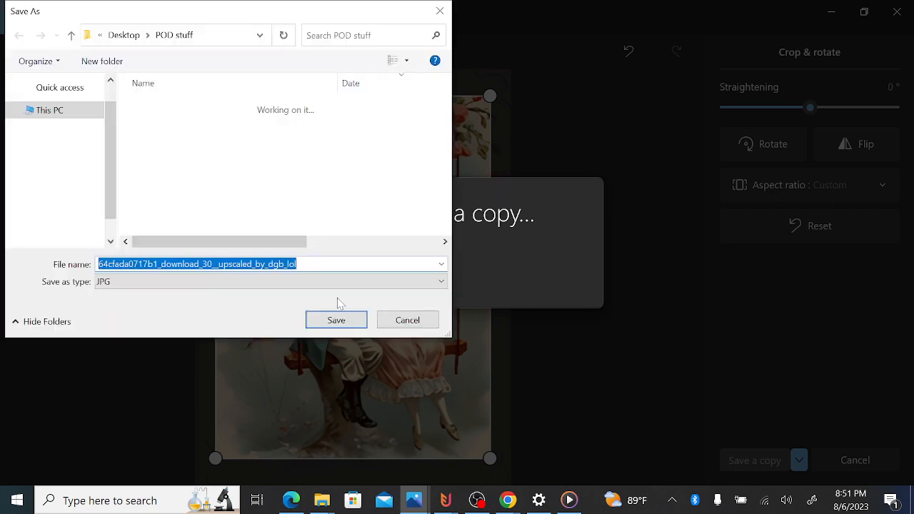
pyautogui.click(318, 266)
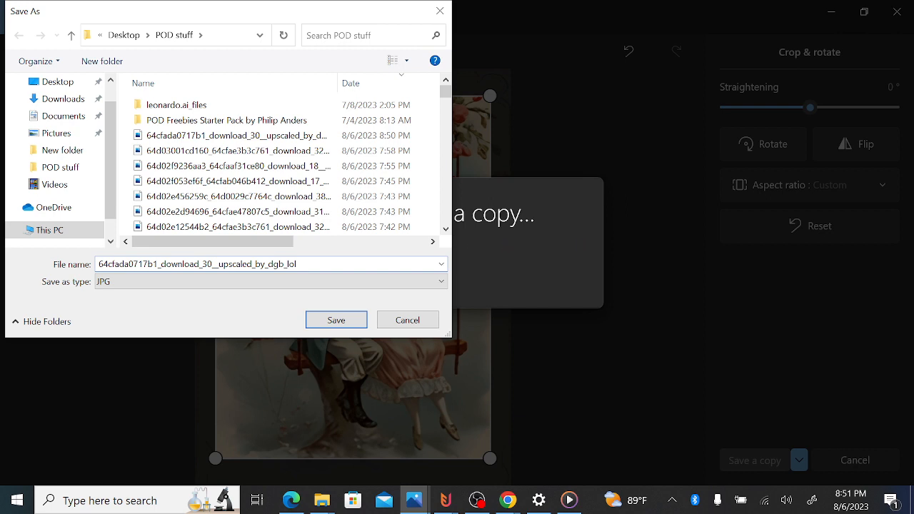
pyautogui.write('cropped')
pyautogui.click(331, 322)
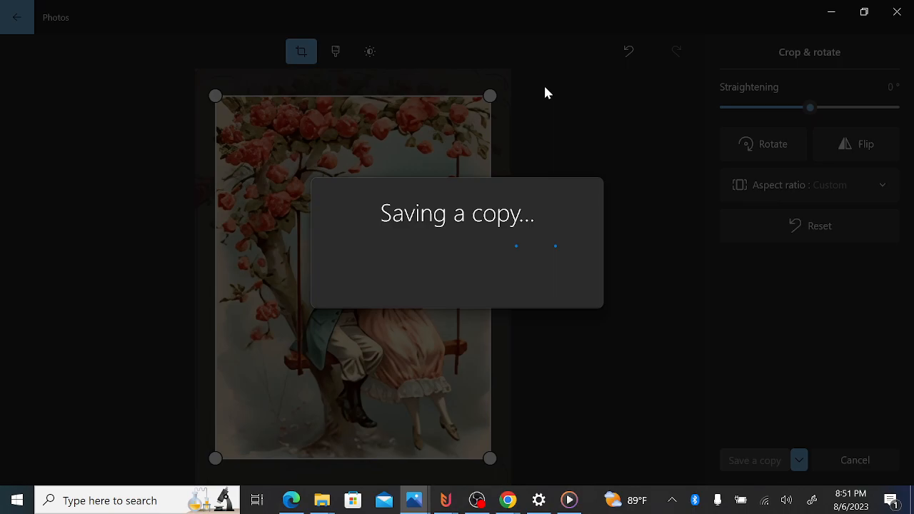
pyautogui.click(898, 15)
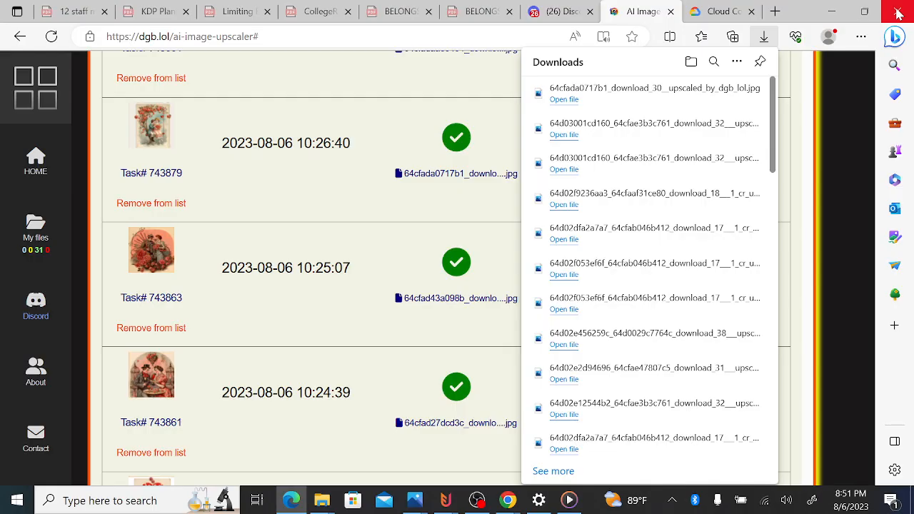
# Step: Download the upscaled image 64cfad43a098b, processed at 10:25:07, from the AI upscaler's list
pyautogui.click(389, 232)
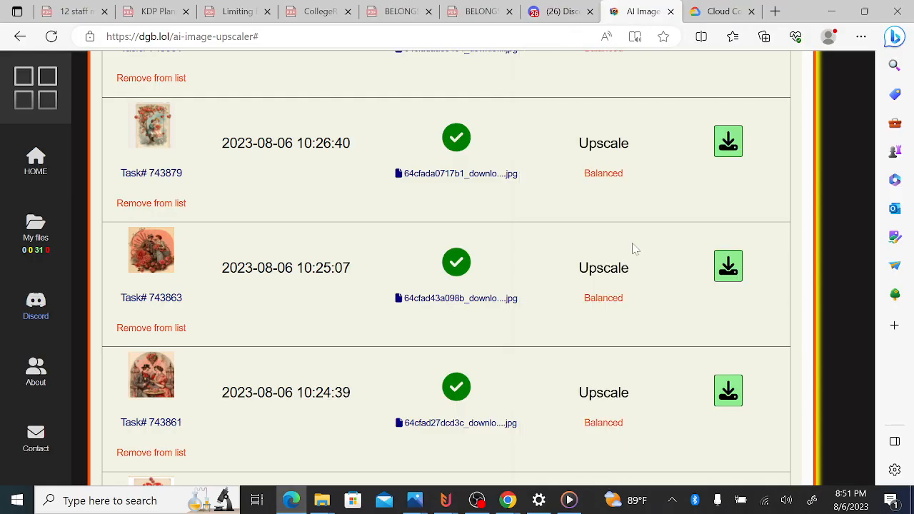
pyautogui.click(729, 266)
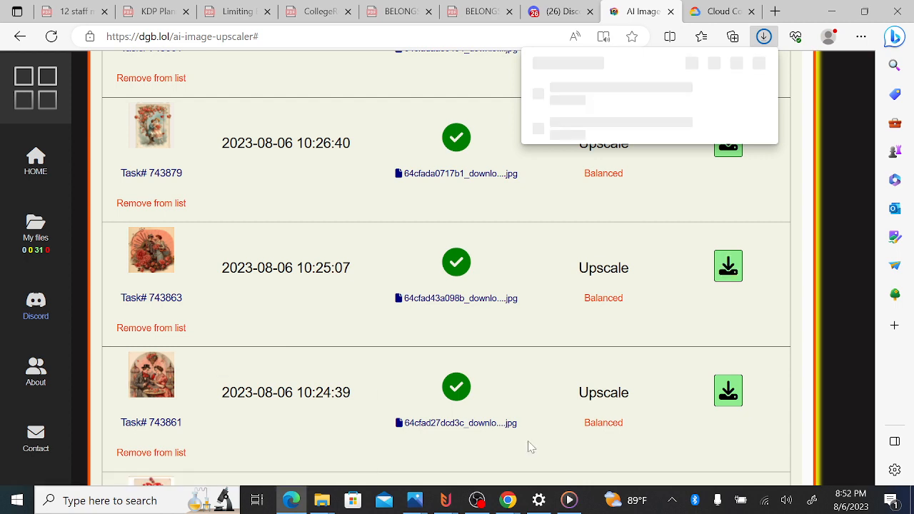
pyautogui.moveTo(291, 499)
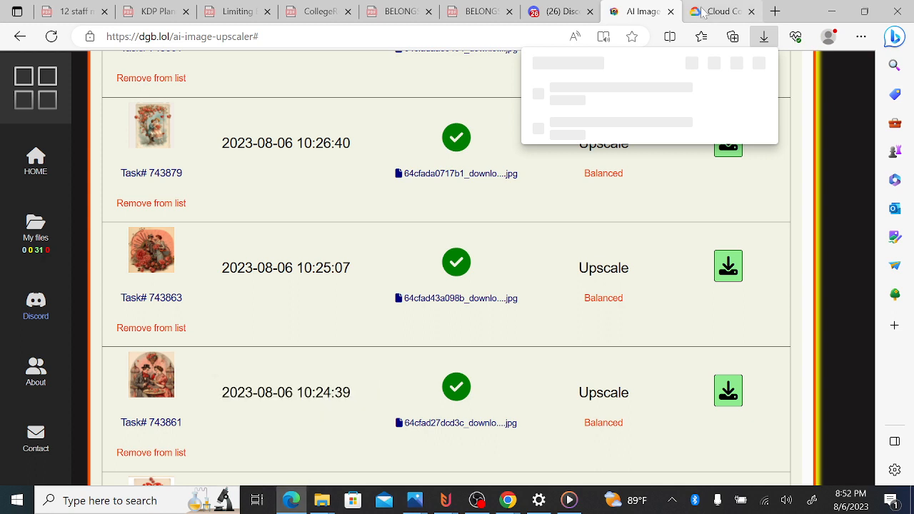
# Step: Switch to the Midjourney channel in Discord and view the grid of Christmas trees with dogs enlarged
pyautogui.click(560, 12)
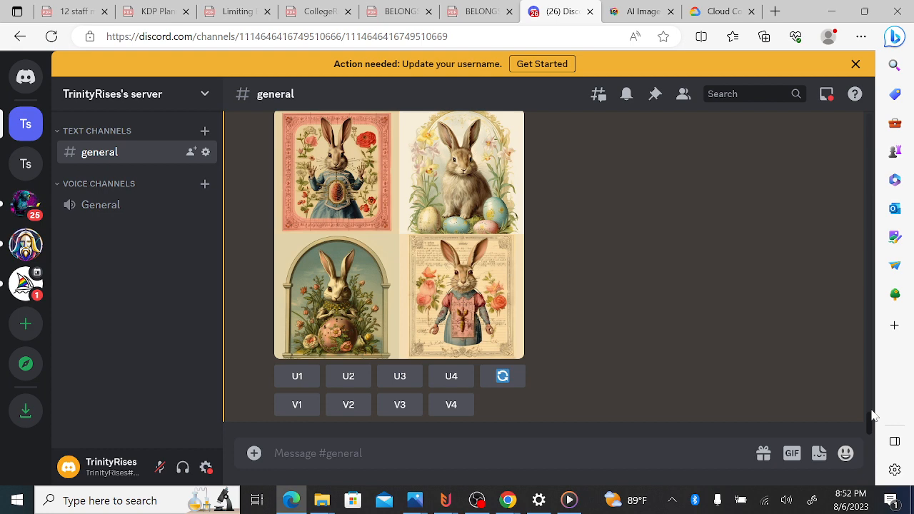
pyautogui.scroll(-5, 870, 421)
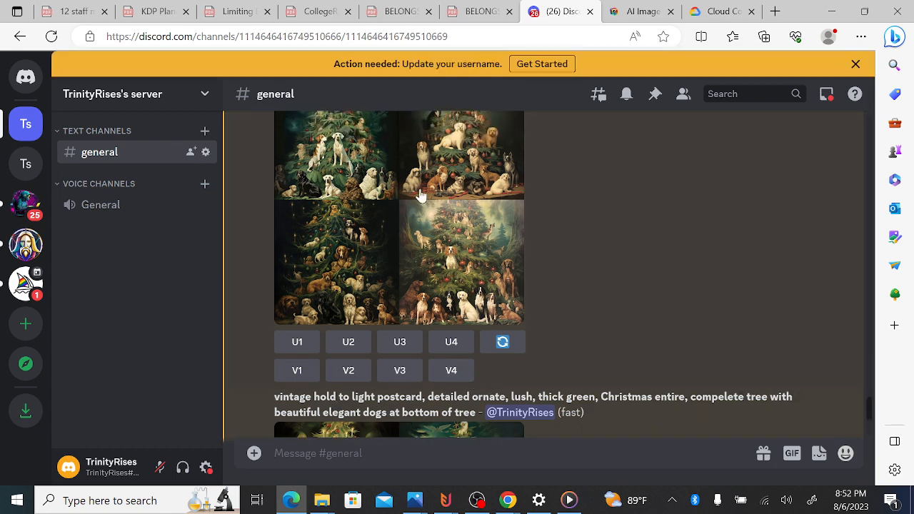
pyautogui.click(419, 244)
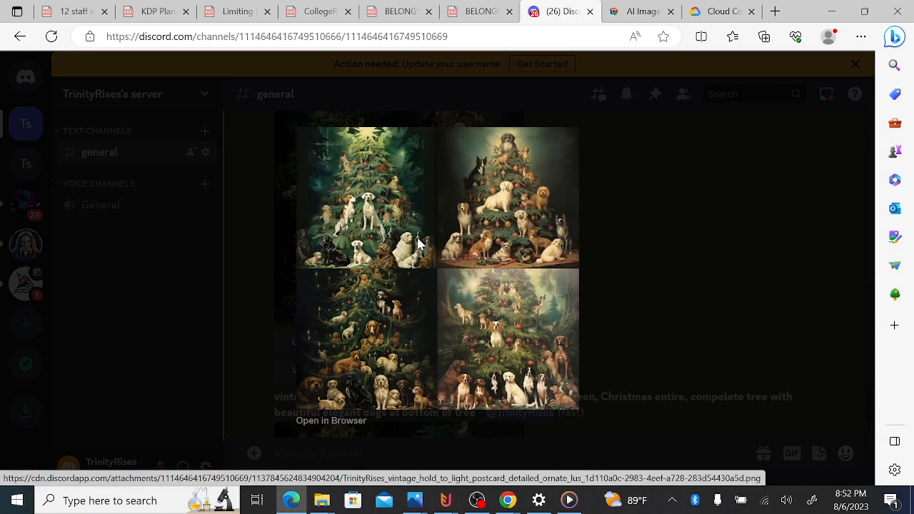
pyautogui.rightClick(420, 244)
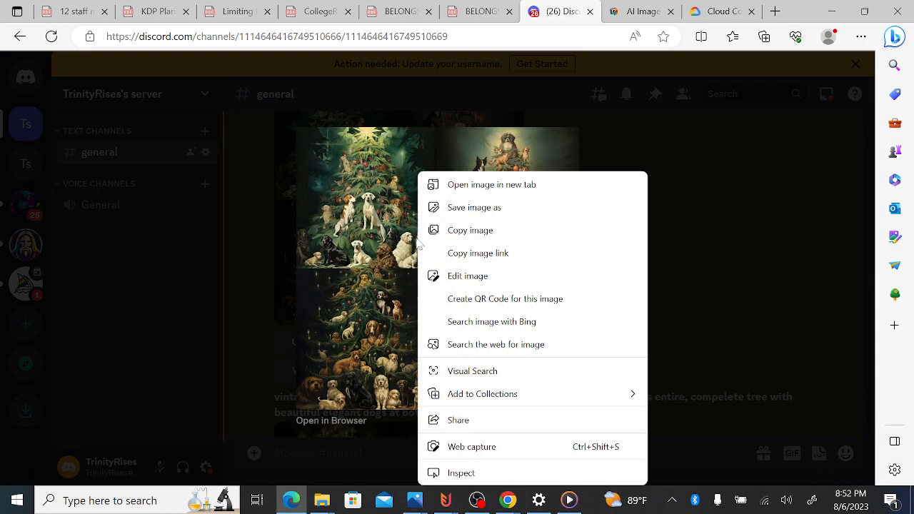
pyautogui.click(243, 231)
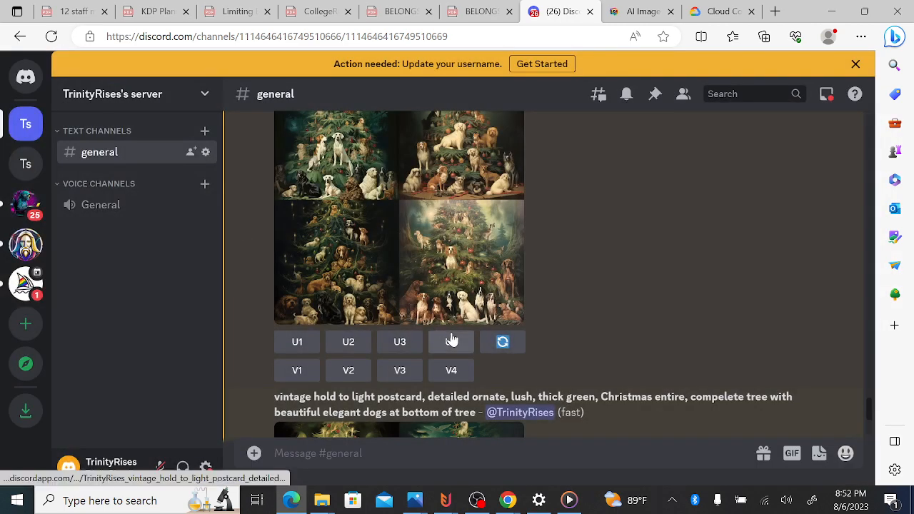
# Step: Copy the full prompt text from the remix form of the dog Christmas tree grid's fourth image, leaving the remix unsubmitted
pyautogui.click(450, 374)
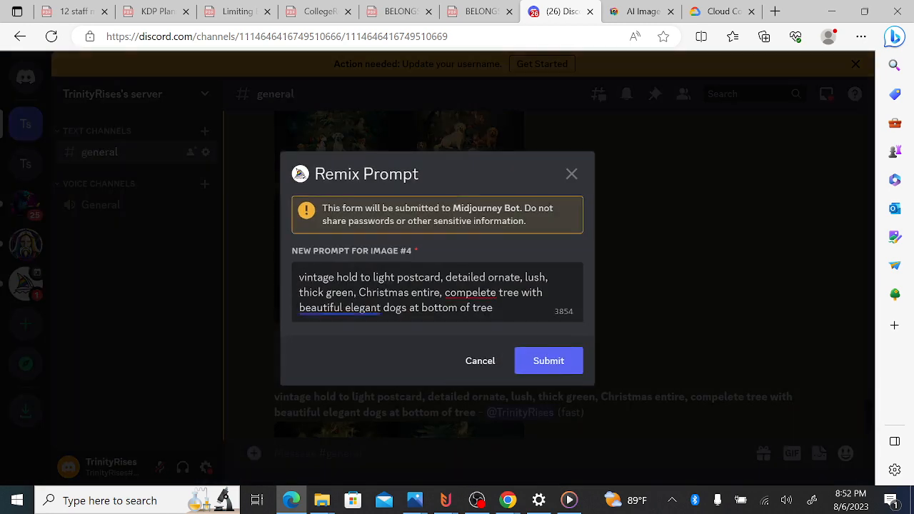
pyautogui.moveTo(492, 308); pyautogui.dragTo(283, 282)
pyautogui.hotkey('ctrl', 'c')
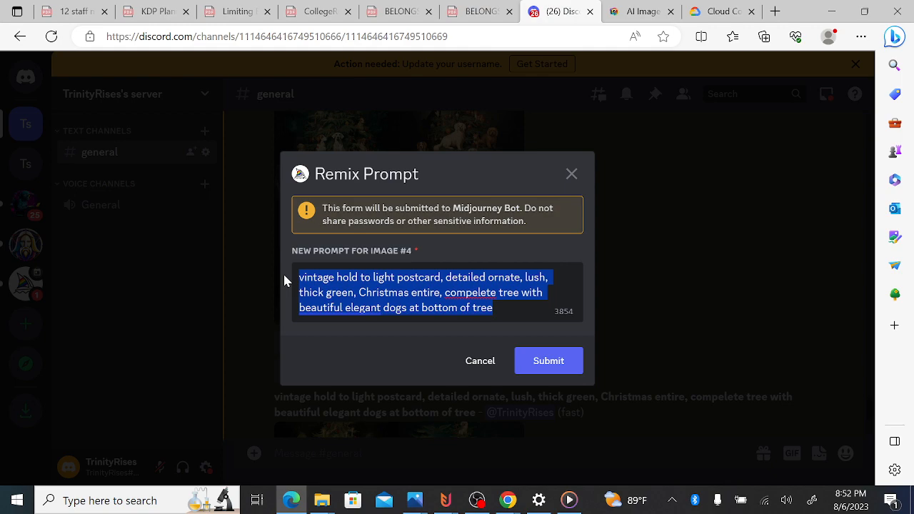
pyautogui.click(480, 362)
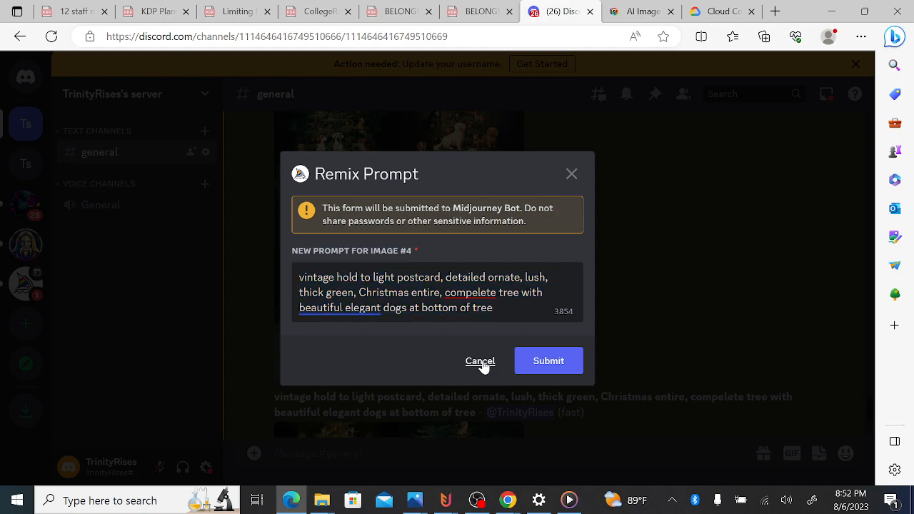
# Step: Submit an /imagine request with the copied Christmas tree prompt, replacing "elegant dogs at bottom of tree" with "harp"
pyautogui.scroll(-10, 482, 407)
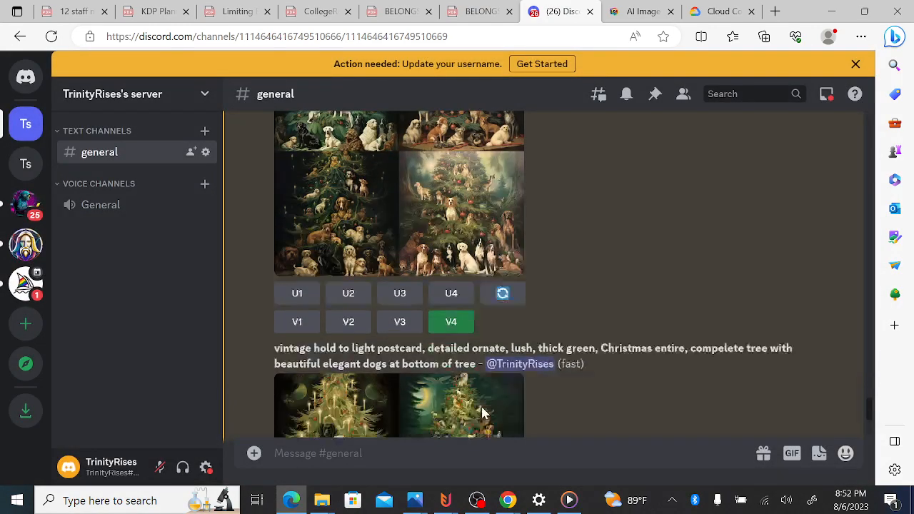
pyautogui.scroll(-5, 480, 404)
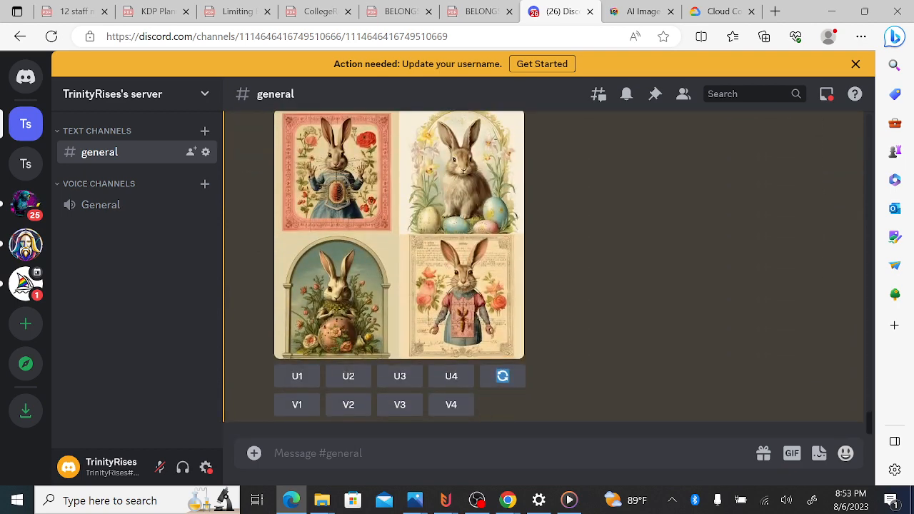
pyautogui.write('/')
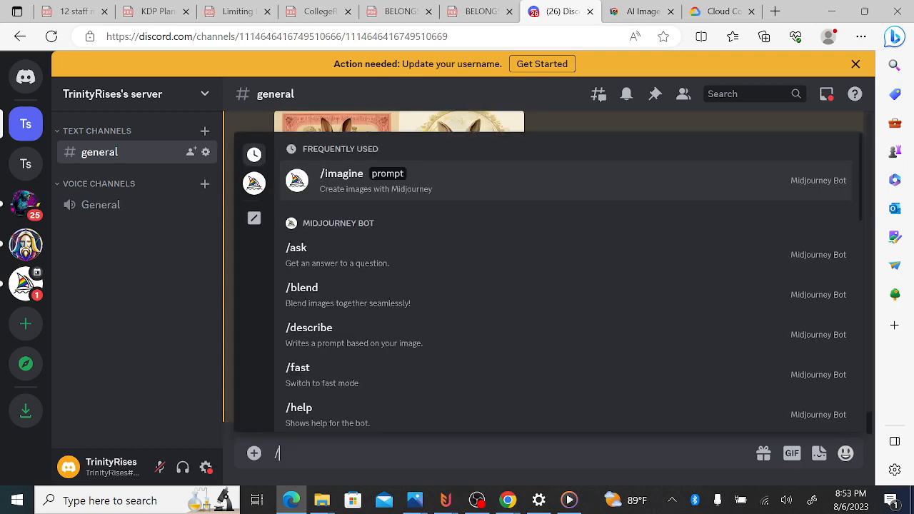
pyautogui.click(424, 189)
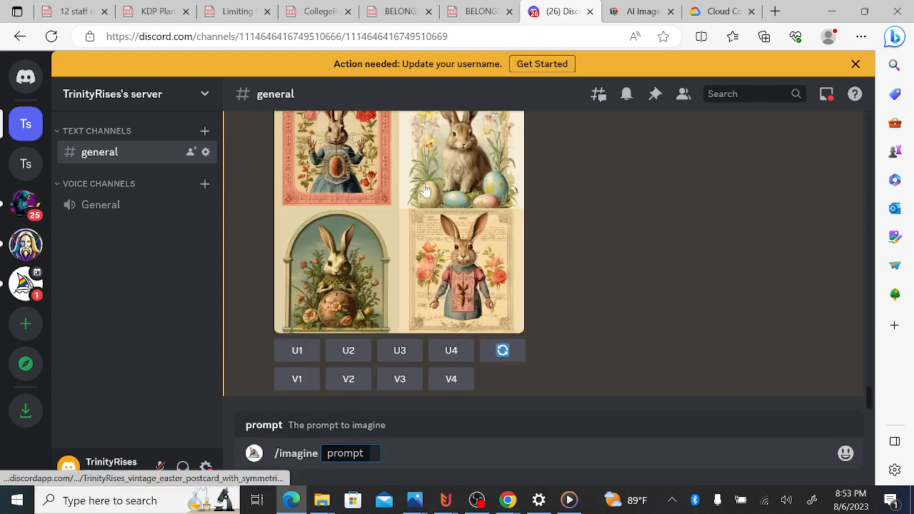
pyautogui.hotkey('ctrl', 'v')
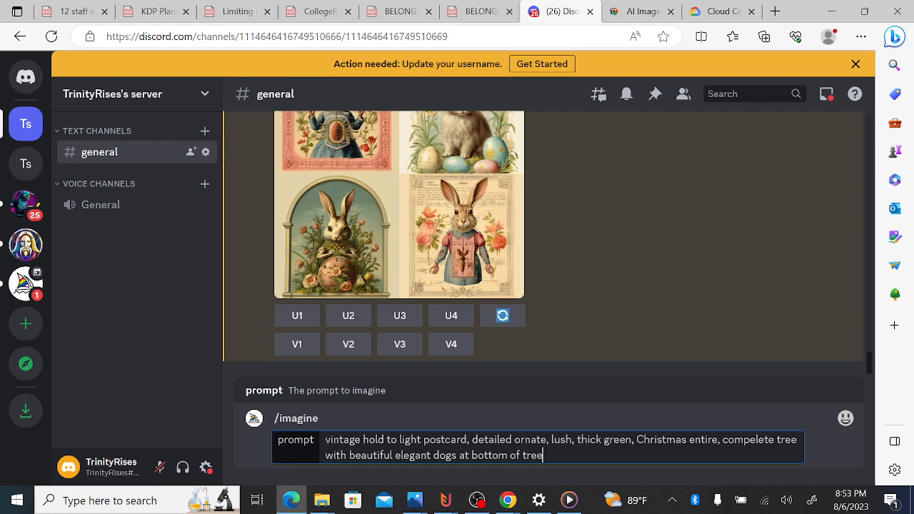
pyautogui.moveTo(395, 455); pyautogui.dragTo(543, 455)
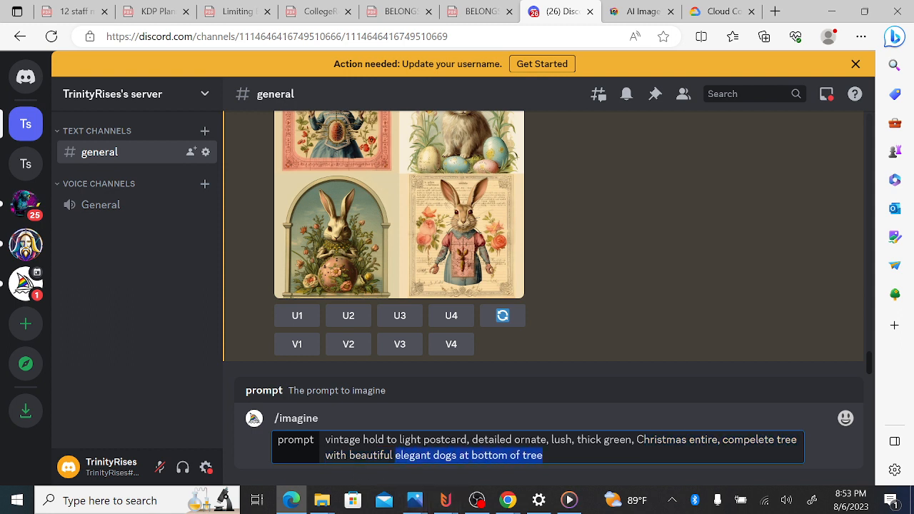
pyautogui.press('BackSpace')
pyautogui.write('harp')
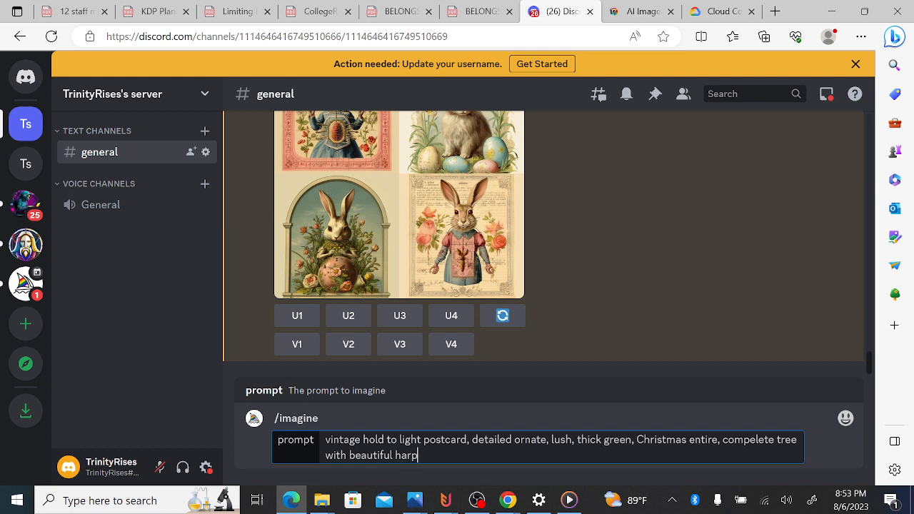
pyautogui.press('Return')
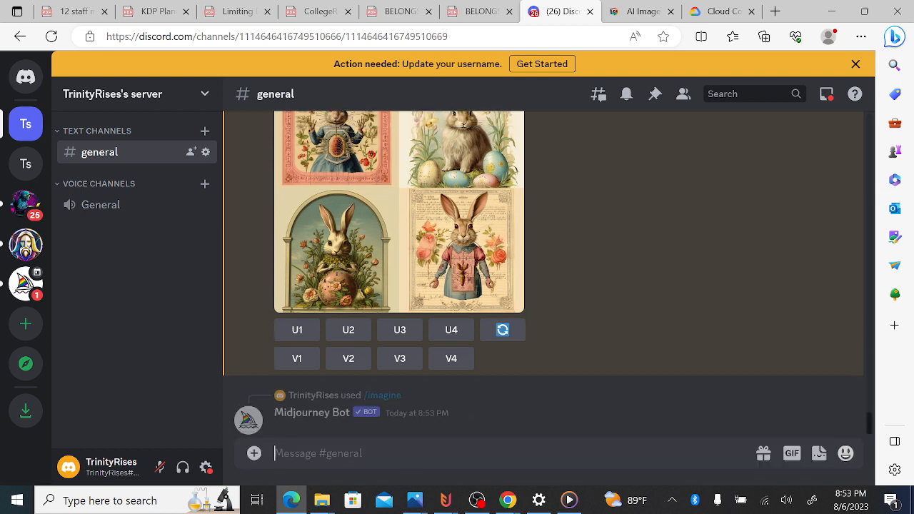
# Step: Draft the copied Christmas tree prompt, replacing "elegant dogs at bottom of tree" with "violin" and correcting "compelete" to "complete"
pyautogui.hotkey('ctrl', 'v')
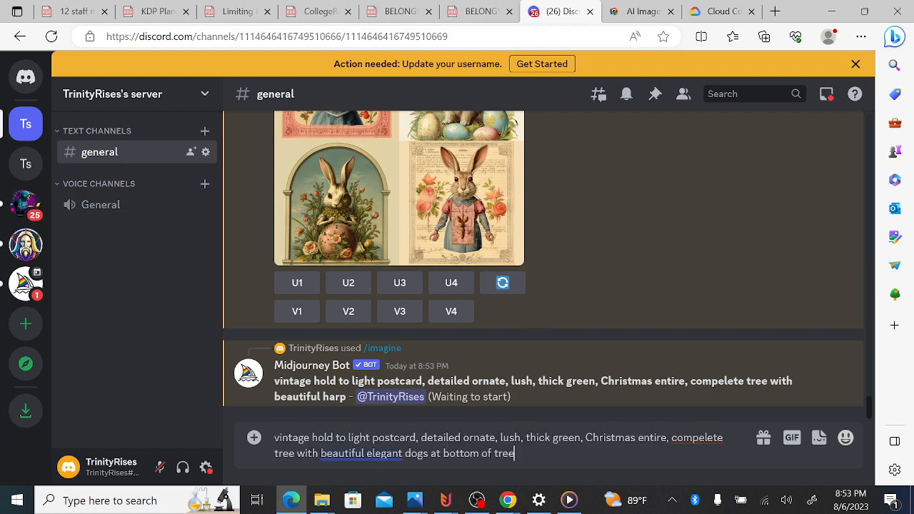
pyautogui.moveTo(367, 453); pyautogui.dragTo(515, 453)
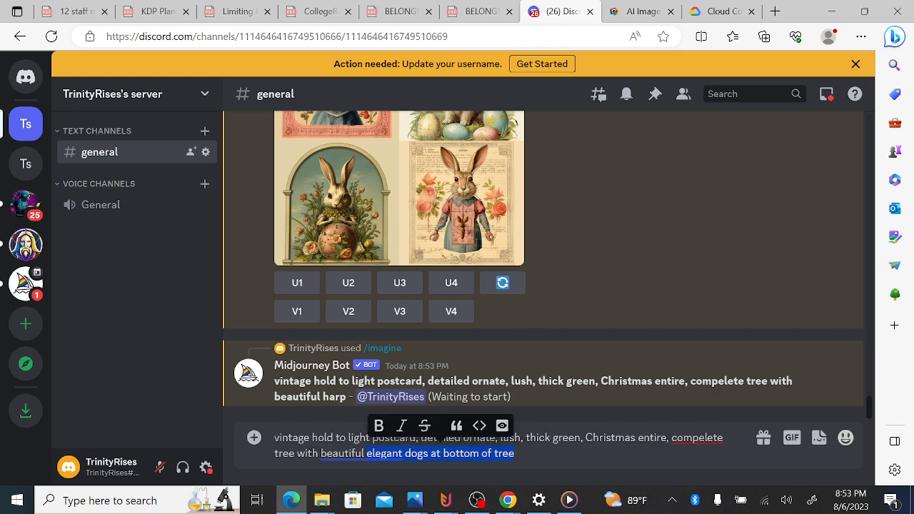
pyautogui.press('BackSpace')
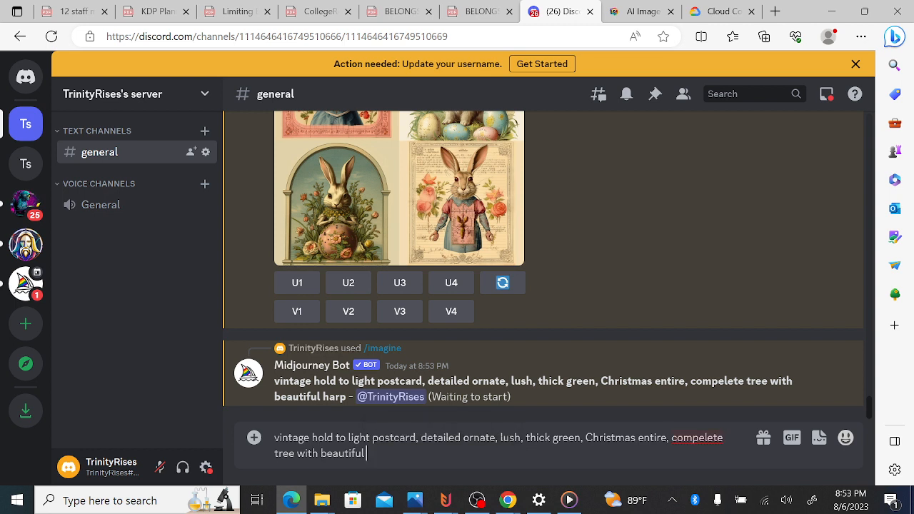
pyautogui.write('violin')
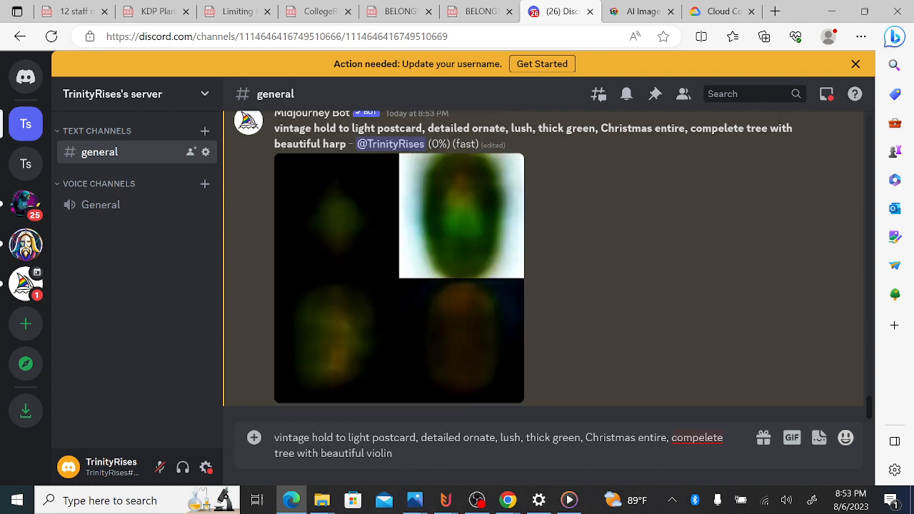
pyautogui.click(698, 438)
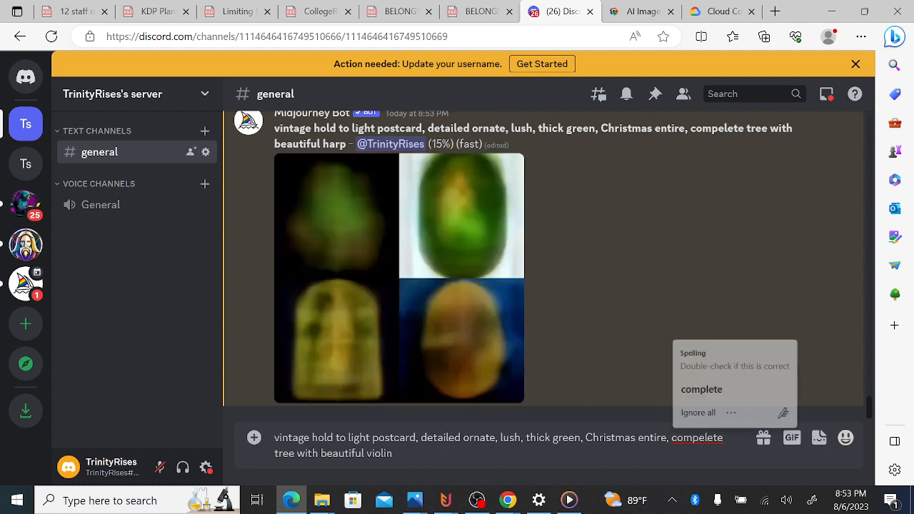
pyautogui.press('Delete')
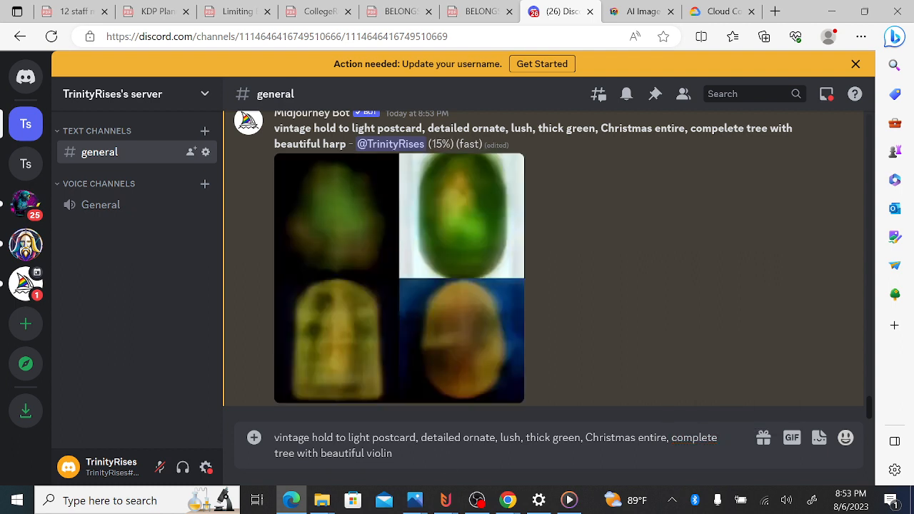
# Step: Move the drafted violin Christmas tree prompt out of the message box into an /imagine request and submit it
pyautogui.moveTo(400, 453); pyautogui.dragTo(273, 437)
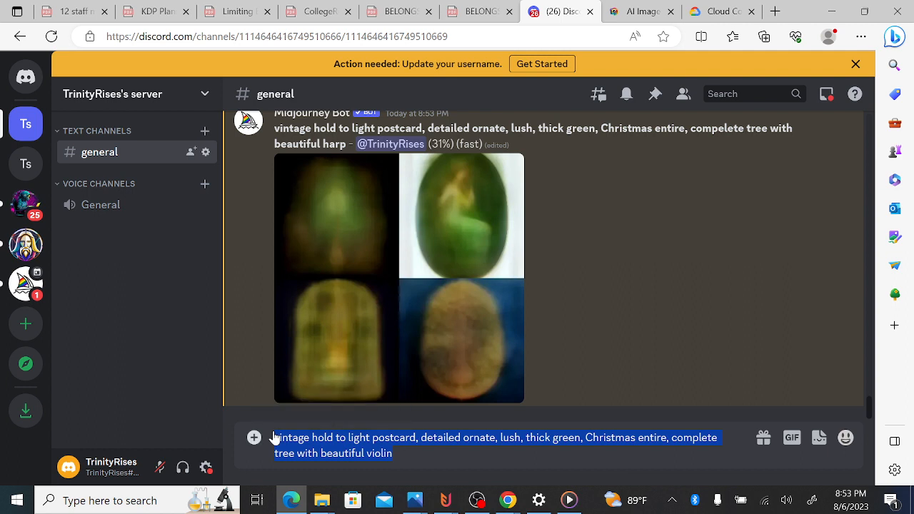
pyautogui.hotkey('ctrl', 'x')
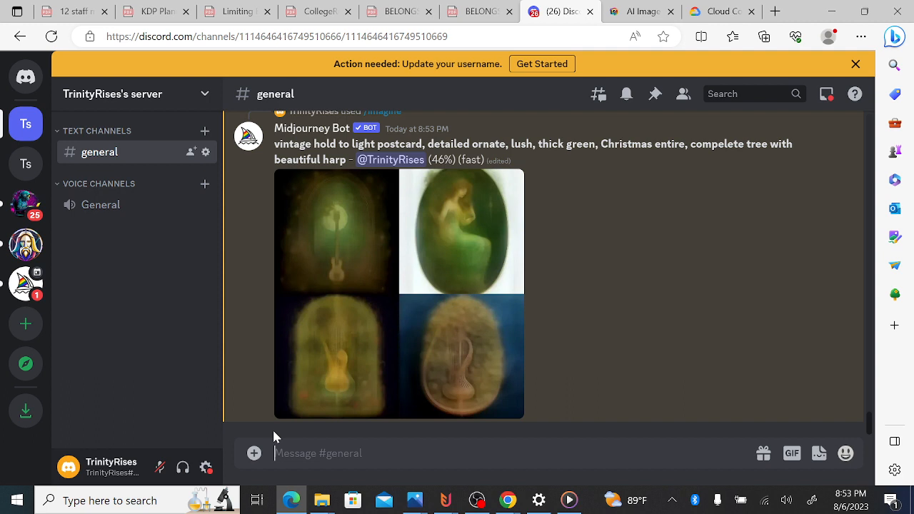
pyautogui.write('/')
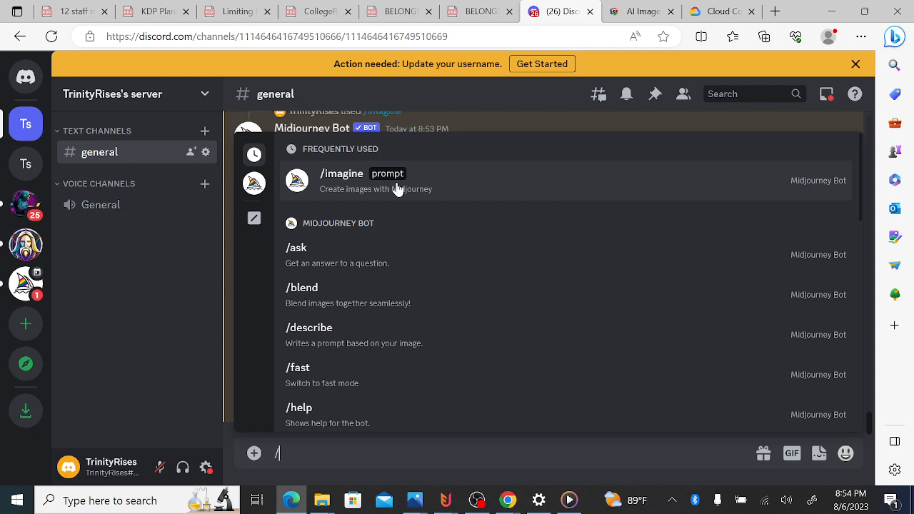
pyautogui.click(310, 181)
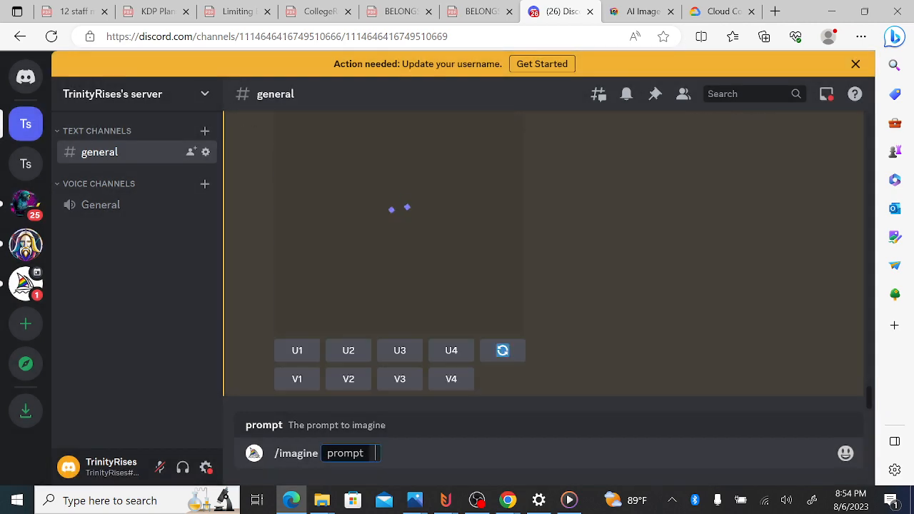
pyautogui.hotkey('ctrl', 'v')
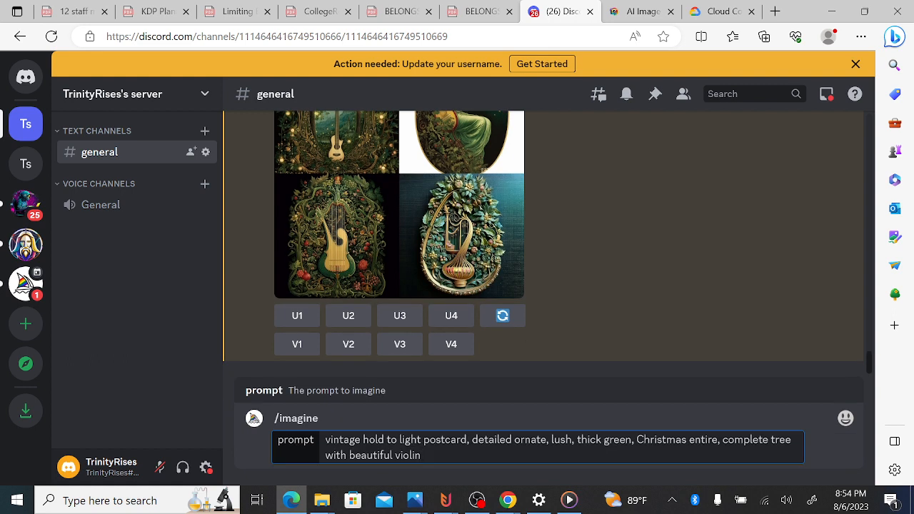
pyautogui.press('Return')
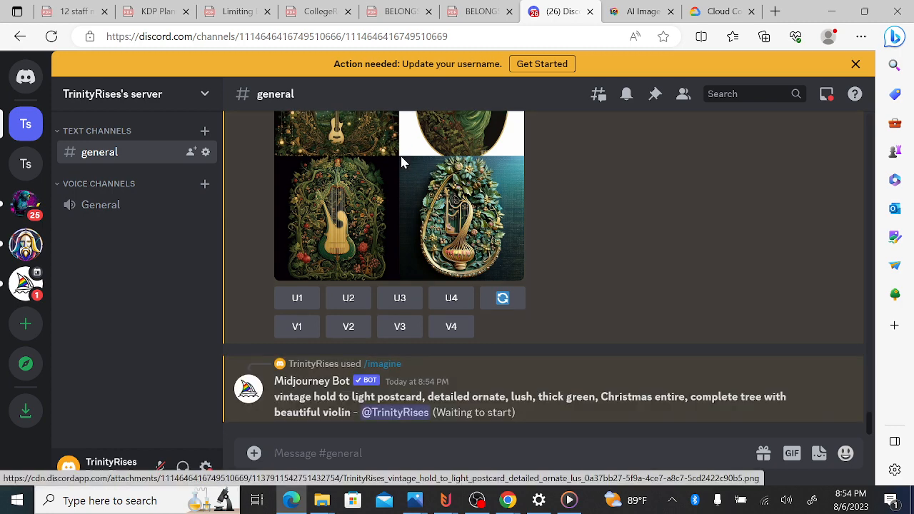
# Step: Examine the harp Christmas tree grid enlarged, and compare it with the neighbouring results in the channel
pyautogui.click(401, 163)
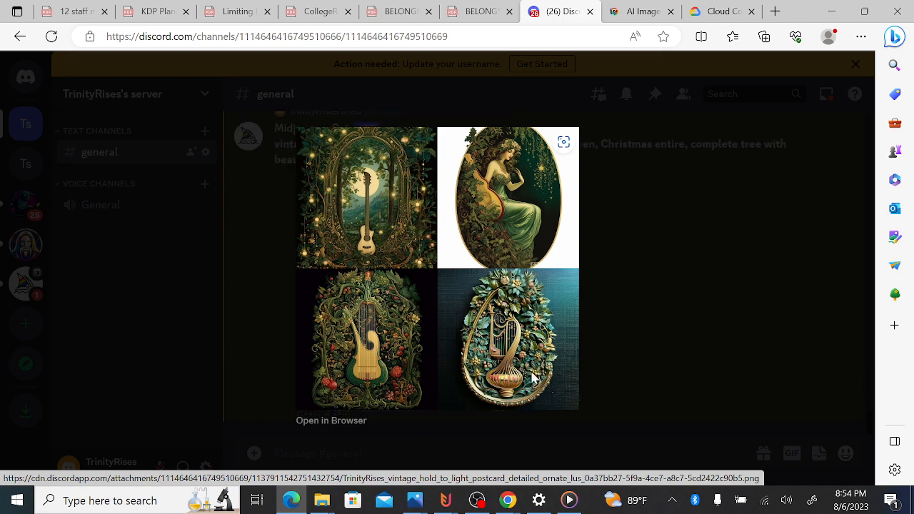
pyautogui.click(244, 252)
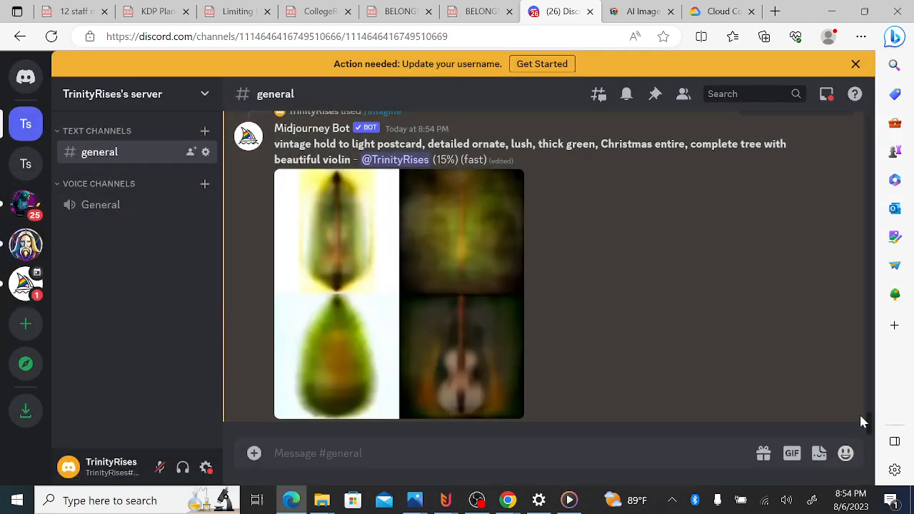
pyautogui.scroll(10, 864, 418)
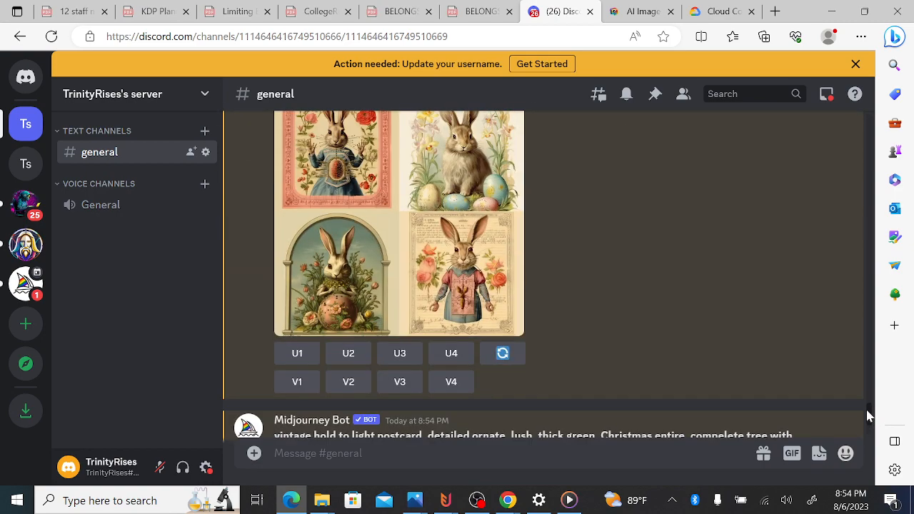
pyautogui.scroll(-5, 870, 418)
pyautogui.scroll(3, 870, 420)
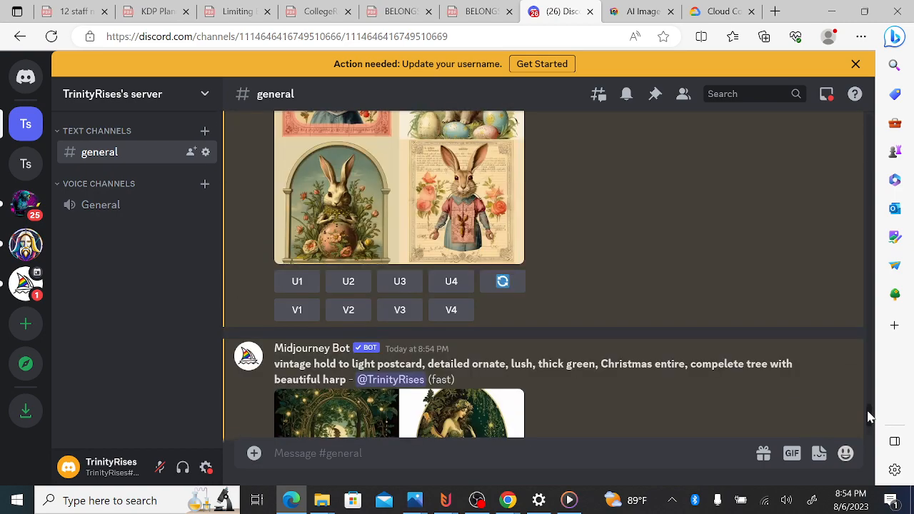
pyautogui.scroll(-4, 870, 420)
pyautogui.scroll(3, 870, 419)
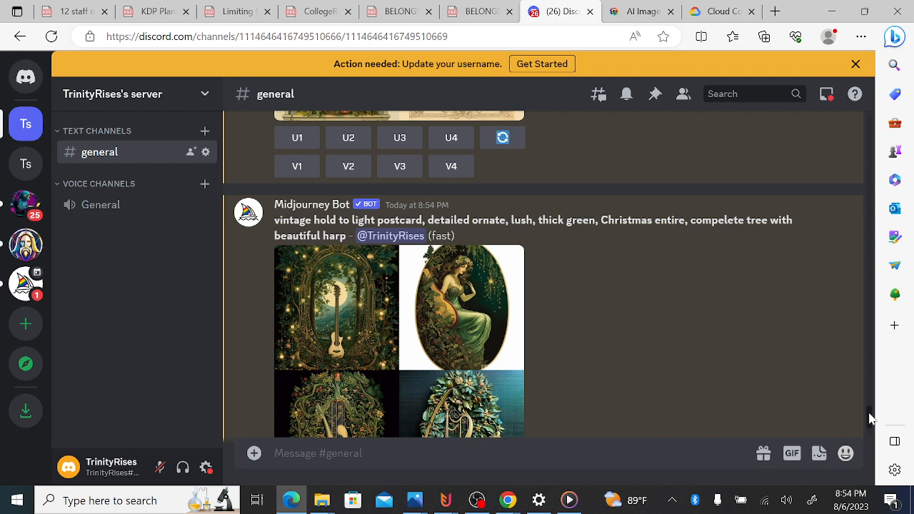
pyautogui.scroll(-5, 870, 419)
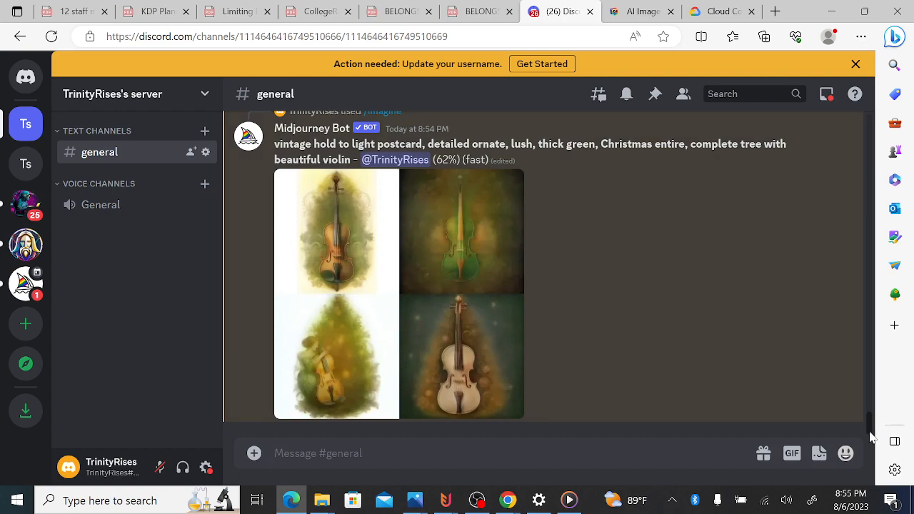
# Step: Copy the earlier prompt "vintage easter postcard with symmetrical easter bunny, accurate anatomy, well-formed" from the channel history
pyautogui.scroll(3, 870, 436)
pyautogui.moveTo(870, 433); pyautogui.dragTo(866, 423)
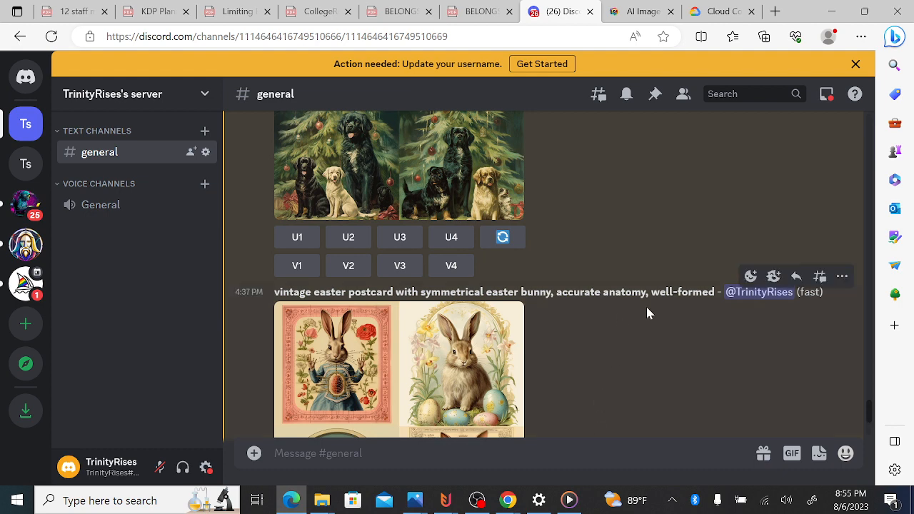
pyautogui.moveTo(714, 292); pyautogui.dragTo(266, 294)
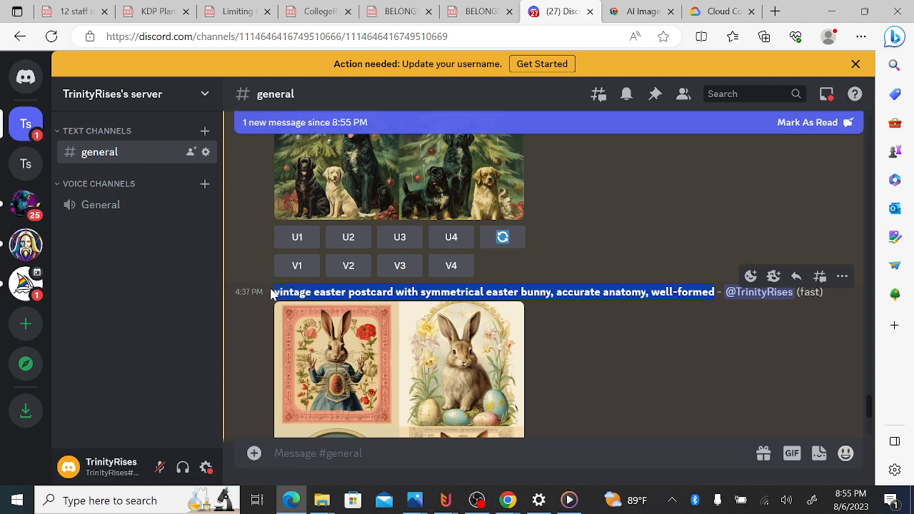
pyautogui.moveTo(272, 295); pyautogui.dragTo(271, 295)
pyautogui.hotkey('ctrl', 'c')
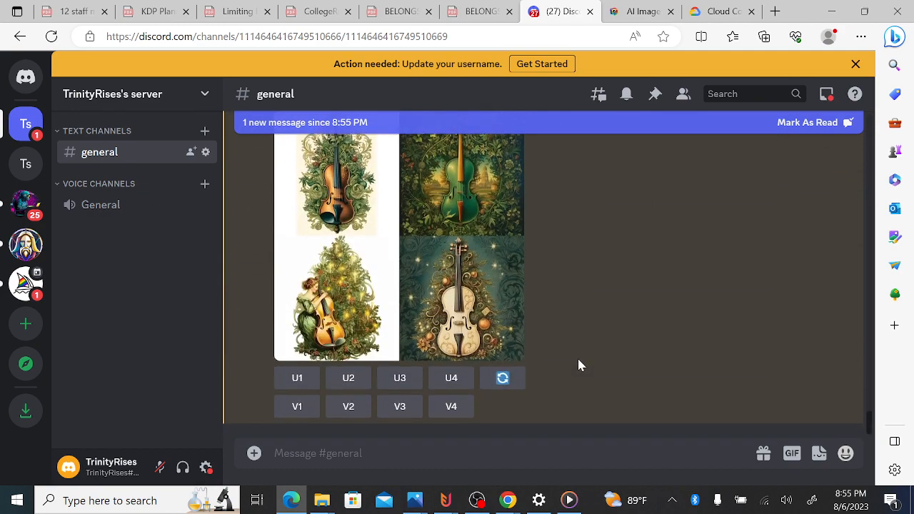
# Step: Start a new /imagine request containing the copied easter bunny prompt, with a comma added after "well-formed"
pyautogui.click(416, 454)
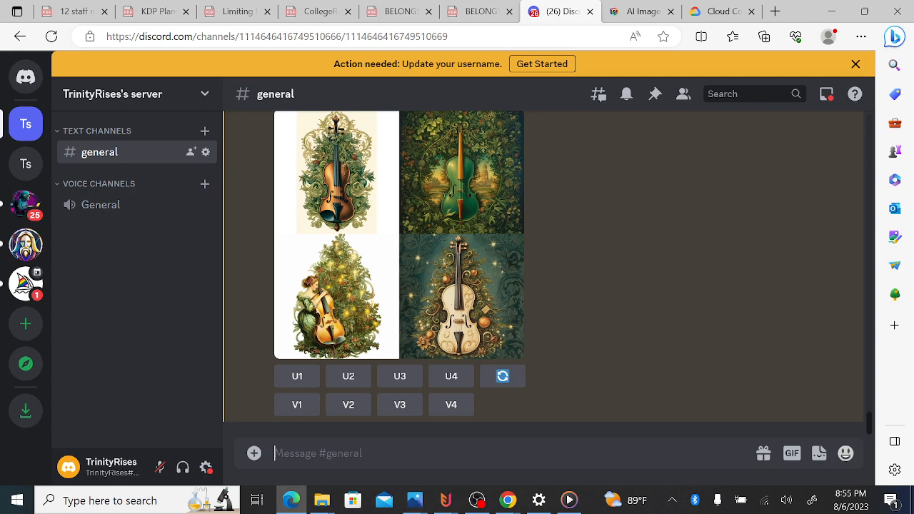
pyautogui.write('/')
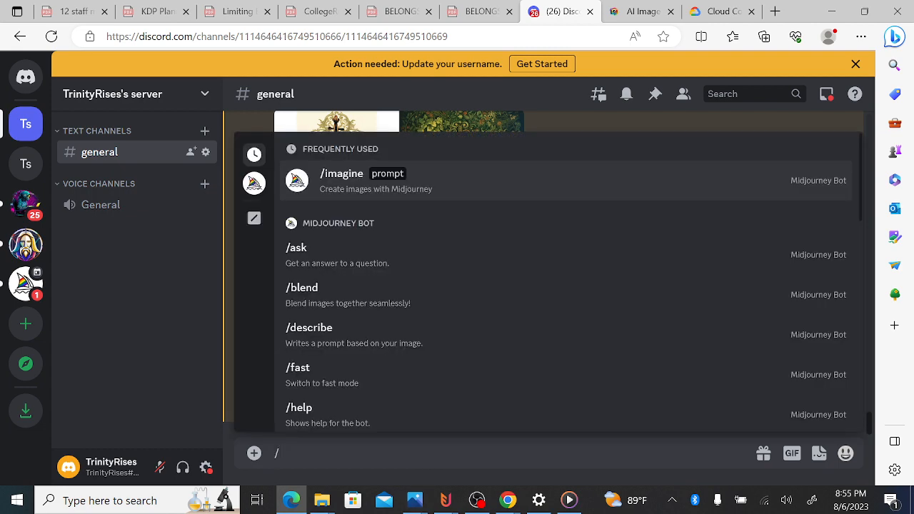
pyautogui.click(411, 192)
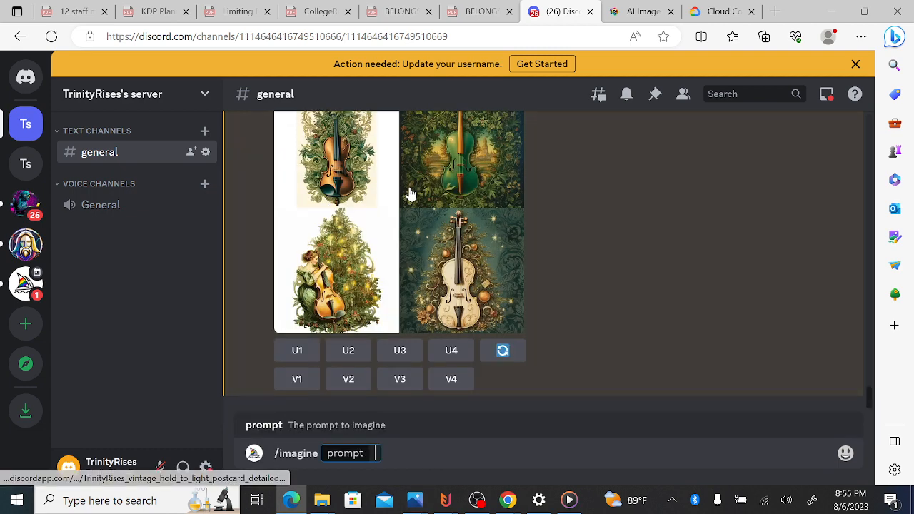
pyautogui.hotkey('ctrl', 'v')
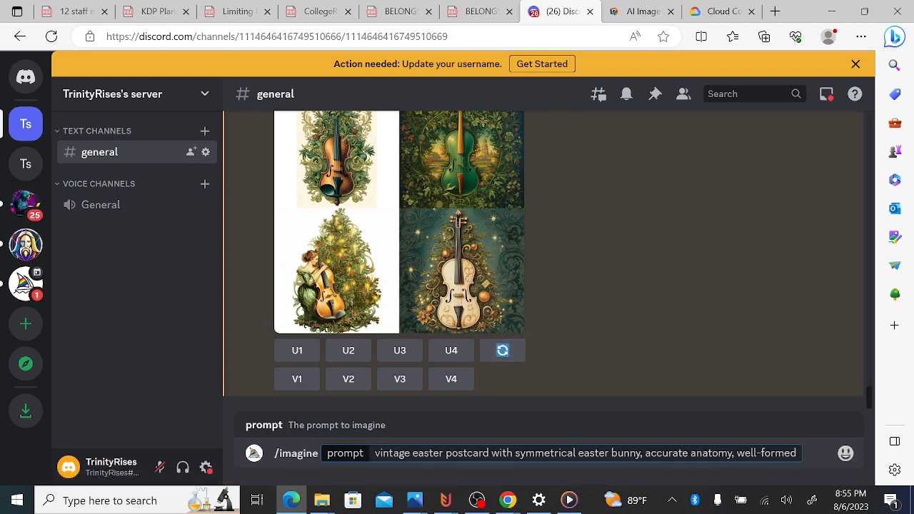
pyautogui.write(', and b')
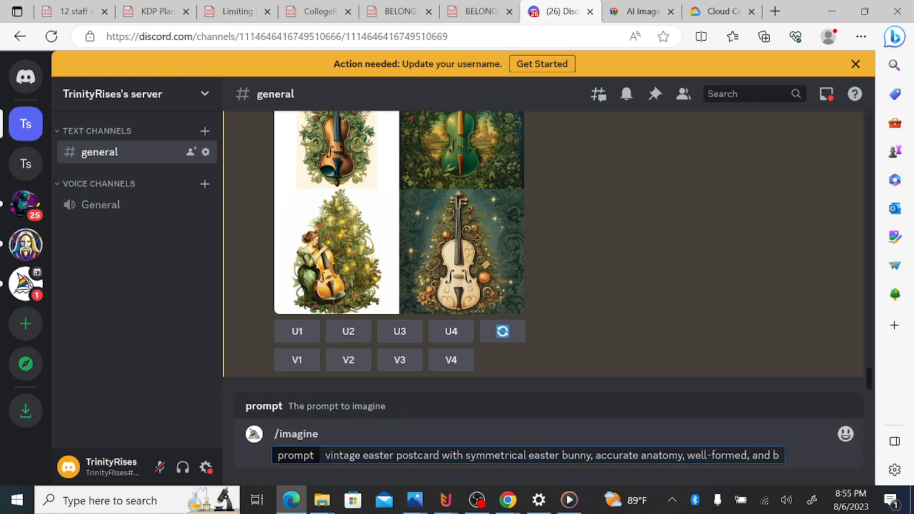
pyautogui.press('BackSpace')
pyautogui.press('BackSpace')
pyautogui.press('BackSpace')
pyautogui.press('BackSpace')
pyautogui.press('BackSpace')
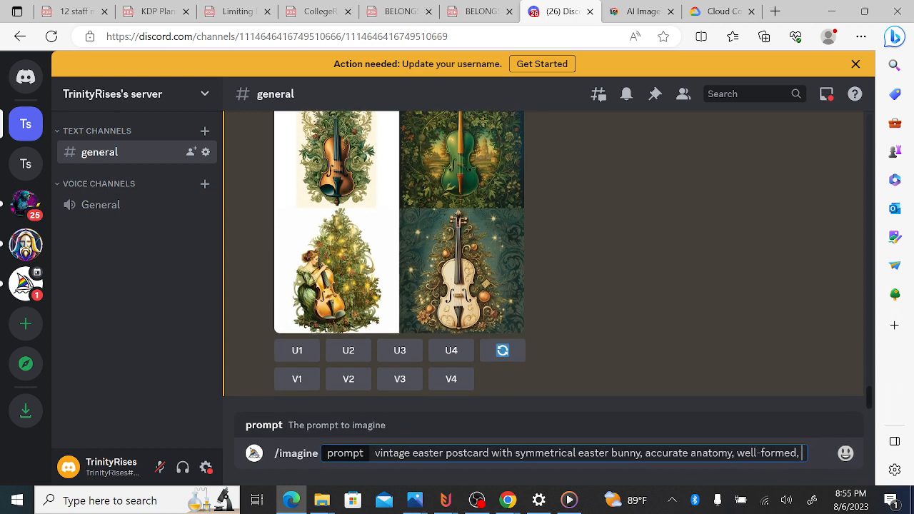
# Step: Insert "with harp" after "symmetrical easter bunny" in the prompt and submit the /imagine request
pyautogui.press('Left')
pyautogui.press('Left')
pyautogui.press('Left')
pyautogui.press('Left')
pyautogui.press('Left')
pyautogui.press('Left')
pyautogui.press('Left')
pyautogui.press('Left')
pyautogui.press('Left')
pyautogui.press('Left')
pyautogui.press('Left')
pyautogui.press('Left')
pyautogui.press('Left')
pyautogui.press('Left')
pyautogui.press('Left')
pyautogui.press('Left')
pyautogui.press('Left')
pyautogui.press('Left')
pyautogui.press('Left')
pyautogui.press('Left')
pyautogui.press('Left')
pyautogui.press('Left')
pyautogui.press('Left')
pyautogui.press('Left')
pyautogui.press('Left')
pyautogui.press('Left')
pyautogui.write('with harp')
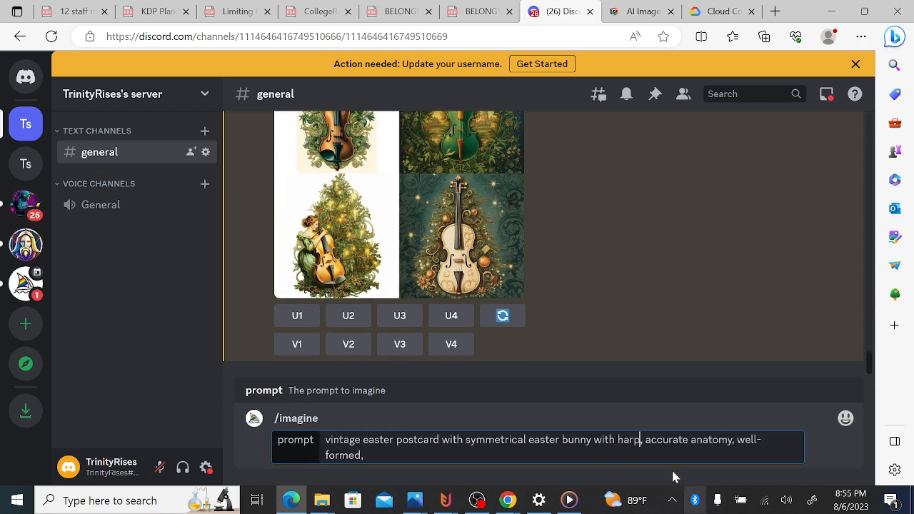
pyautogui.click(363, 454)
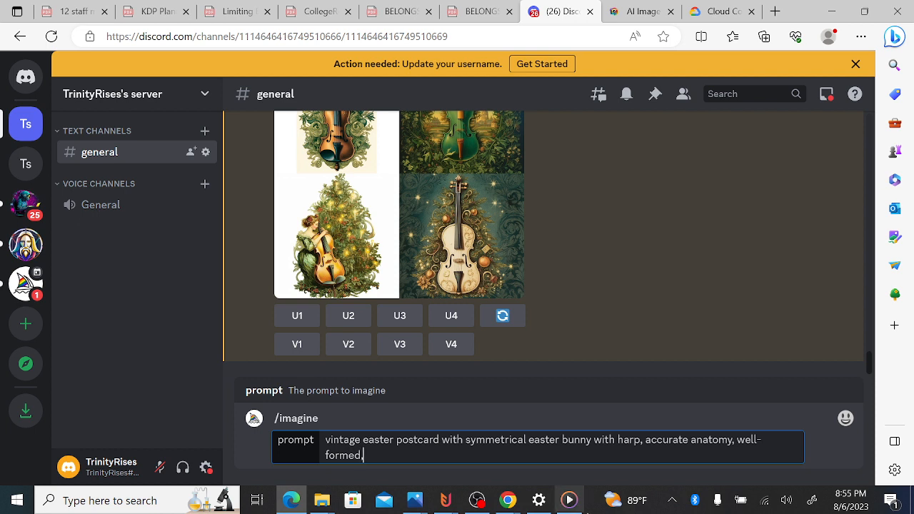
pyautogui.press('Return')
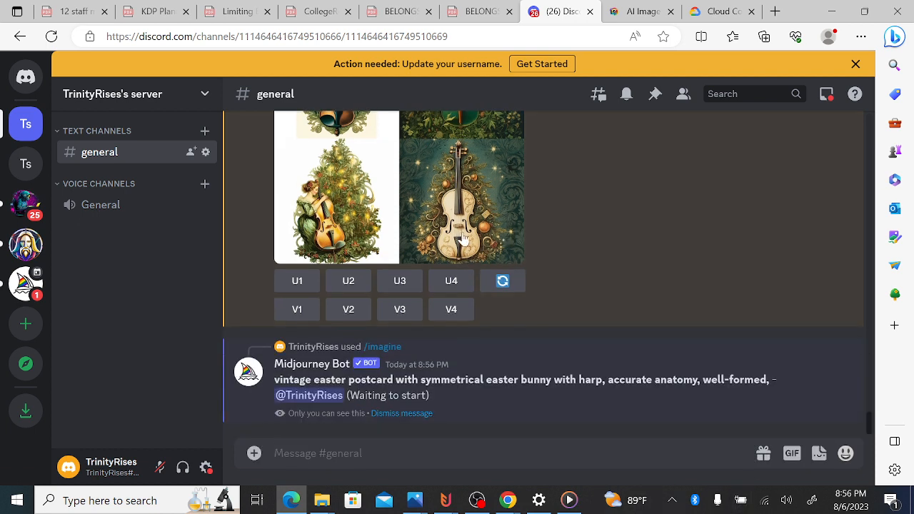
# Step: View the violin Christmas tree grid enlarged and copy its image link
pyautogui.click(414, 180)
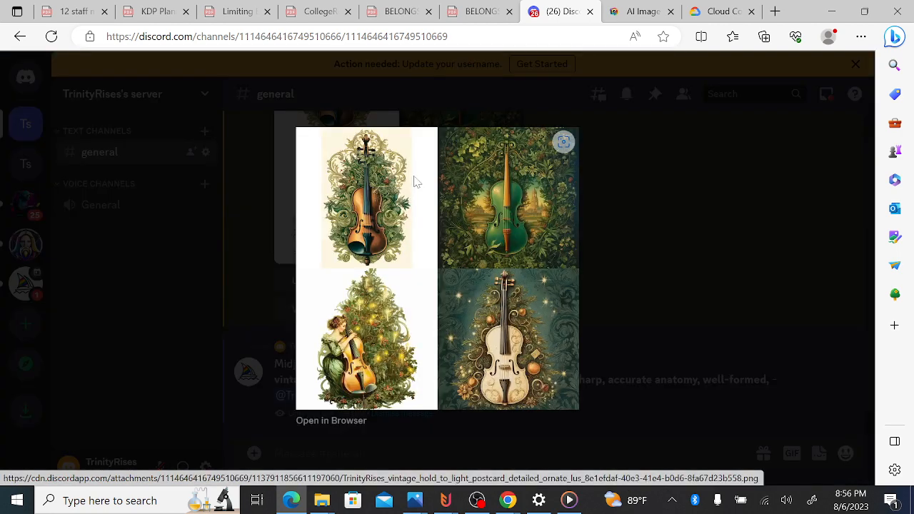
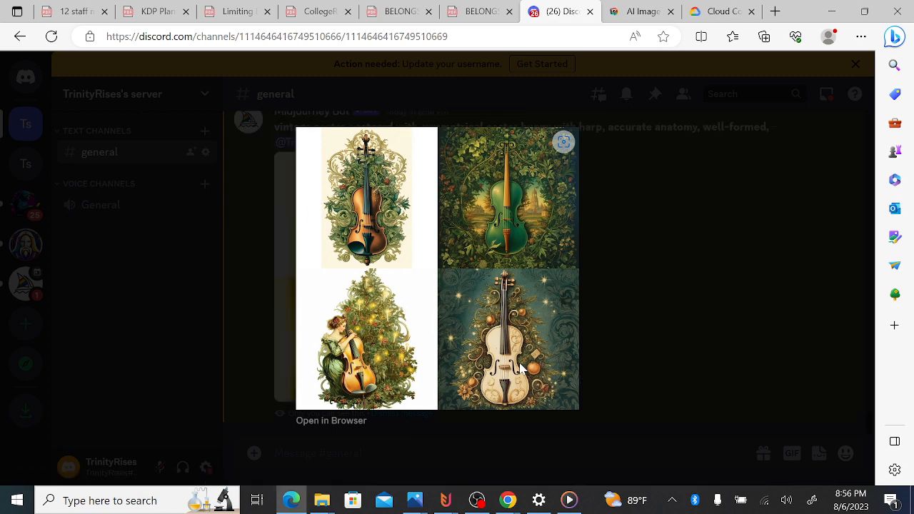
pyautogui.rightClick(444, 273)
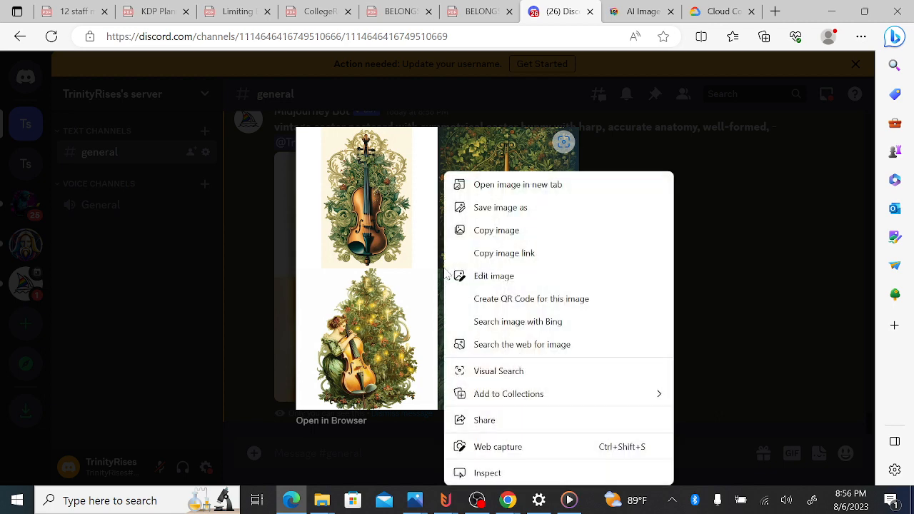
pyautogui.click(444, 274)
pyautogui.rightClick(444, 273)
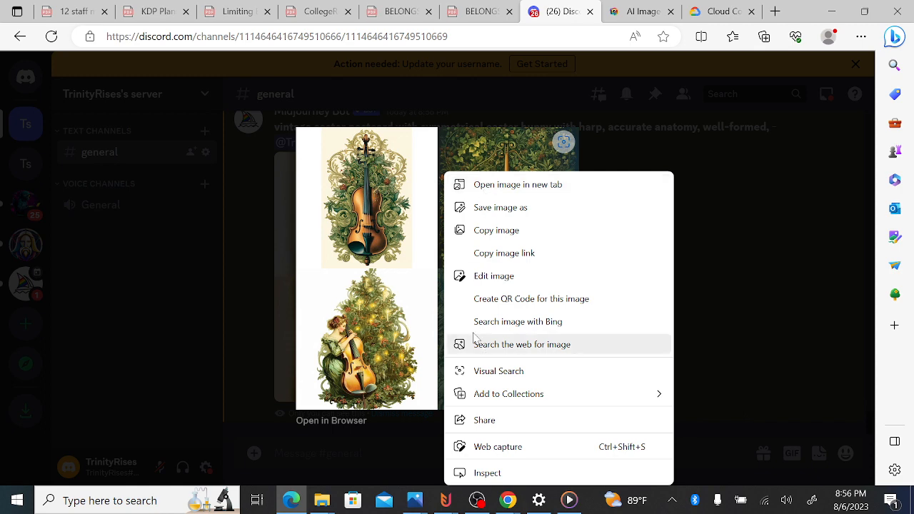
pyautogui.click(481, 253)
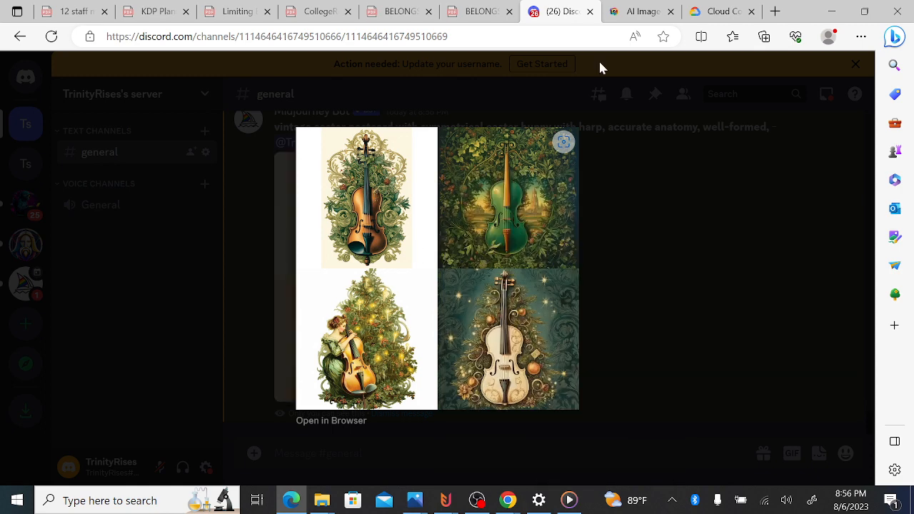
# Step: Switch to the dgb.lol upscaler page and open its MidJourney image splitter
pyautogui.click(642, 11)
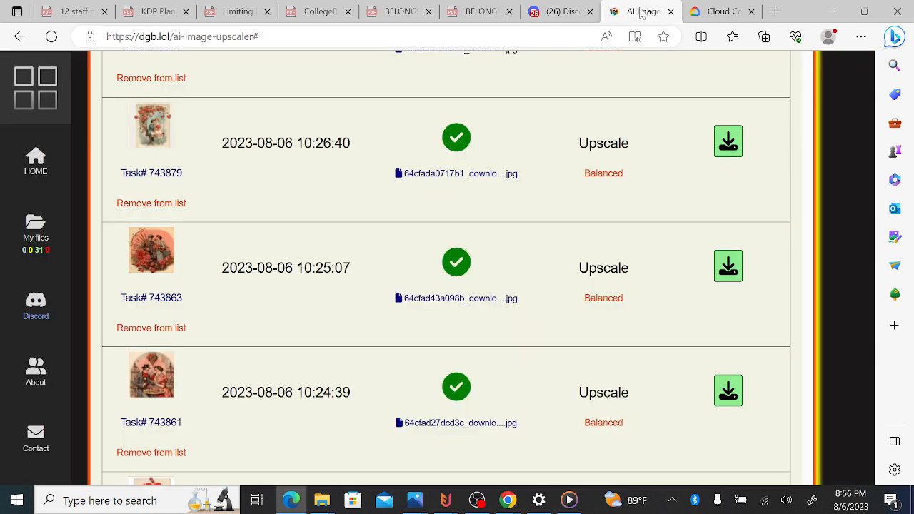
pyautogui.click(50, 87)
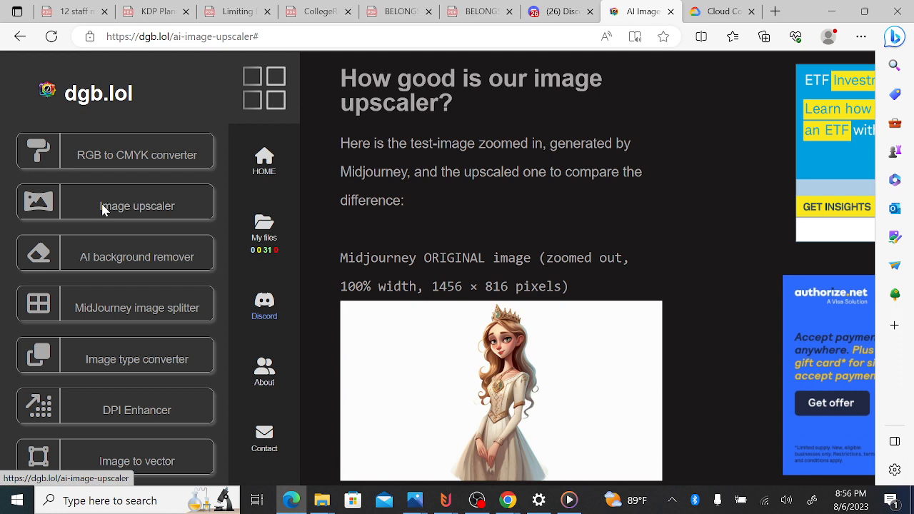
pyautogui.click(102, 209)
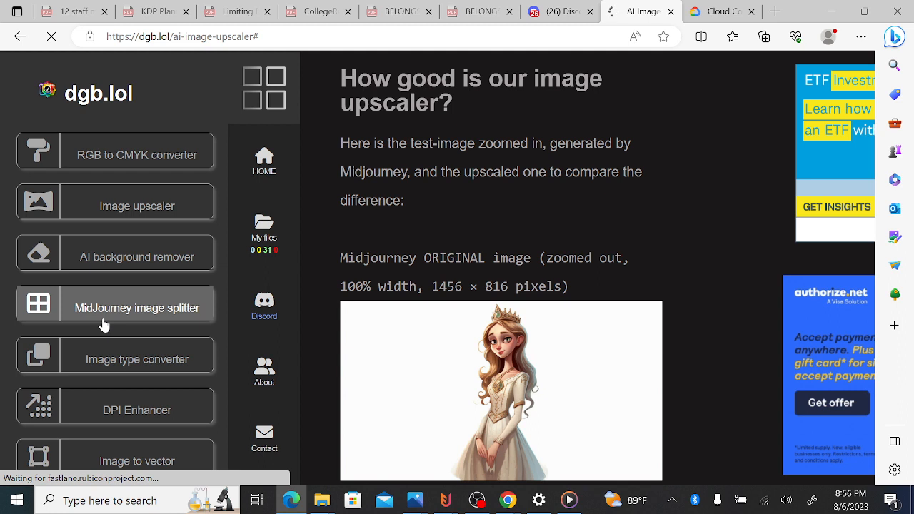
pyautogui.click(103, 323)
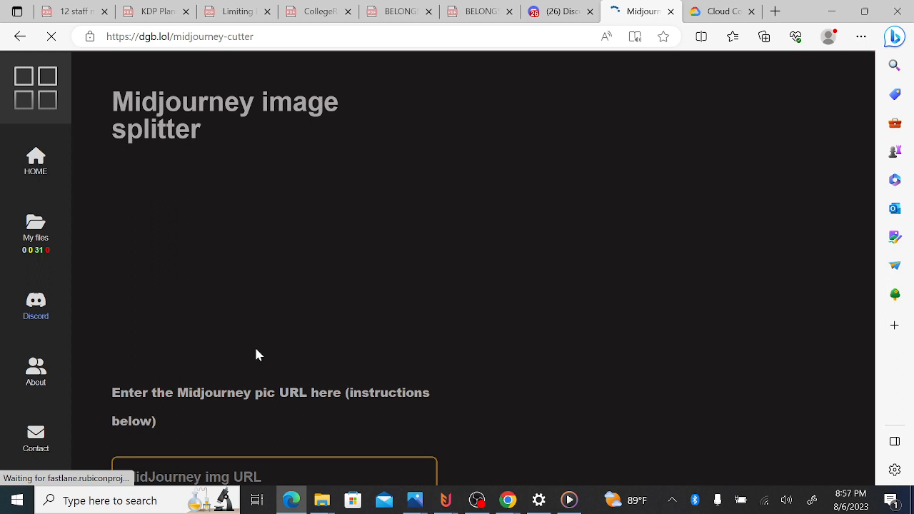
# Step: Enter the copied violin grid link in the splitter and review the four split images with Balanced upscaling and jpg file type
pyautogui.scroll(-1, 257, 354)
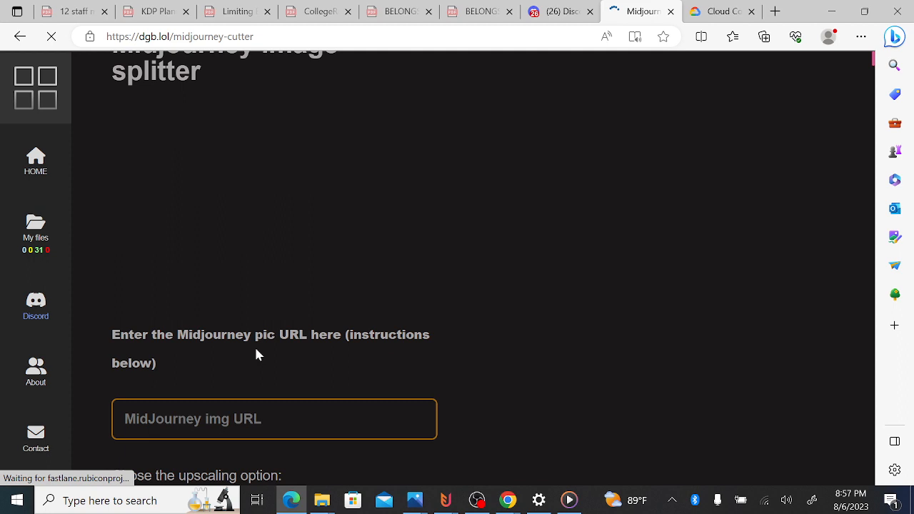
pyautogui.scroll(-2, 256, 351)
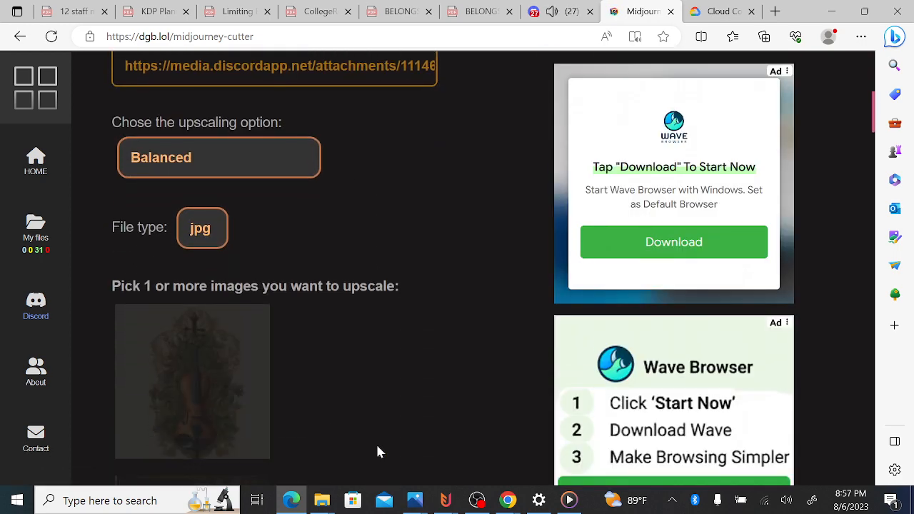
pyautogui.scroll(-5, 378, 452)
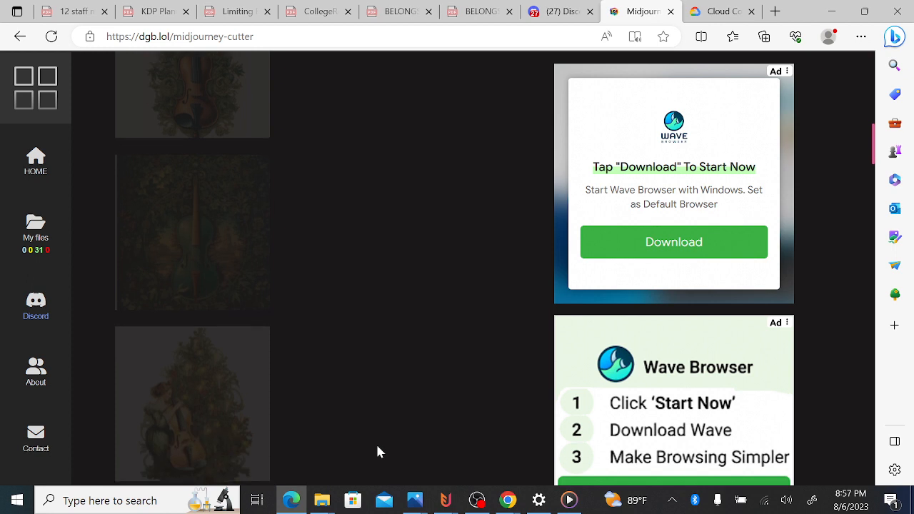
pyautogui.scroll(-4, 378, 448)
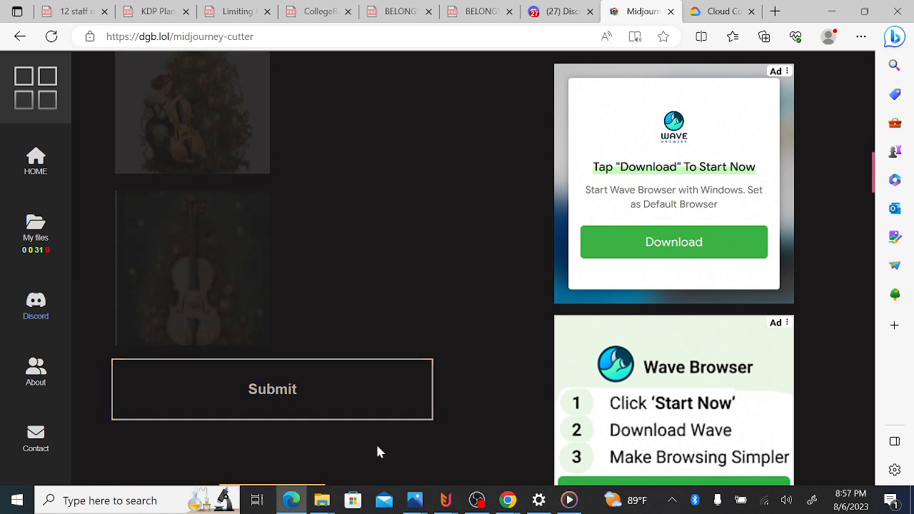
# Step: Try selecting the white violin image and submitting the split images for upscaling, then dismiss the alert
pyautogui.click(182, 232)
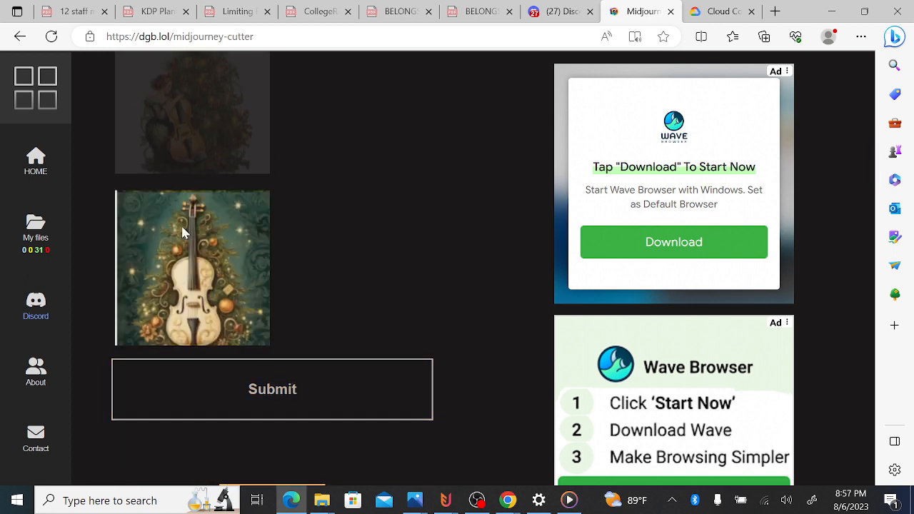
pyautogui.click(183, 232)
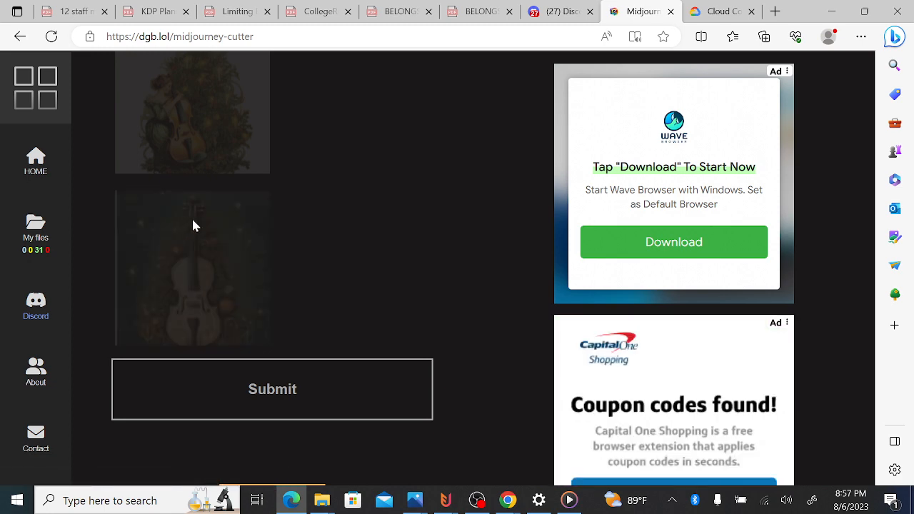
pyautogui.rightClick(192, 220)
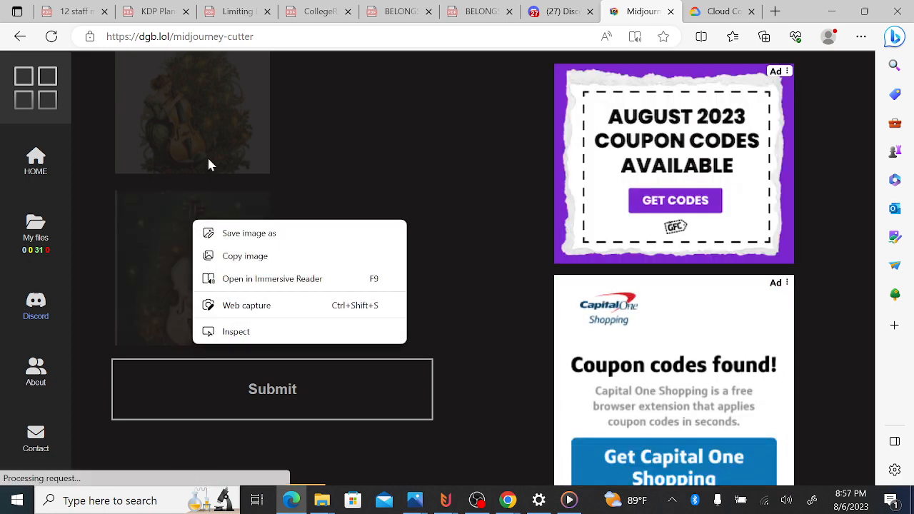
pyautogui.click(383, 141)
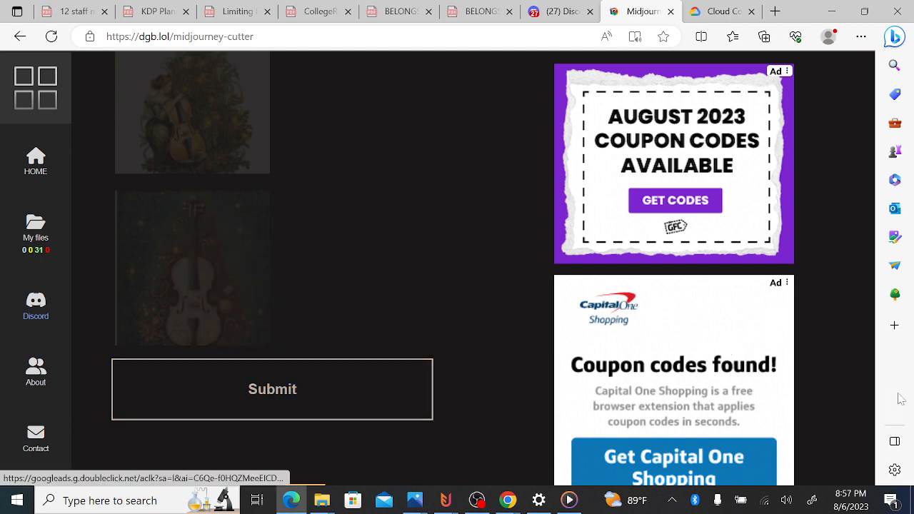
pyautogui.click(262, 399)
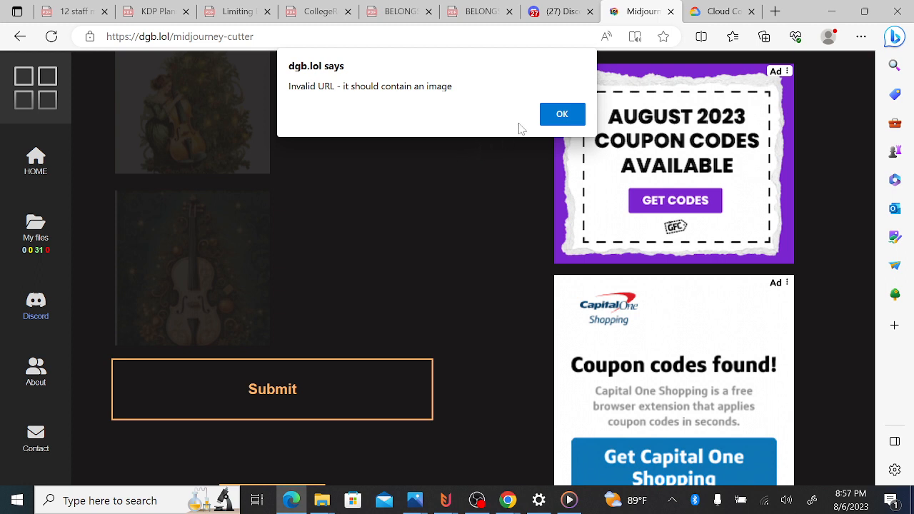
pyautogui.click(562, 115)
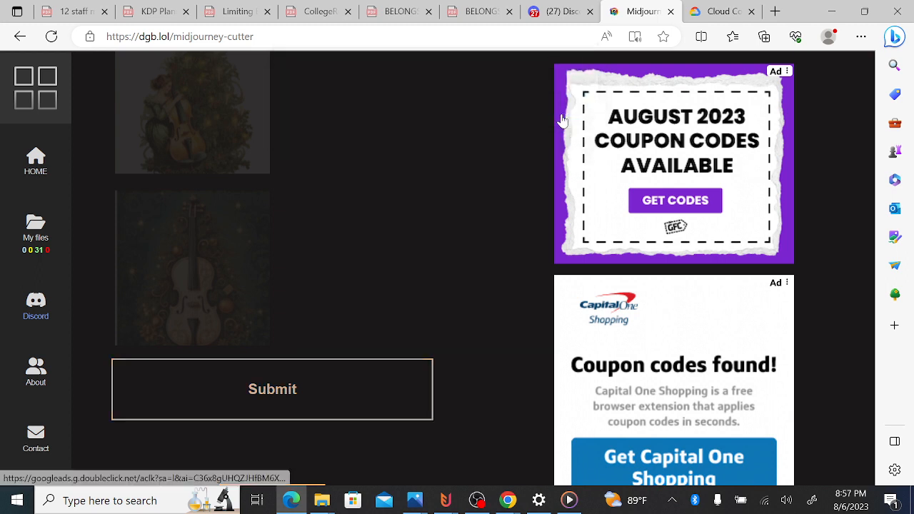
# Step: Save the white violin Christmas tree image as PNG "download (39)" in the POD stuff folder
pyautogui.rightClick(164, 264)
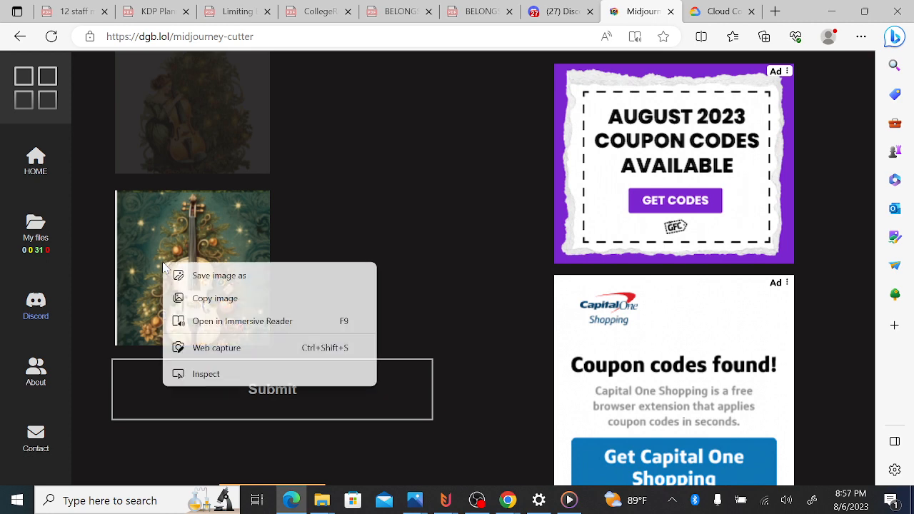
pyautogui.click(240, 275)
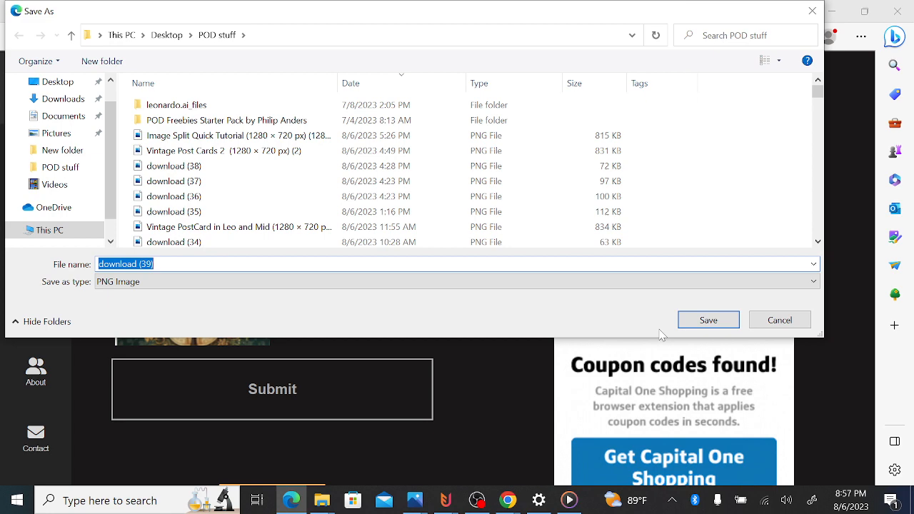
pyautogui.click(705, 322)
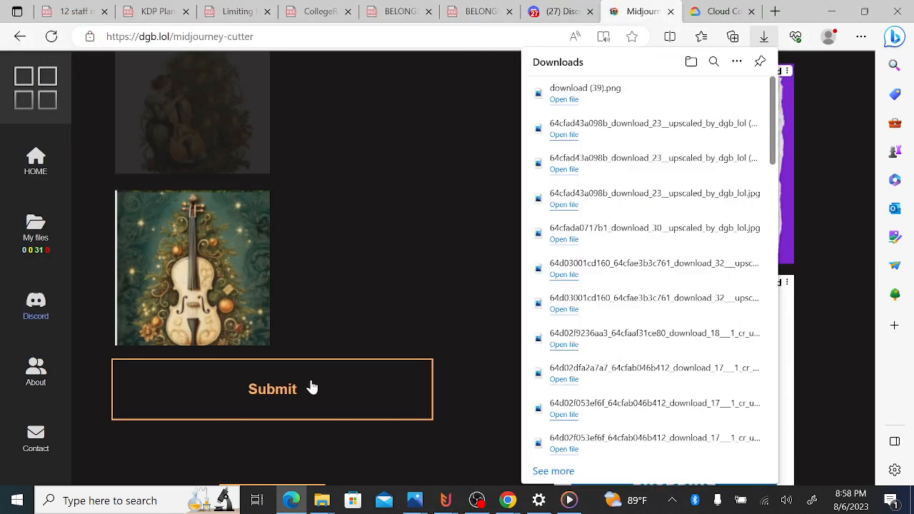
pyautogui.click(401, 295)
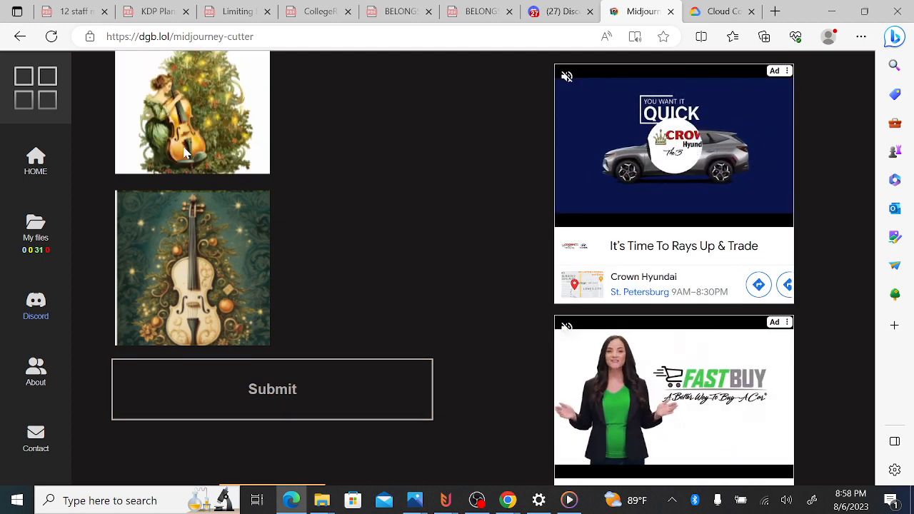
# Step: Try to submit all four selected violin images for upscaling, dismiss the alert and deselect the white violin image
pyautogui.scroll(2, 184, 152)
pyautogui.scroll(3, 184, 155)
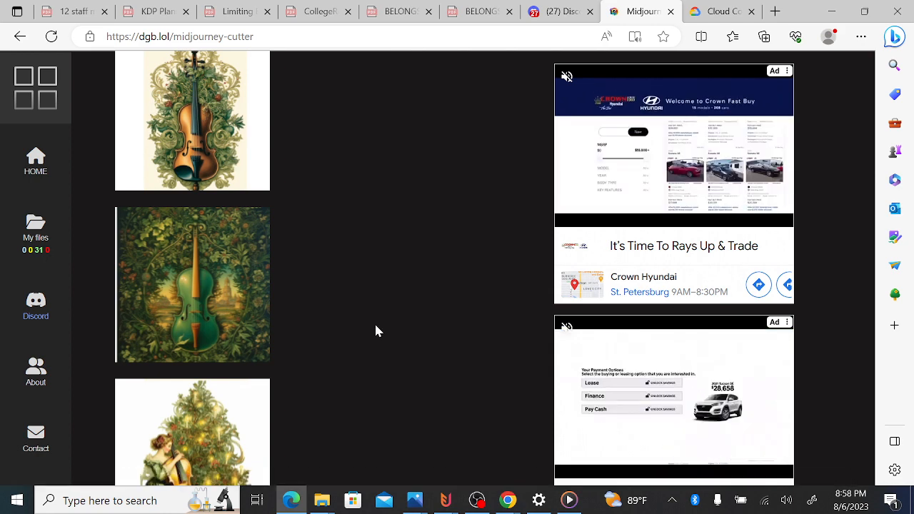
pyautogui.scroll(-6, 376, 325)
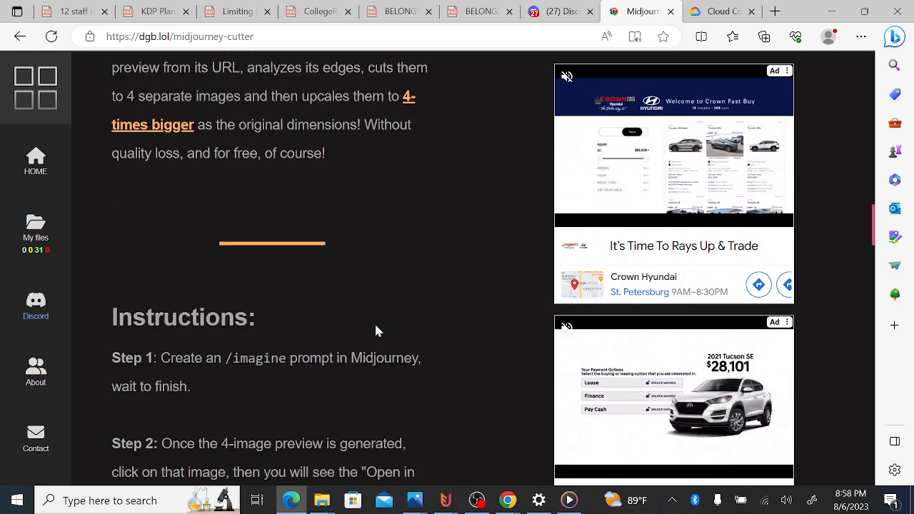
pyautogui.scroll(6, 375, 330)
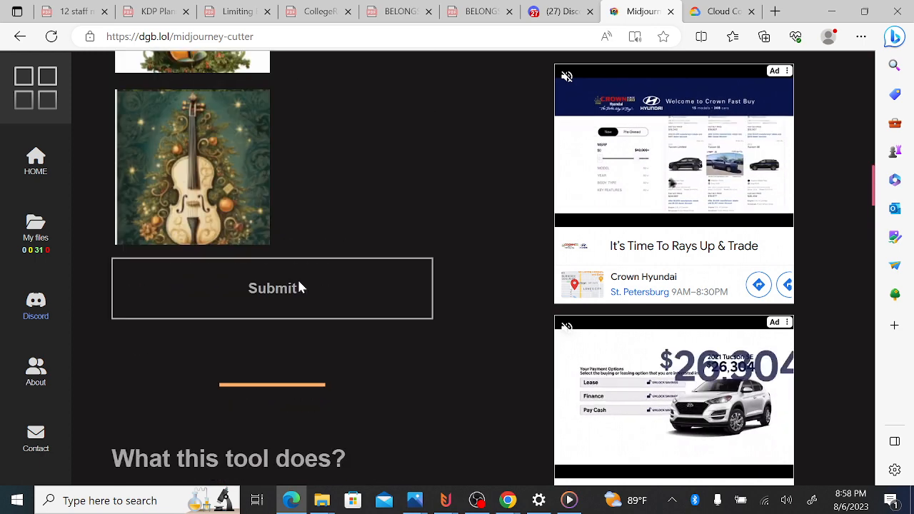
pyautogui.click(300, 288)
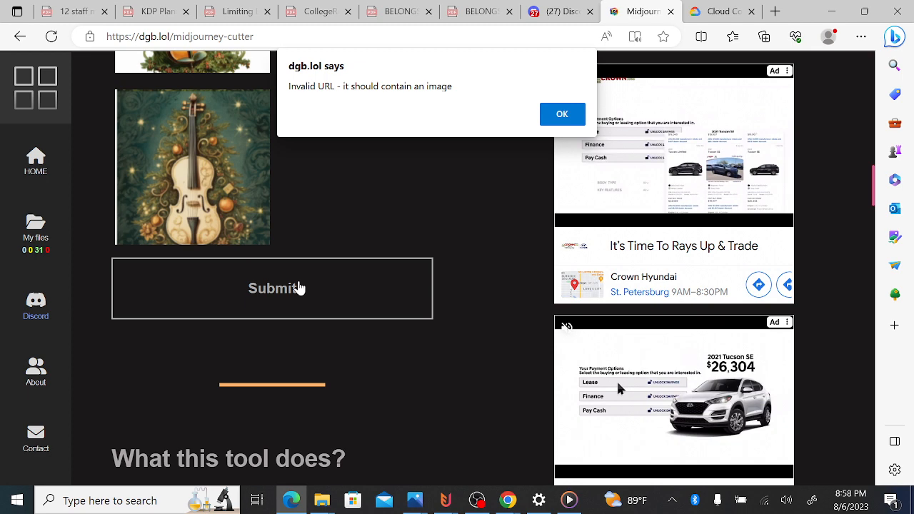
pyautogui.click(563, 113)
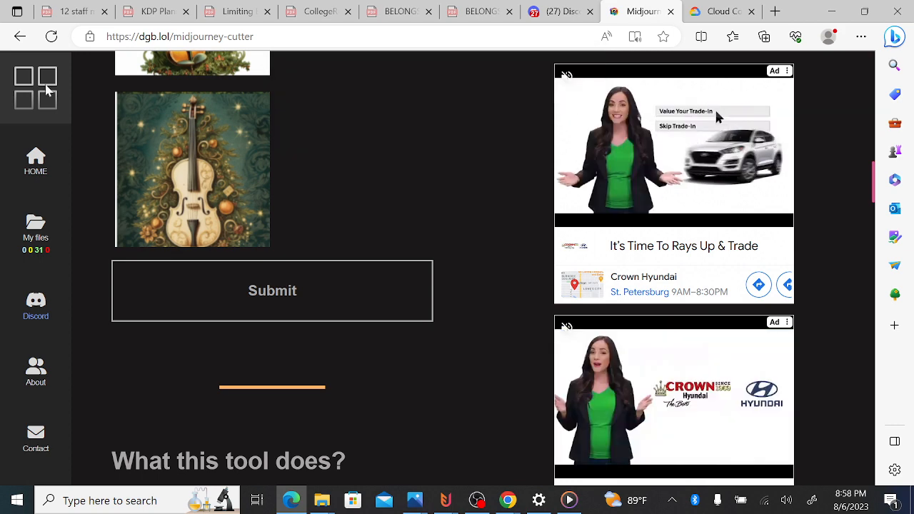
pyautogui.click(169, 169)
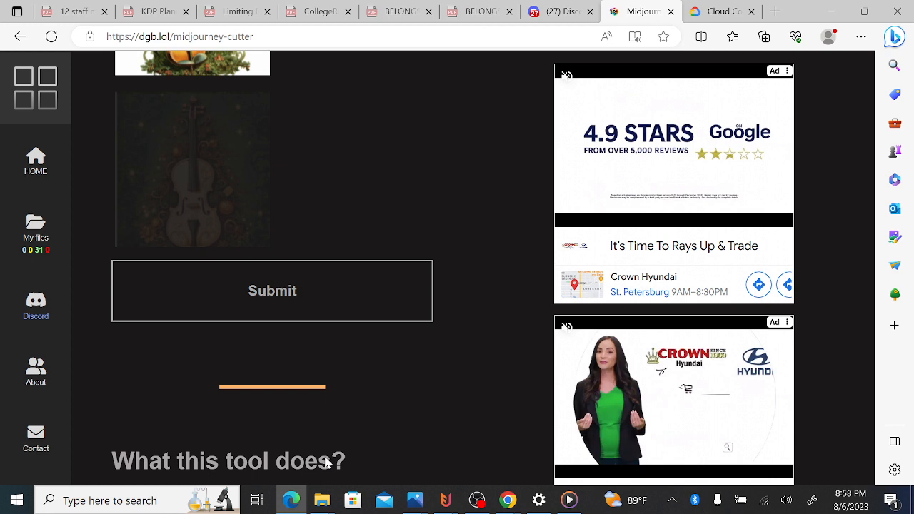
# Step: Switch to File Explorer and sort the POD stuff folder by date, oldest first
pyautogui.hotkey('alt', 'Tab')
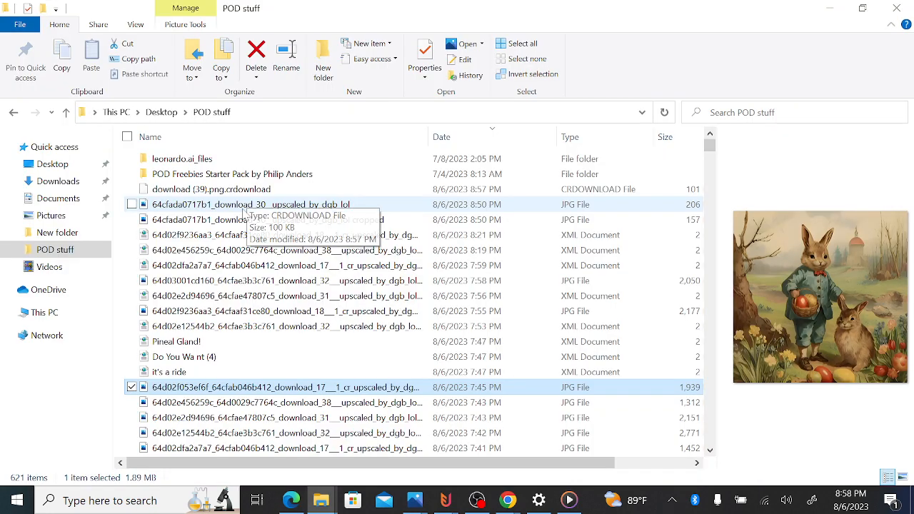
pyautogui.click(466, 137)
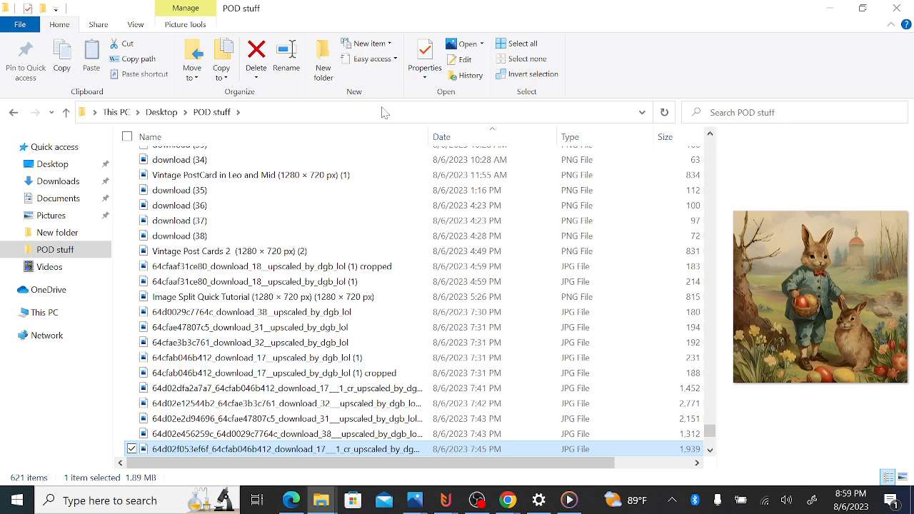
pyautogui.click(475, 501)
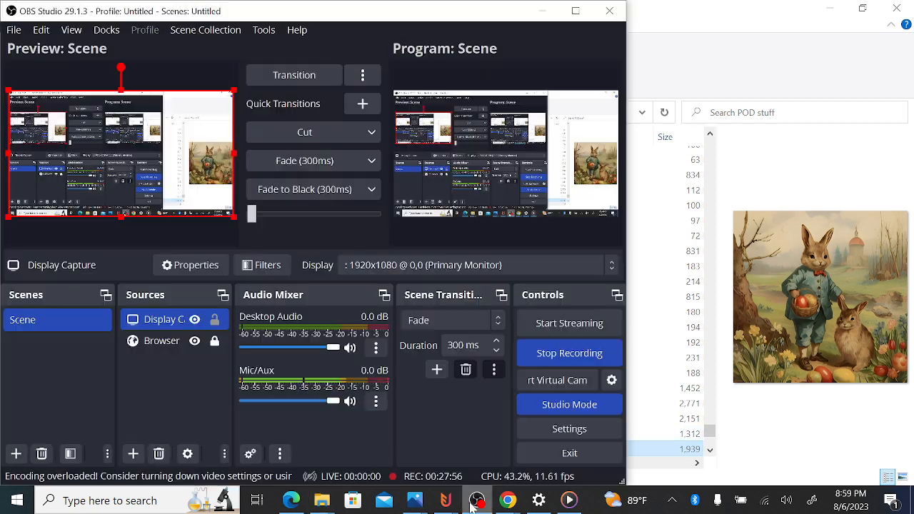